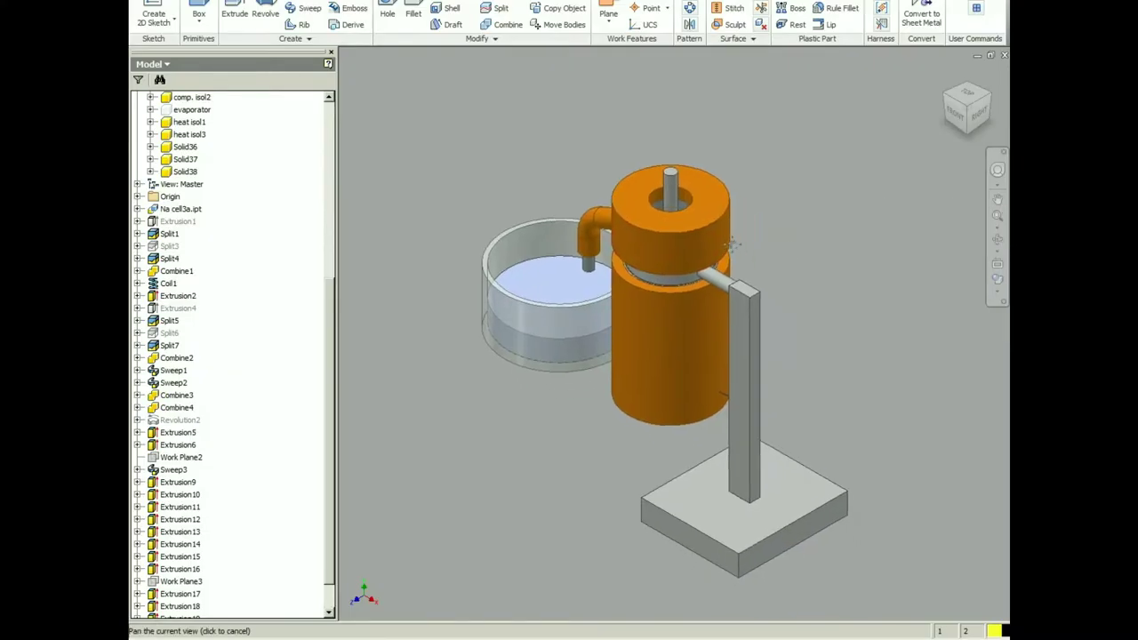
# Step: Orbit the assembled cell model with its stand and glass dish to inspect it from the front
pyautogui.click(997, 239)
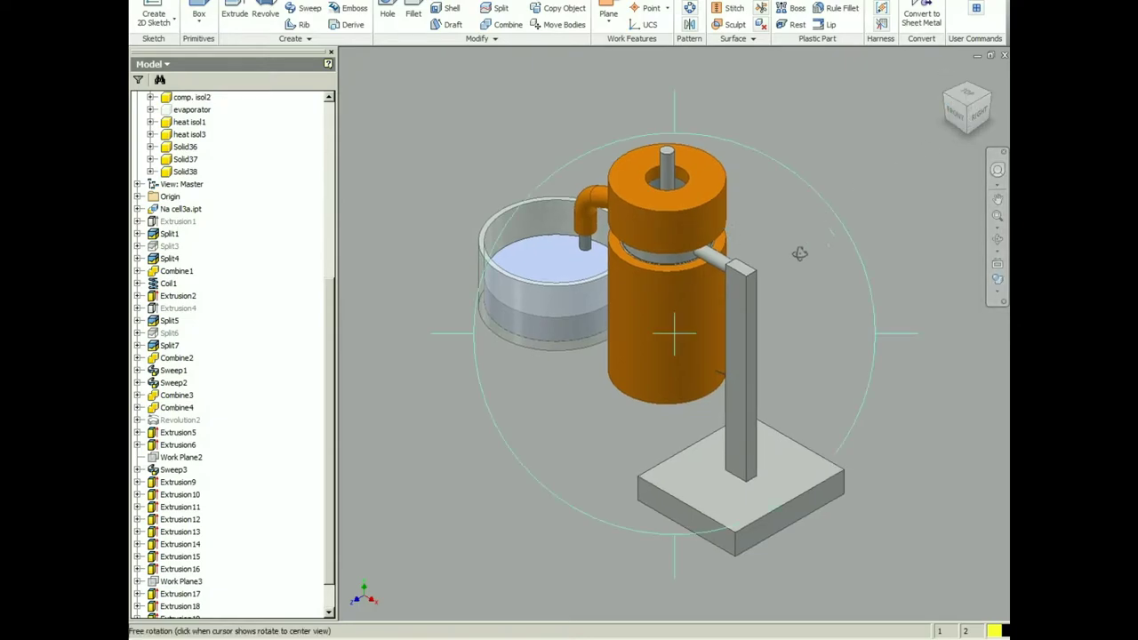
pyautogui.moveTo(716, 329); pyautogui.dragTo(781, 351)
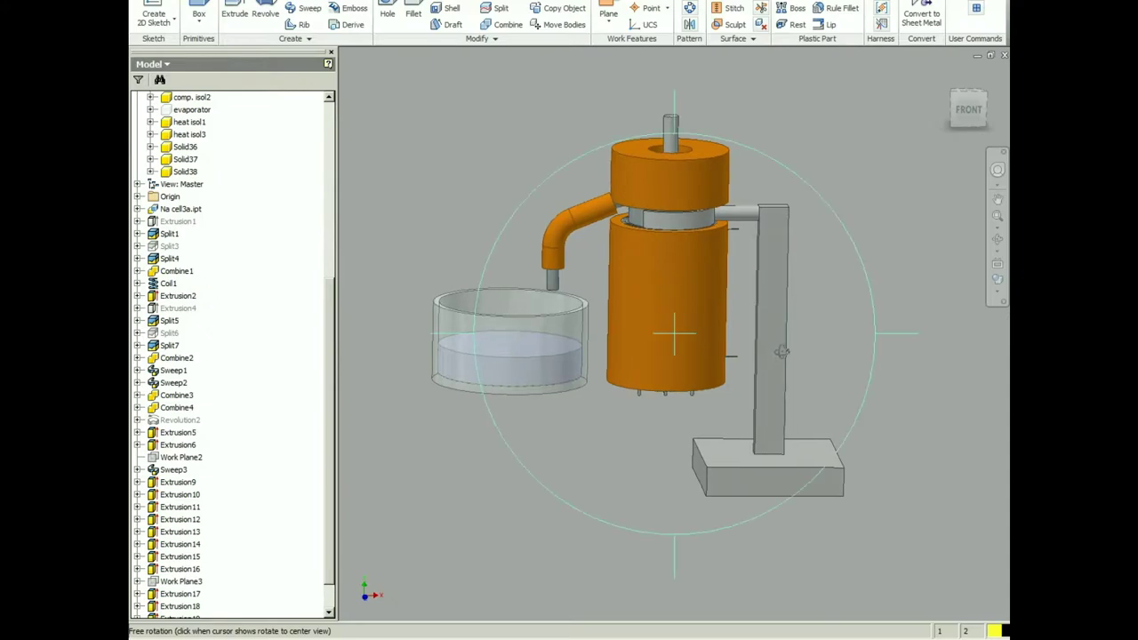
pyautogui.press('Escape')
pyautogui.scroll(-2, 780, 351)
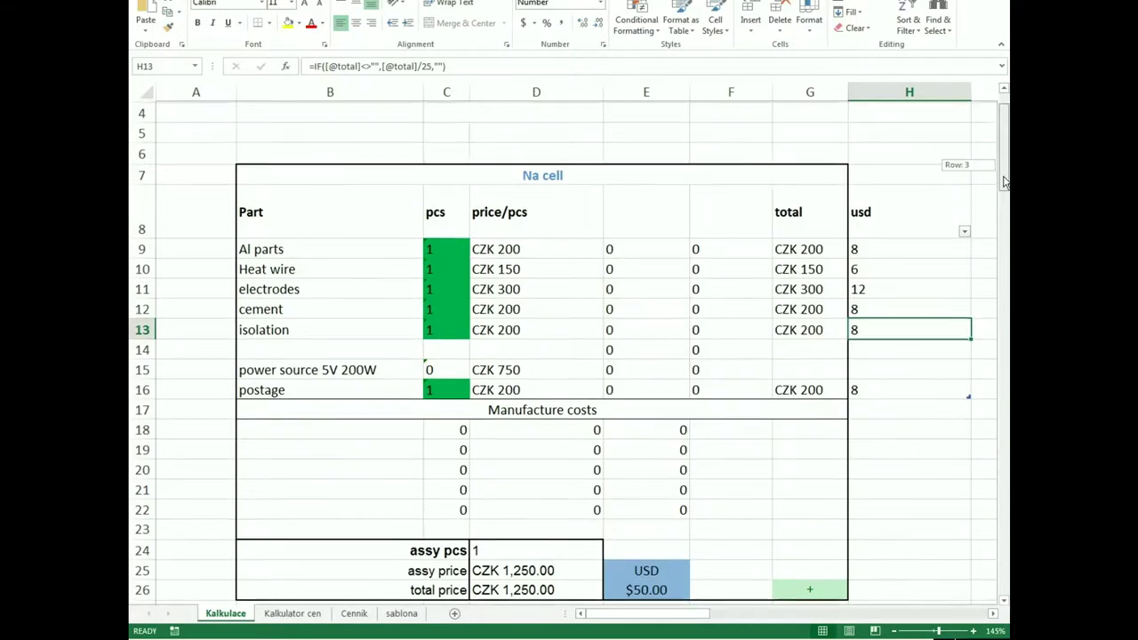
# Step: Try a quantity of 1 for the power source 5V 200W in the Na cell cost table, then restore it to 0
pyautogui.moveTo(1004, 176); pyautogui.dragTo(1004, 170)
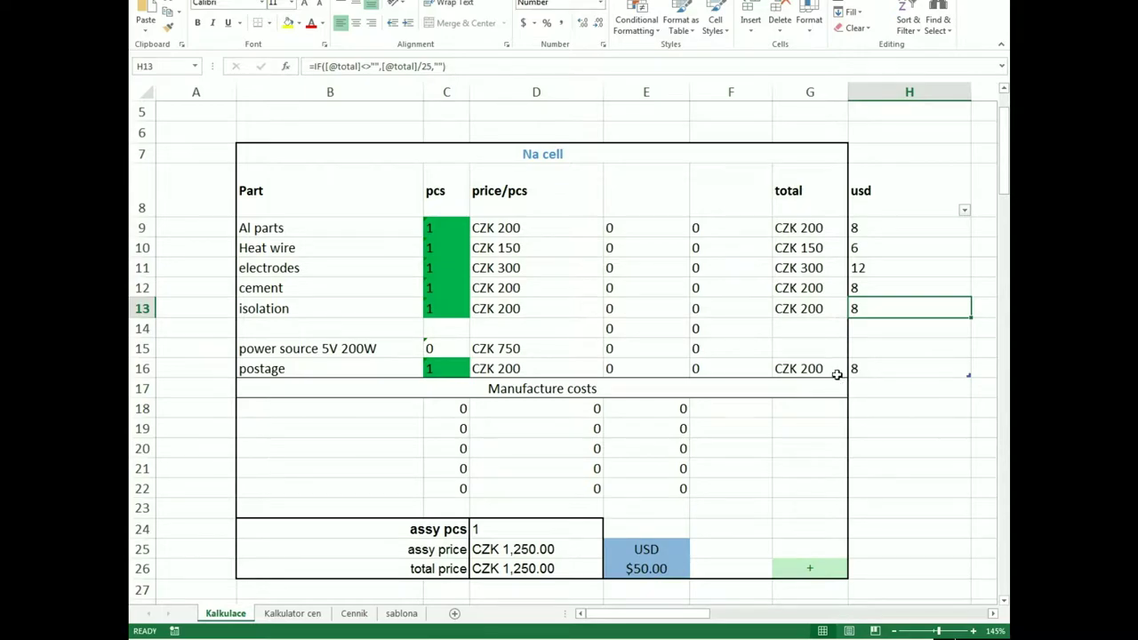
pyautogui.click(461, 345)
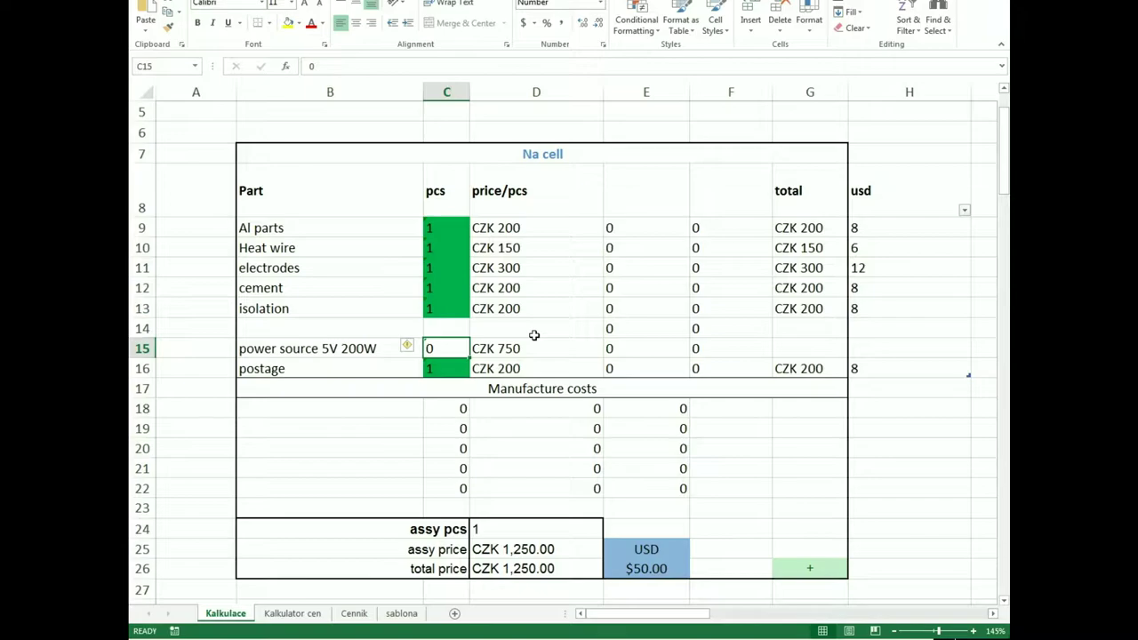
pyautogui.write('1')
pyautogui.press('Return')
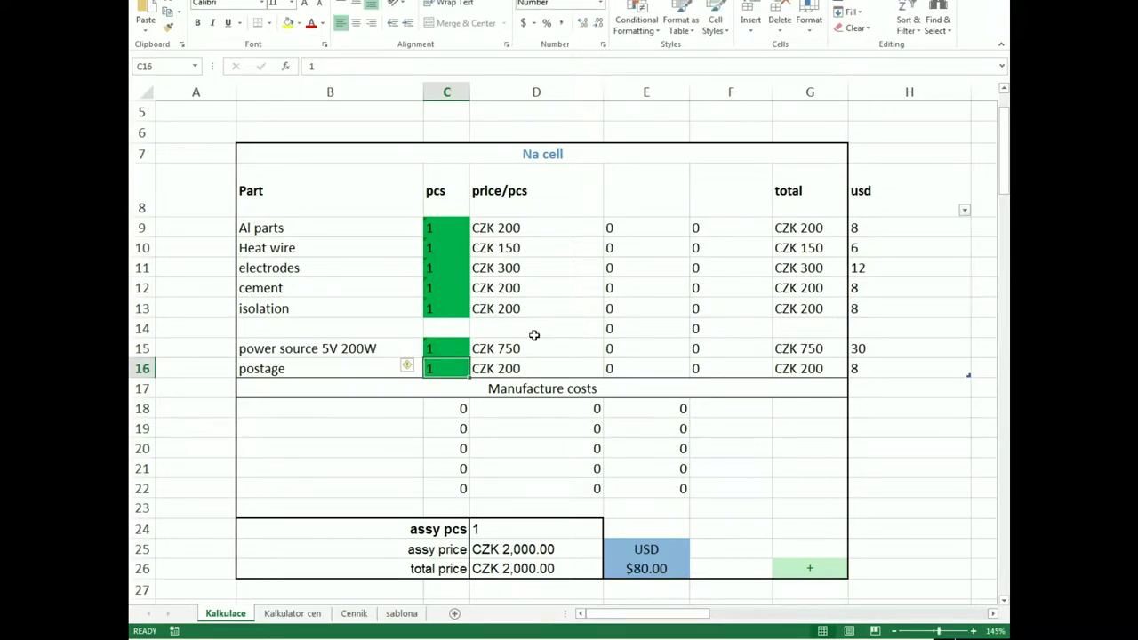
pyautogui.press('Up')
pyautogui.write('0')
pyautogui.press('Return')
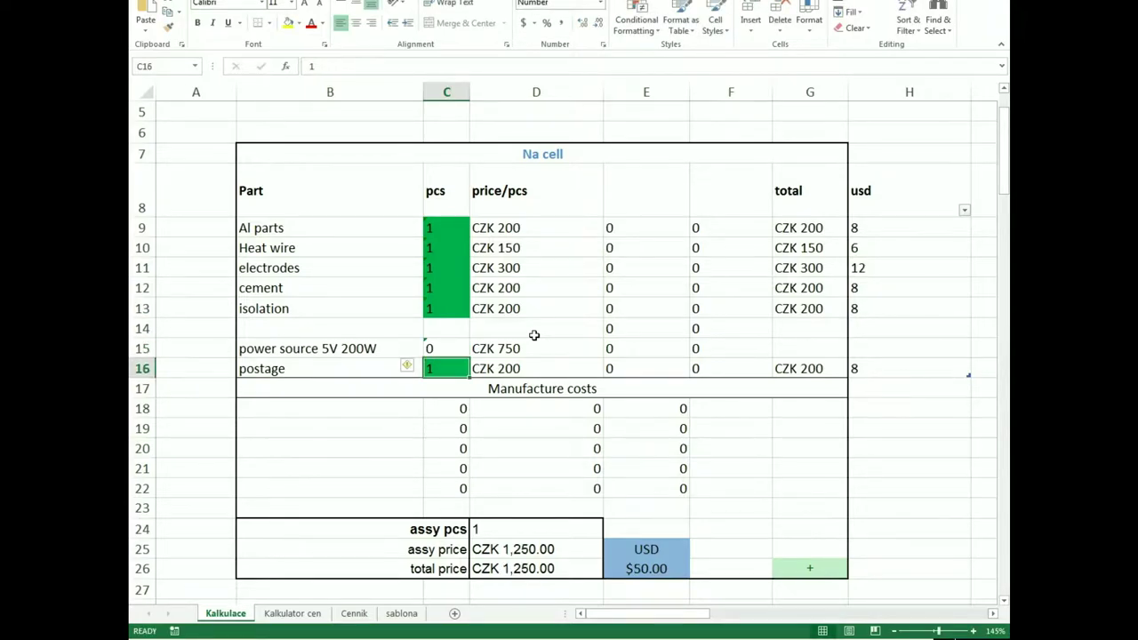
# Step: Enter 1 again as the power source quantity, view the AliExpress 5V 40A 200W listing, and return the quantity to 0
pyautogui.press('Up')
pyautogui.write('1')
pyautogui.press('Return')
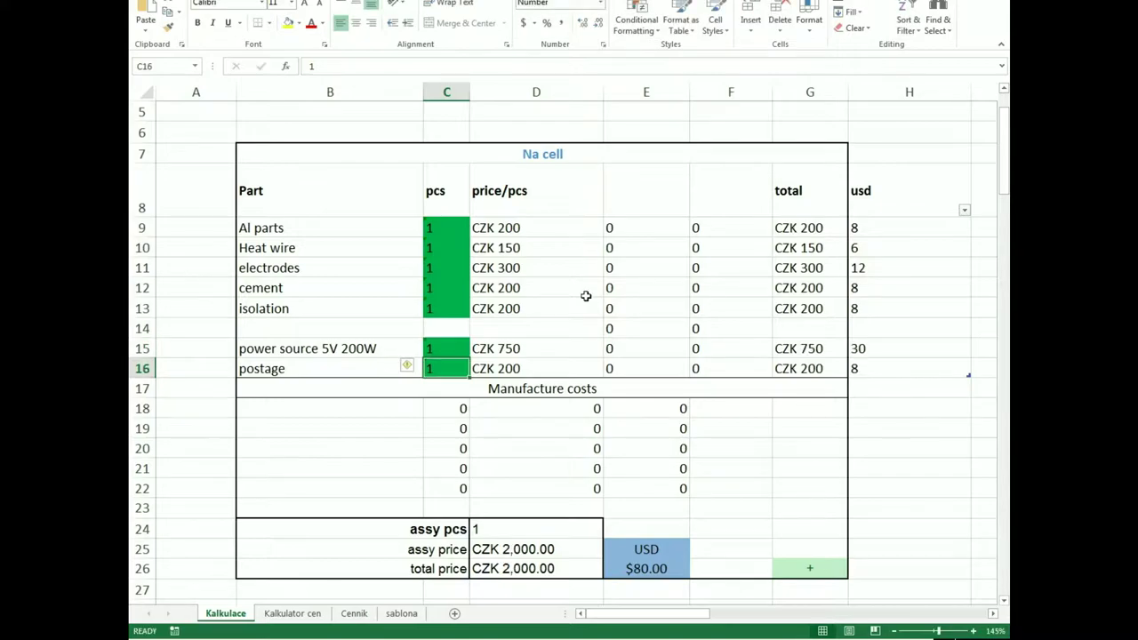
pyautogui.press('Up')
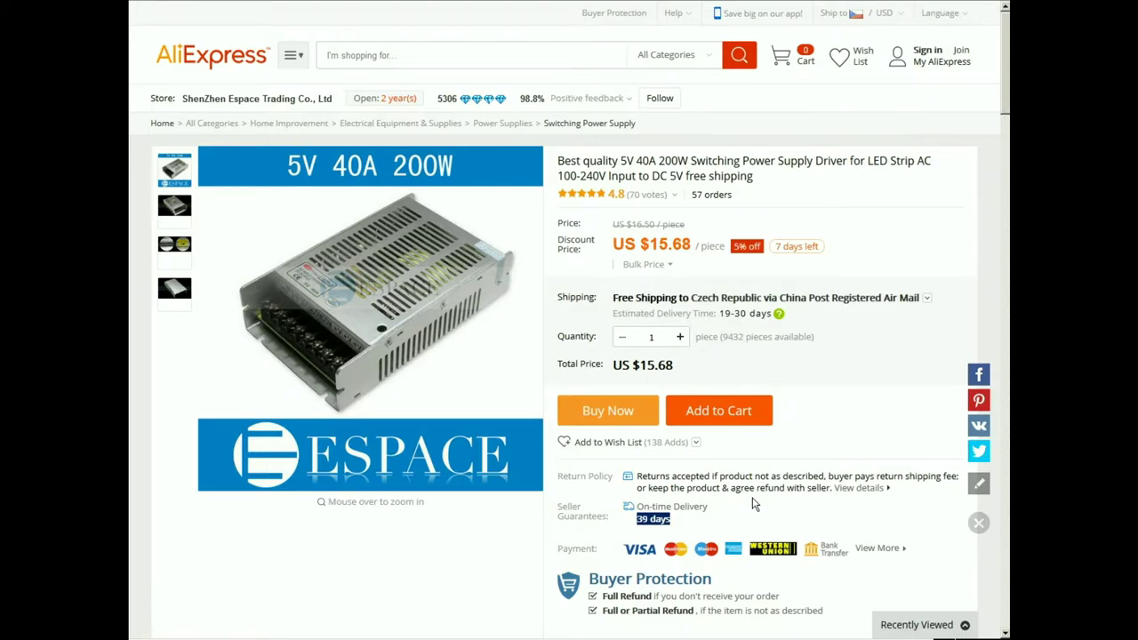
pyautogui.hotkey('alt', 'Tab')
pyautogui.write('0')
pyautogui.press('Return')
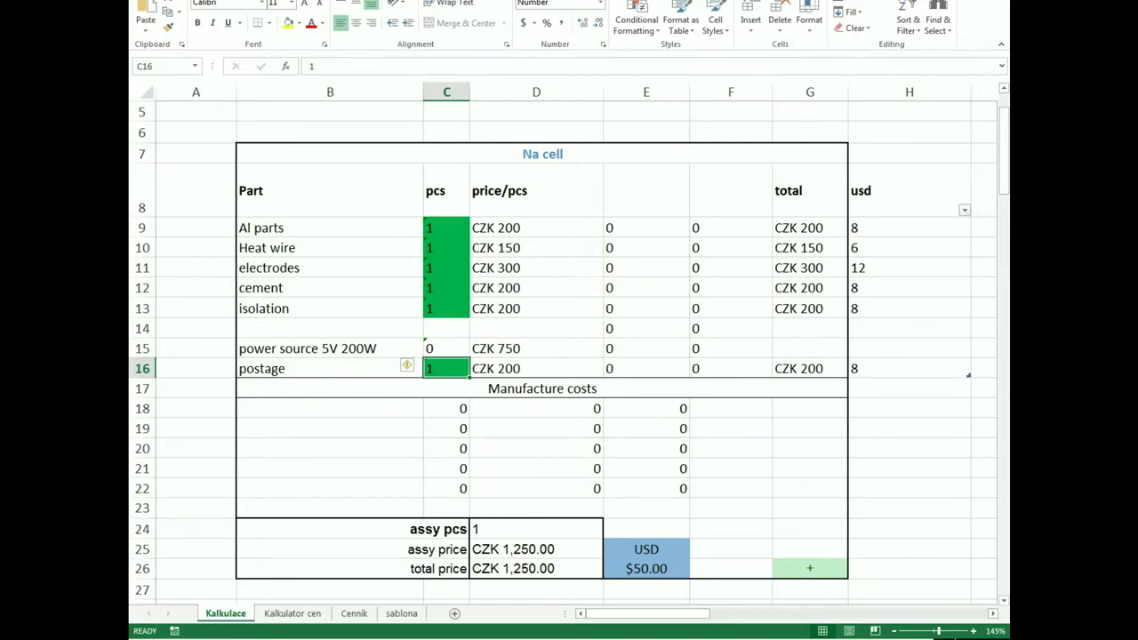
# Step: Switch to the Na cell.ipt part in Inventor, orient it to an isometric view and clear the feature selection
pyautogui.moveTo(222, 638)
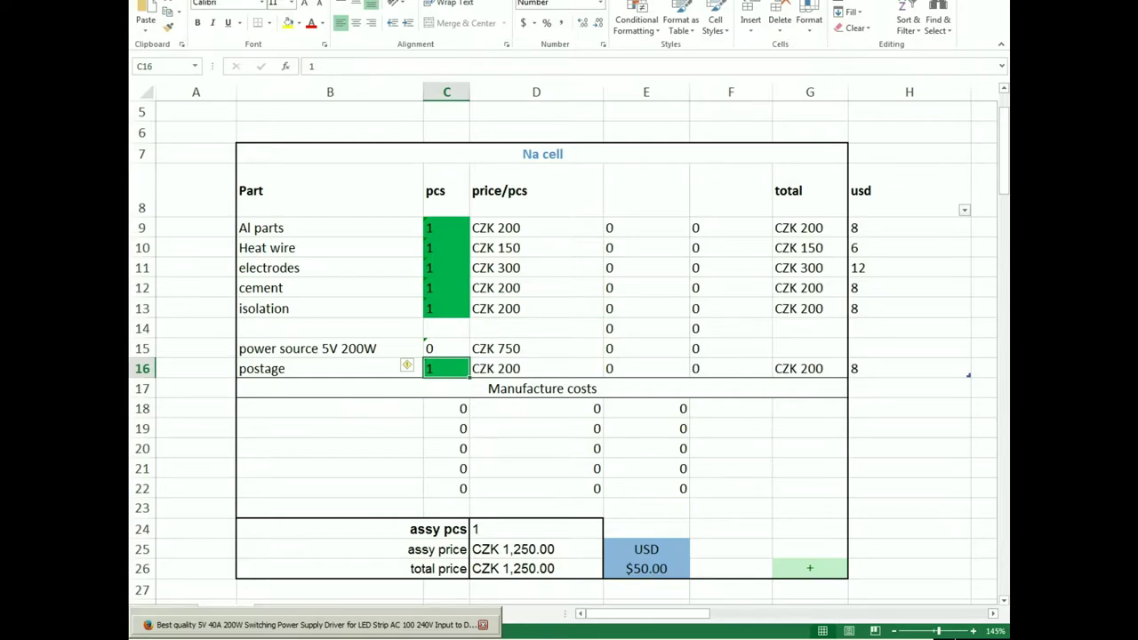
pyautogui.click(311, 639)
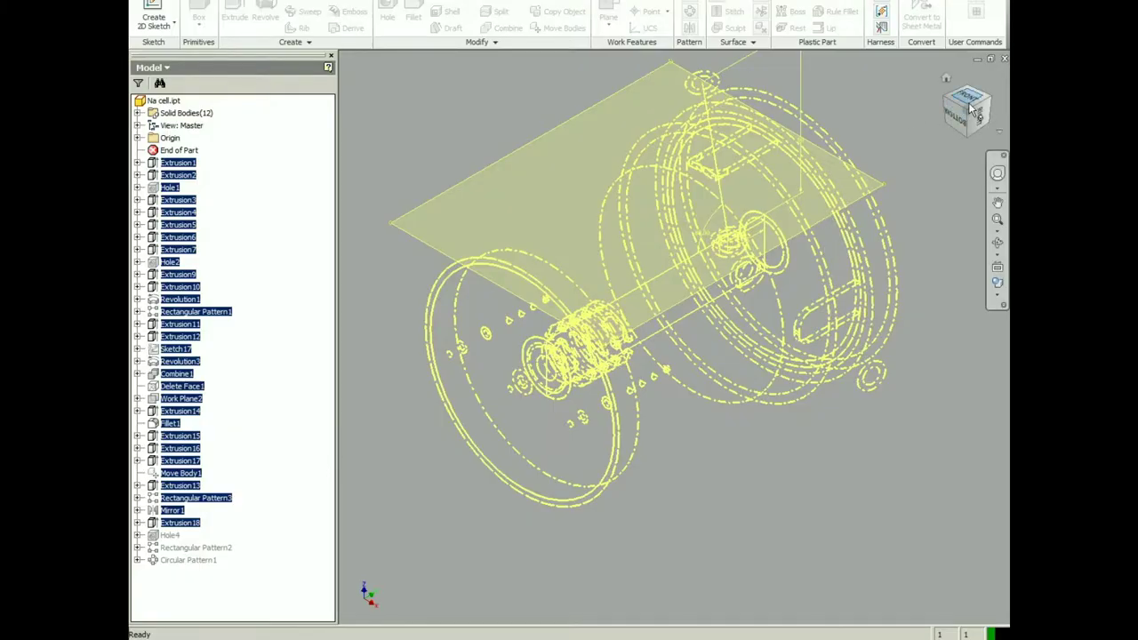
pyautogui.moveTo(967, 118)
pyautogui.mouseDown()
pyautogui.moveTo(366, 256)
pyautogui.moveTo(944, 222)
pyautogui.moveTo(939, 188)
pyautogui.mouseUp()
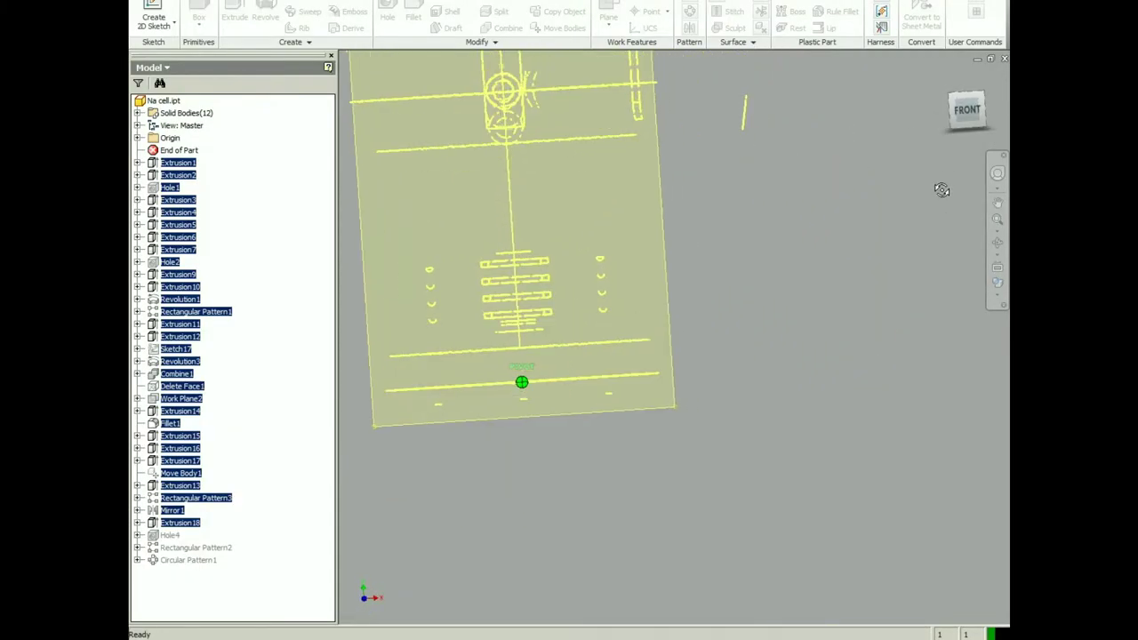
pyautogui.click(967, 105)
pyautogui.click(970, 121)
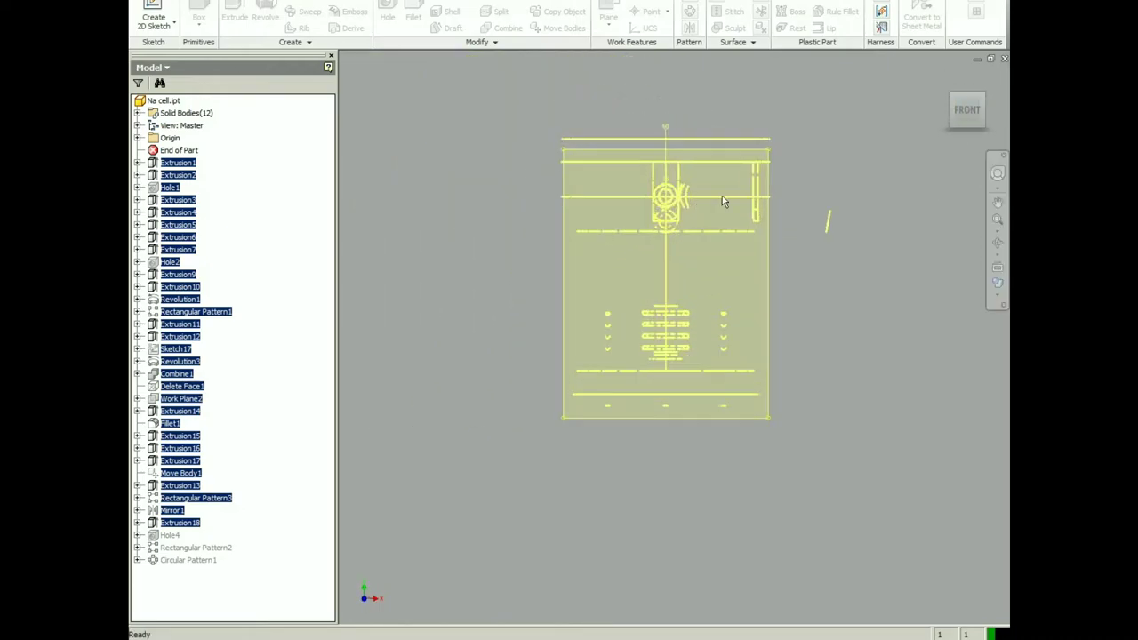
pyautogui.click(979, 103)
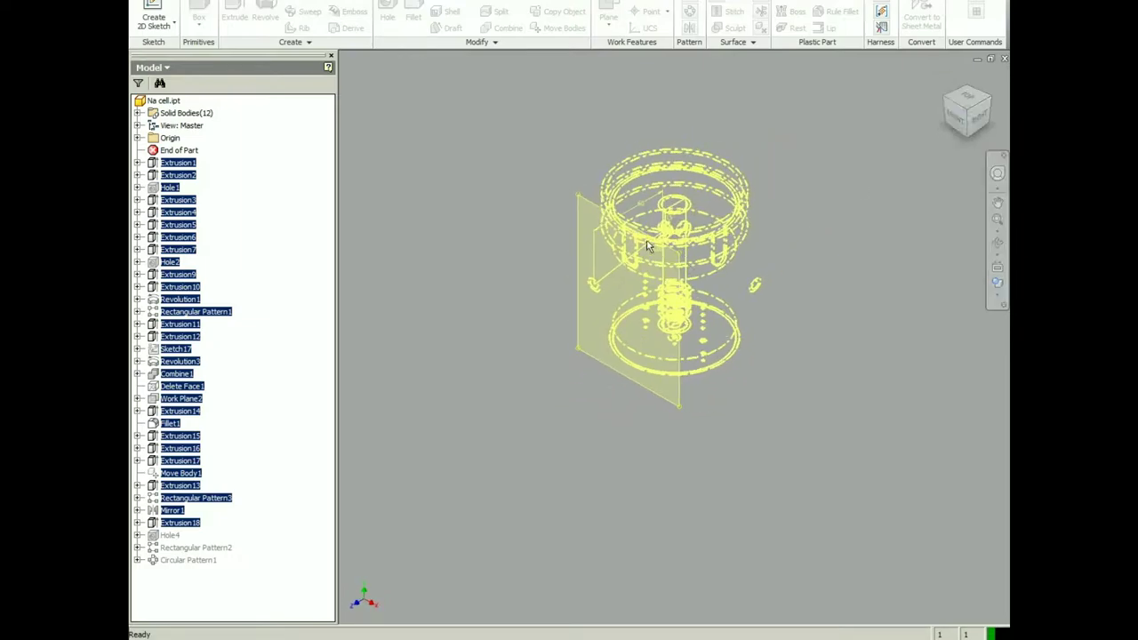
pyautogui.click(393, 235)
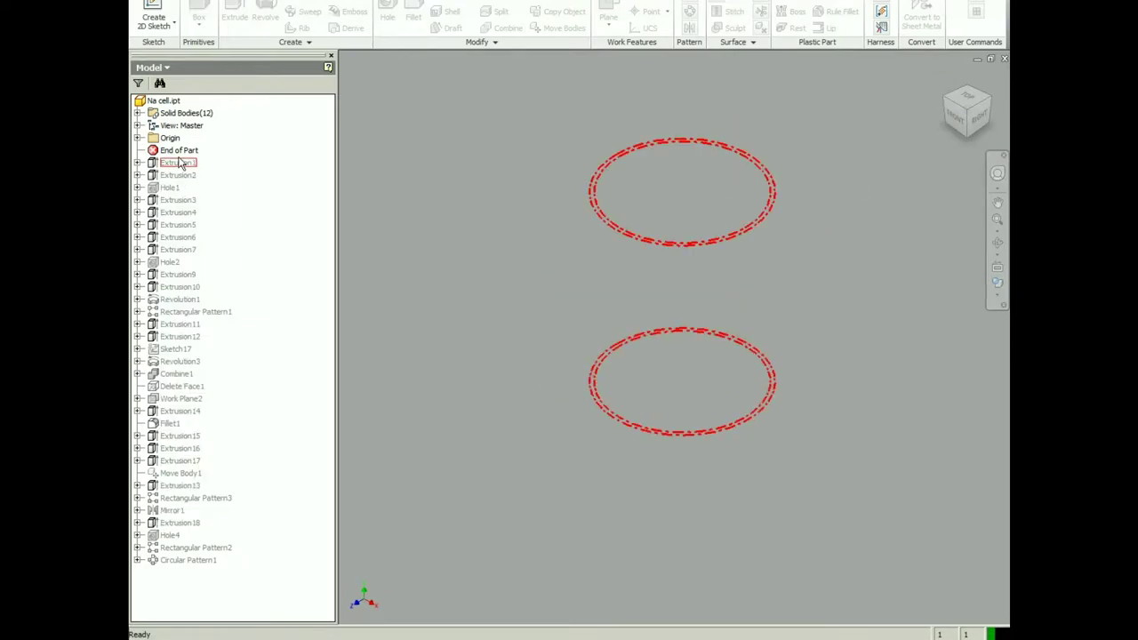
# Step: Move the End of Part marker below Extrusion1 and measure the diameter of the cylinder's outer rim
pyautogui.moveTo(178, 150); pyautogui.dragTo(181, 168)
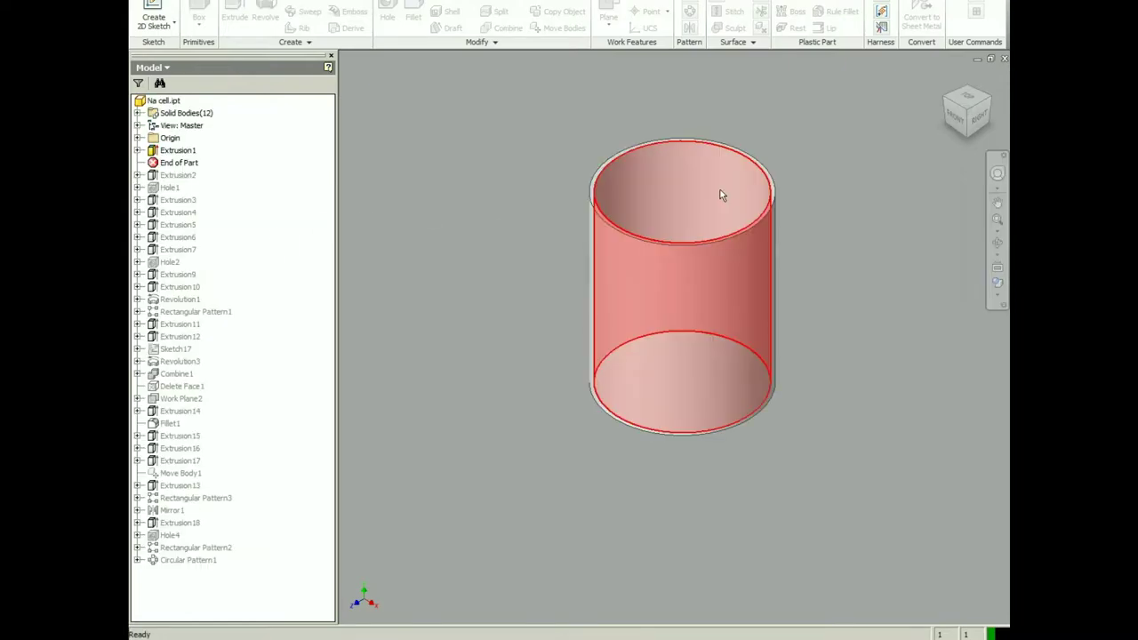
pyautogui.moveTo(720, 189); pyautogui.dragTo(708, 247, button='middle')
pyautogui.scroll(-2, 721, 229)
pyautogui.press('m')
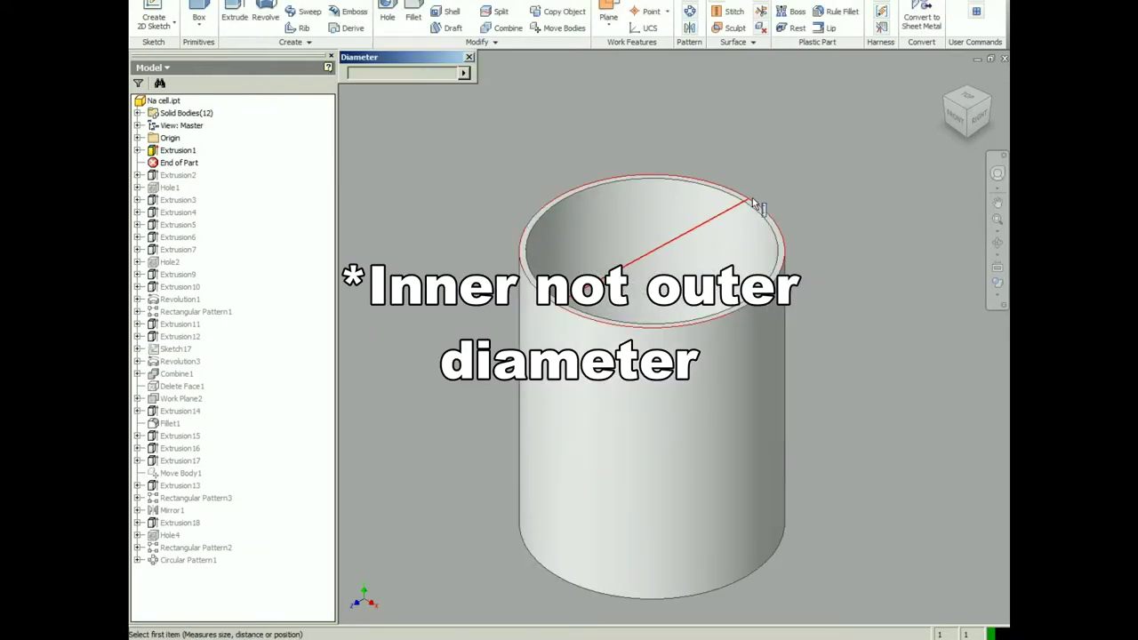
pyautogui.click(752, 198)
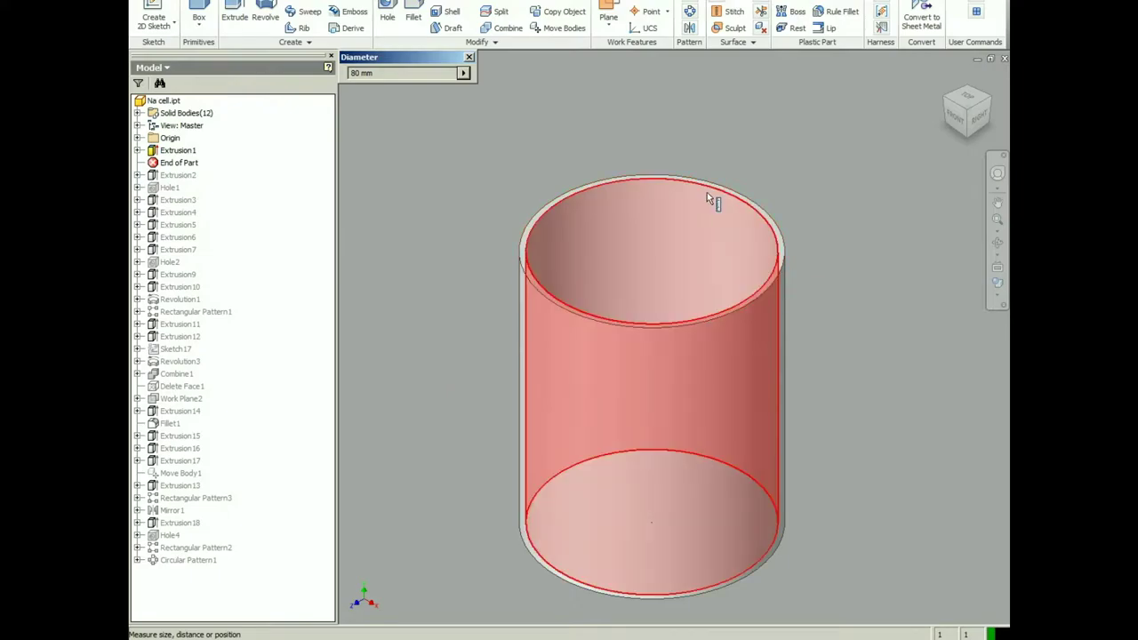
pyautogui.press('Escape')
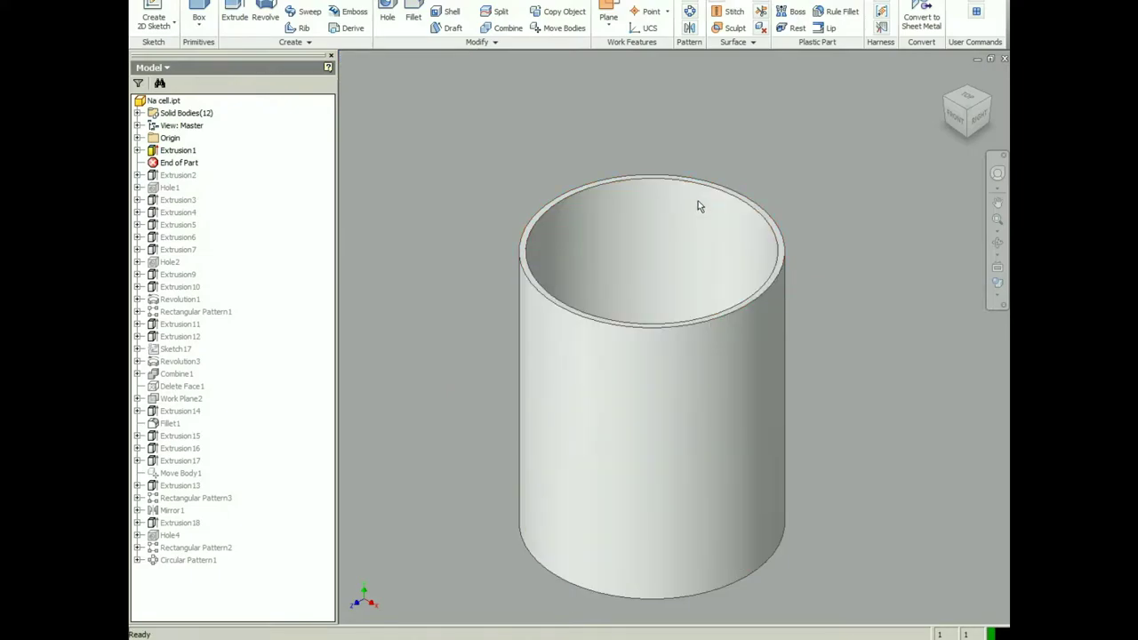
# Step: Measure the wall thickness of the cylinder between its outer and inner faces
pyautogui.press('m')
pyautogui.click(707, 204)
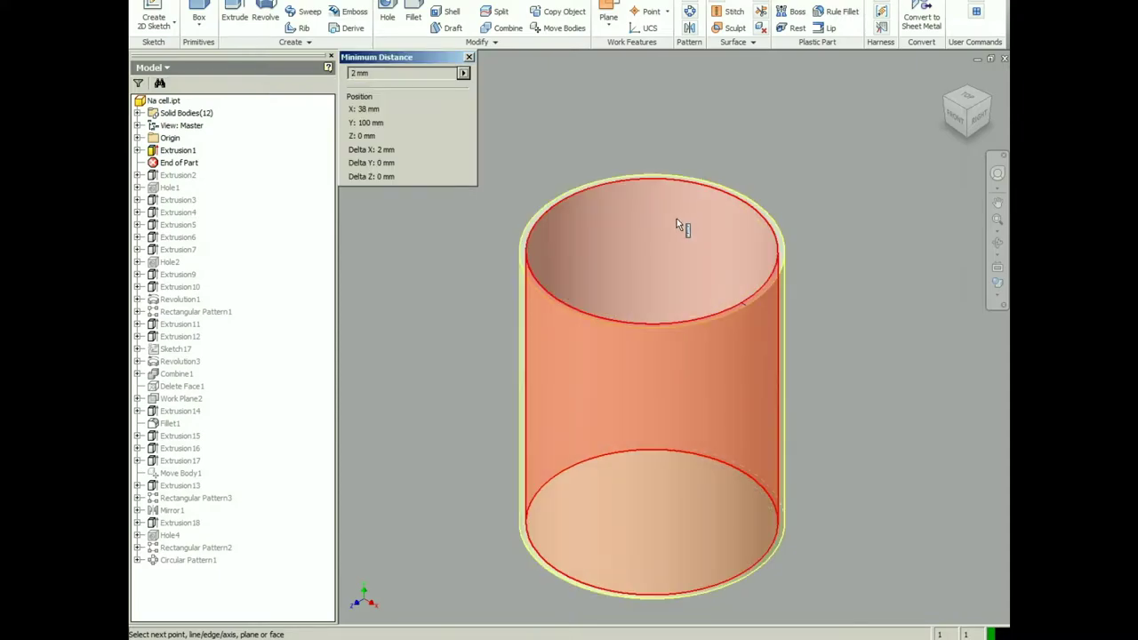
pyautogui.press('Escape')
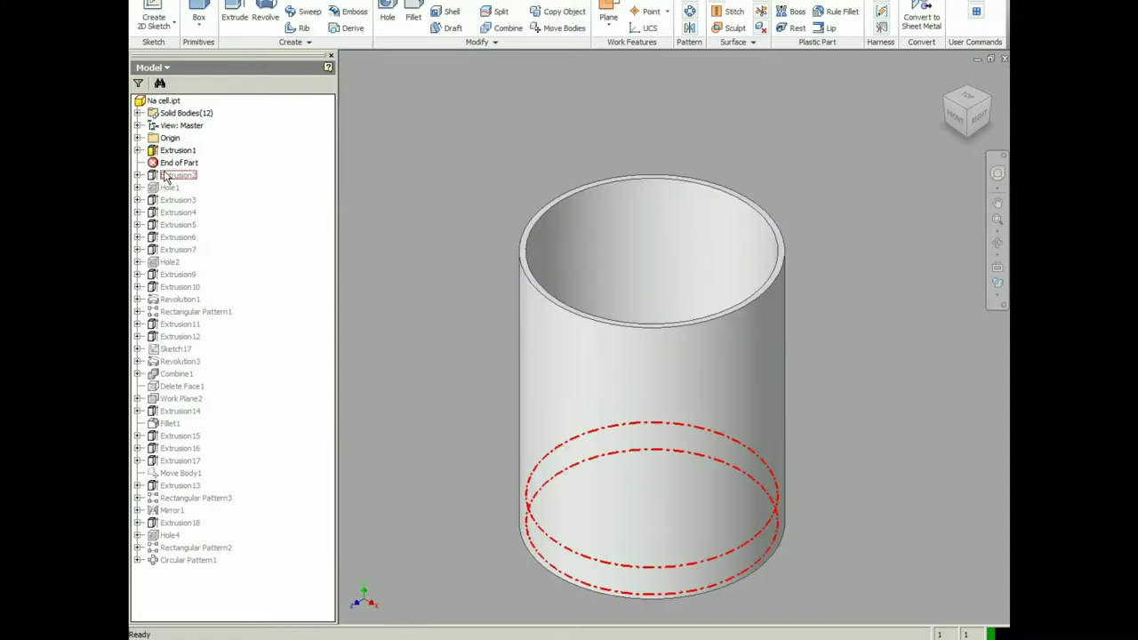
# Step: Move the End of Part marker below Extrusion2 and inspect the cylinder's bottom disc from underneath
pyautogui.moveTo(161, 170); pyautogui.dragTo(165, 187)
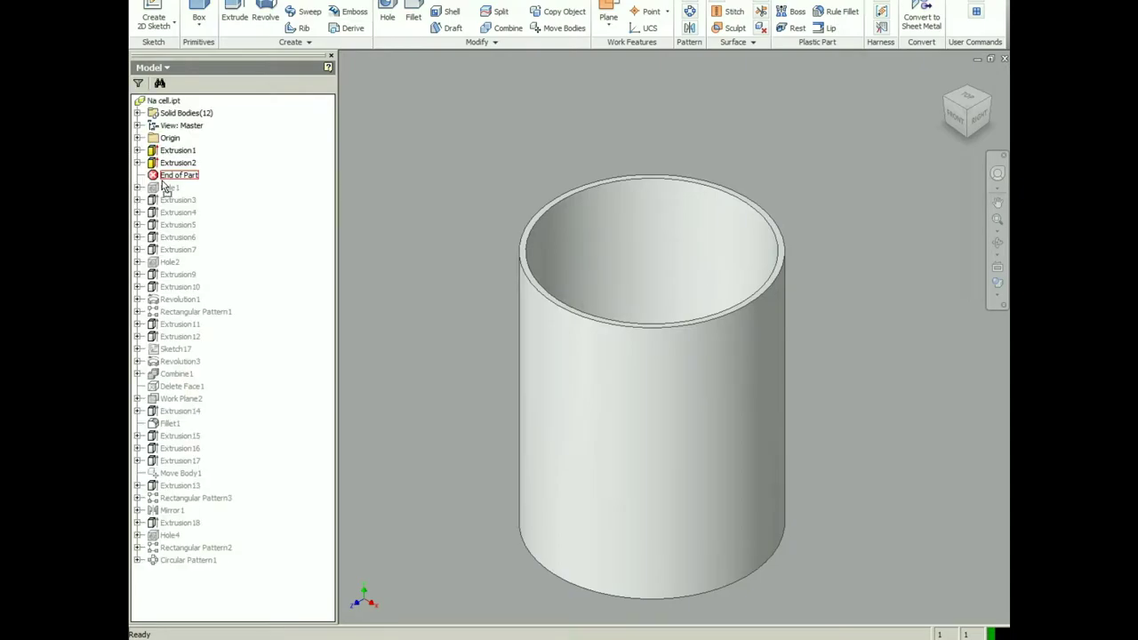
pyautogui.click(177, 163)
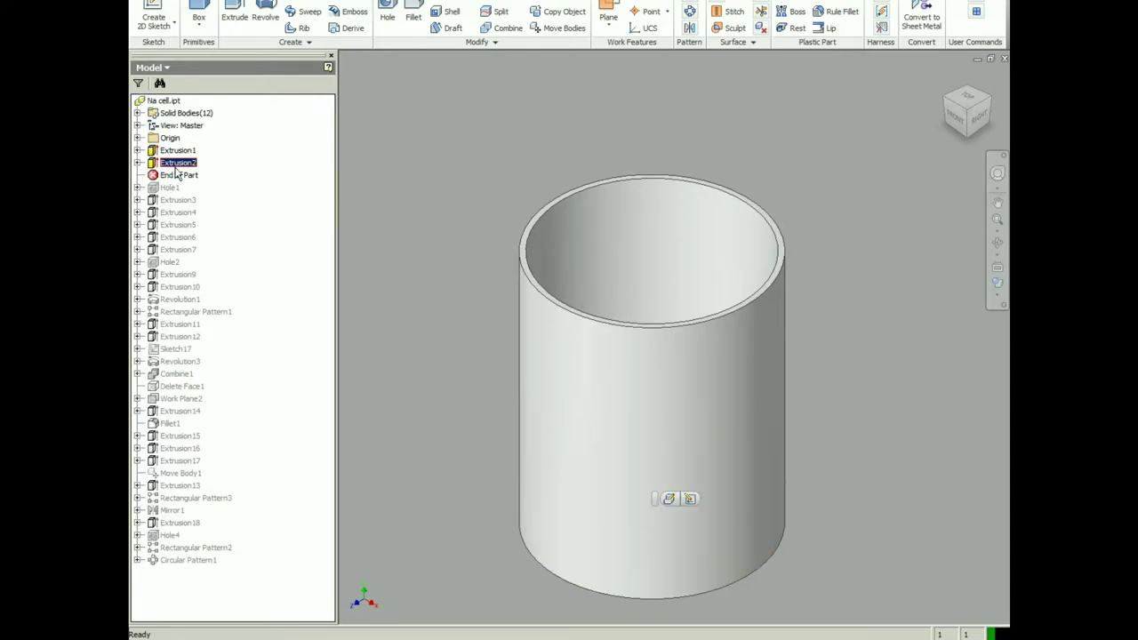
pyautogui.moveTo(590, 236); pyautogui.dragTo(627, 199, button='middle')
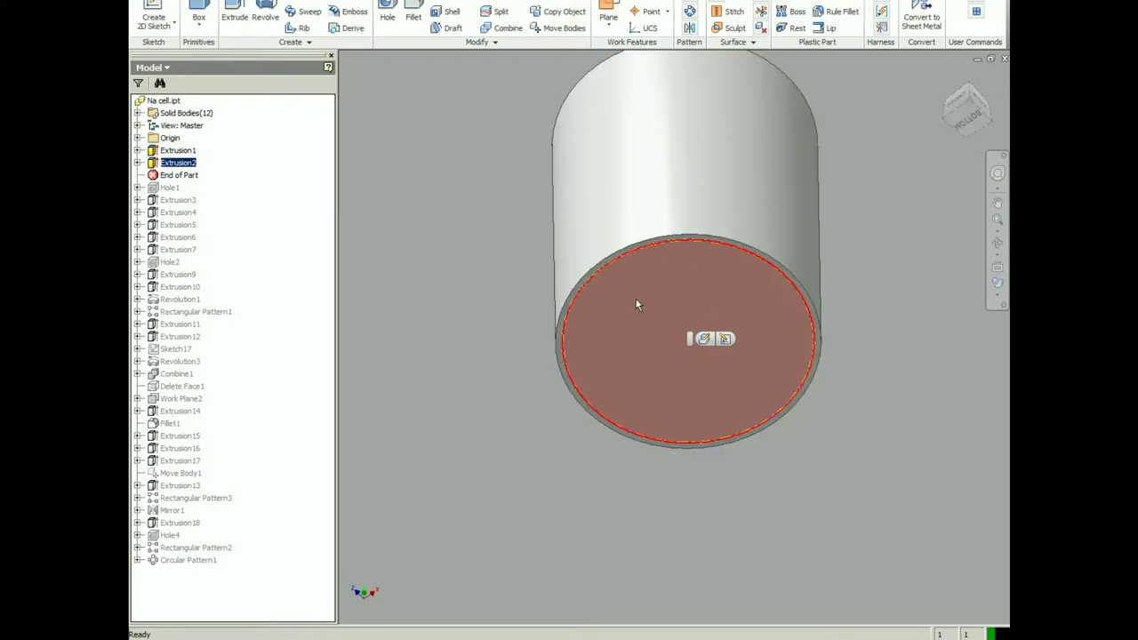
pyautogui.click(467, 287)
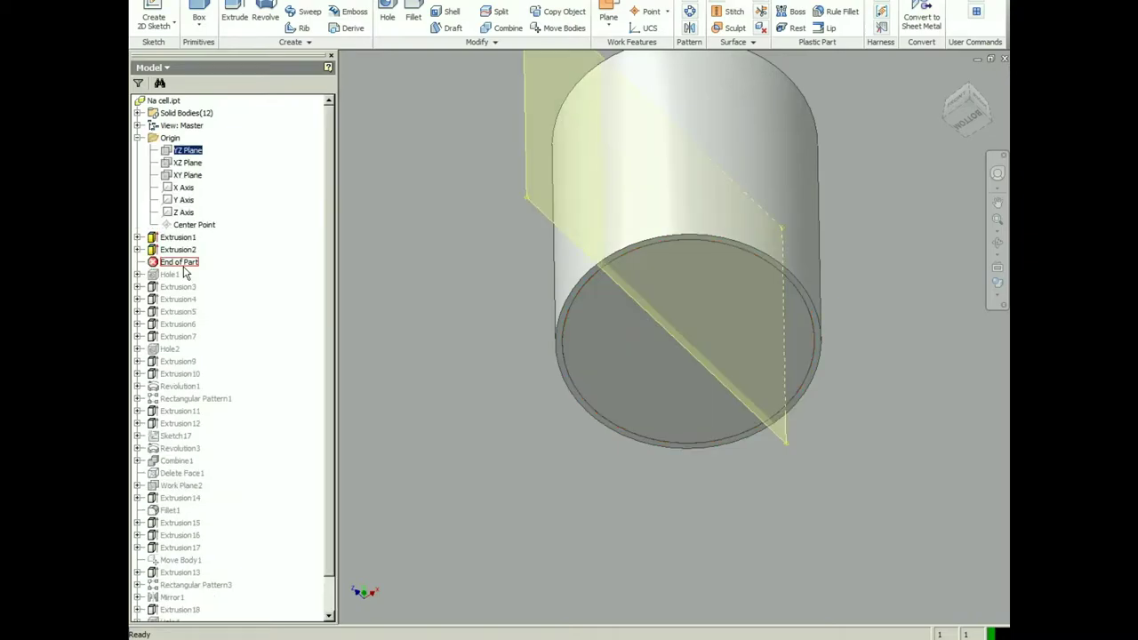
# Step: Move the End of Part marker below Extrusion4 and select the inner face of the small central hole in the base
pyautogui.moveTo(185, 264); pyautogui.dragTo(195, 305)
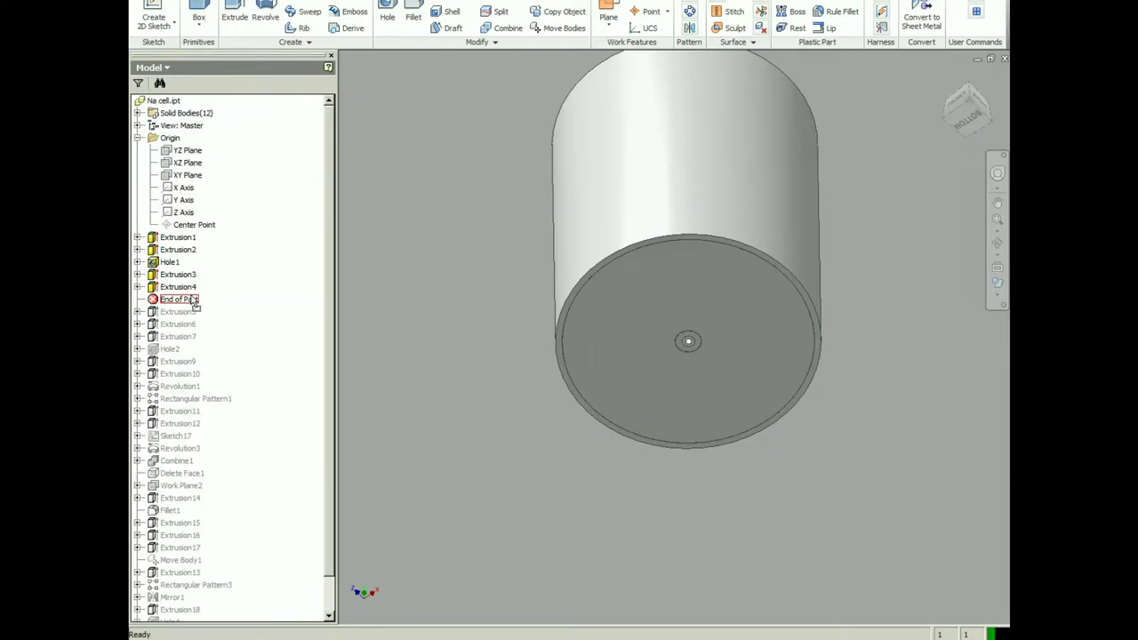
pyautogui.scroll(8, 778, 329)
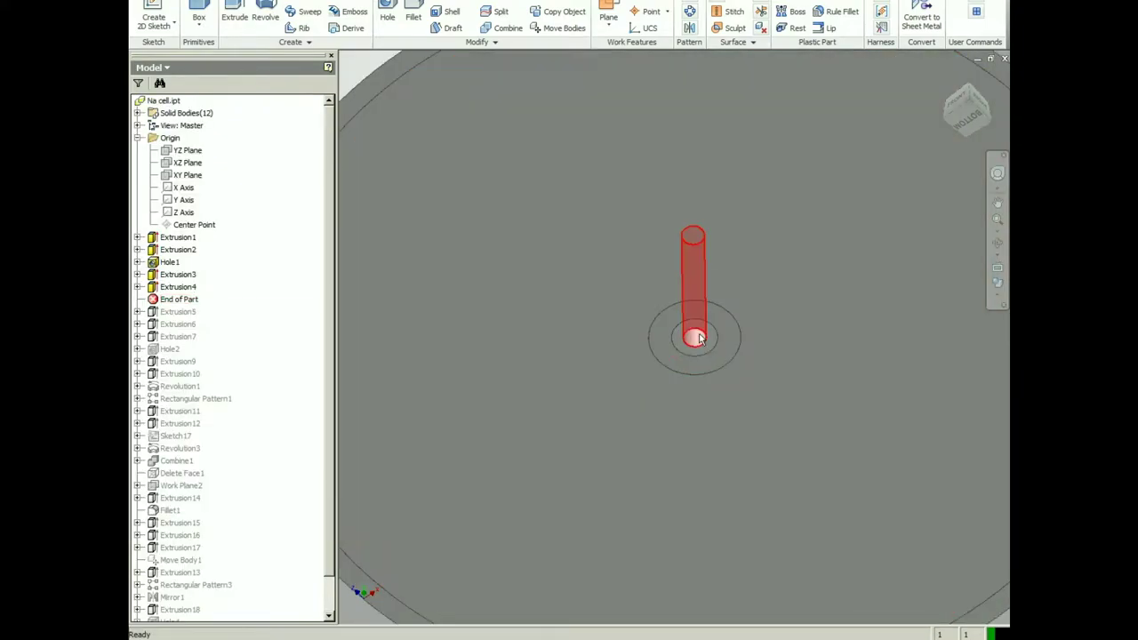
pyautogui.click(699, 338)
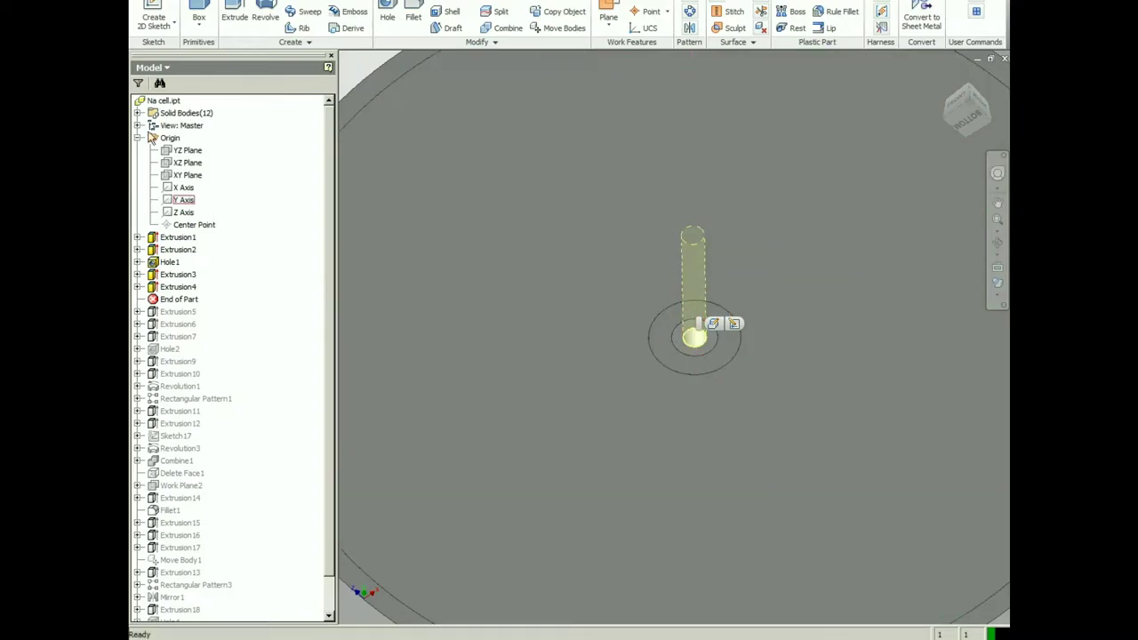
# Step: List the part's solid bodies, select Solid4 and expand it to see its feature at the centre of the base
pyautogui.click(138, 113)
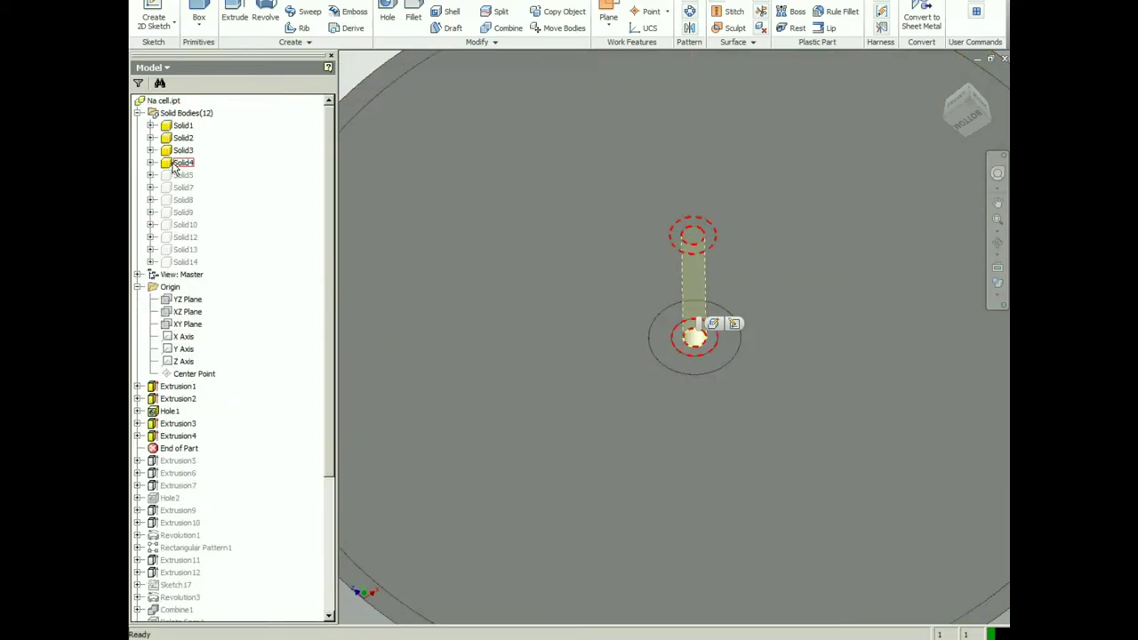
pyautogui.click(176, 165)
pyautogui.click(151, 163)
pyautogui.scroll(3, 564, 322)
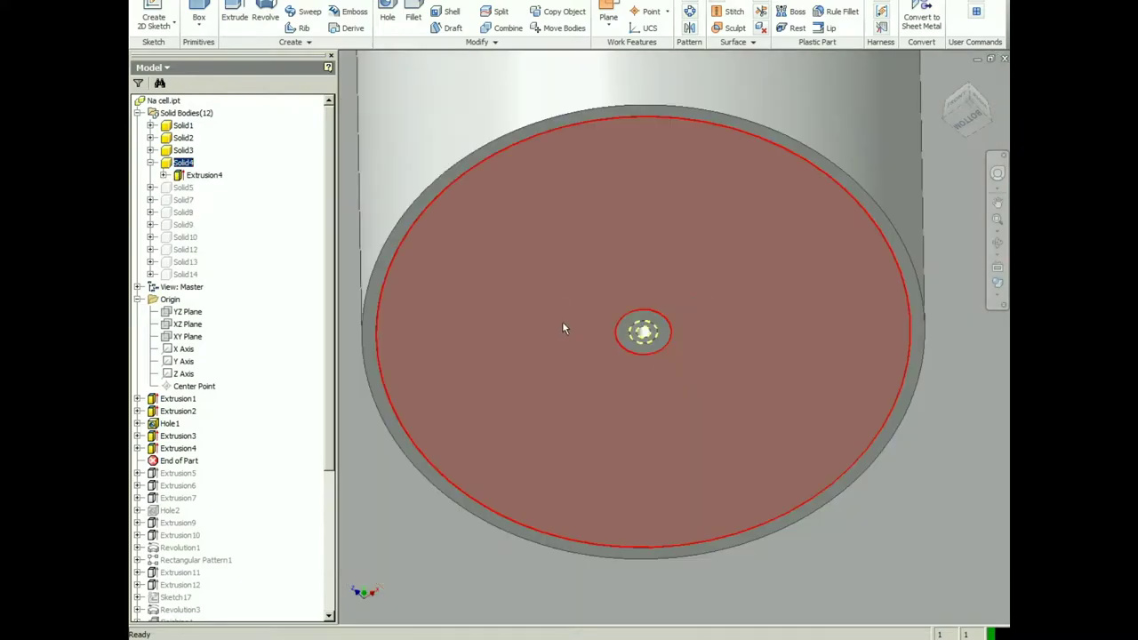
pyautogui.moveTo(562, 321); pyautogui.dragTo(562, 348, button='middle')
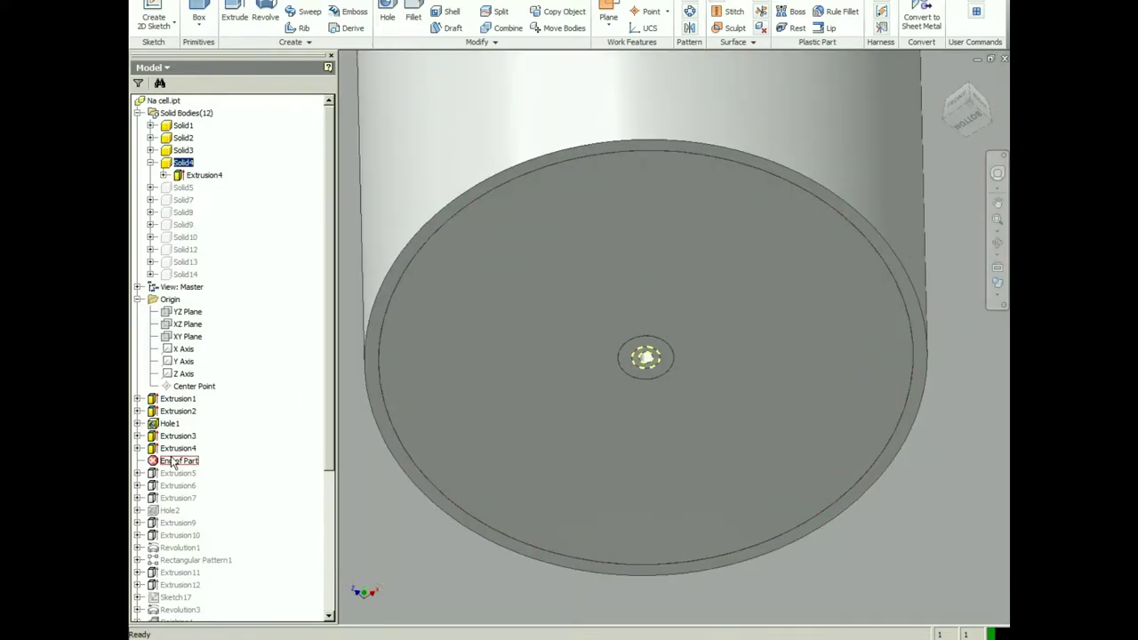
# Step: Move the End of Part marker past Extrusion5 to below Hole2 and slice the model view along the XY plane
pyautogui.moveTo(179, 461); pyautogui.dragTo(164, 476)
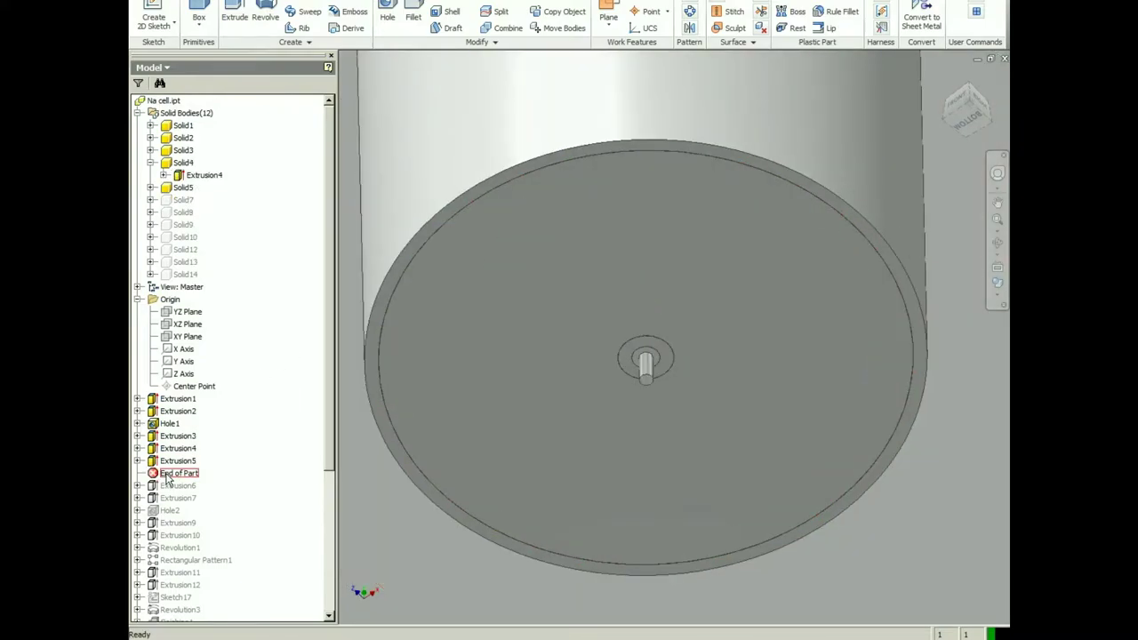
pyautogui.moveTo(165, 479); pyautogui.dragTo(169, 514)
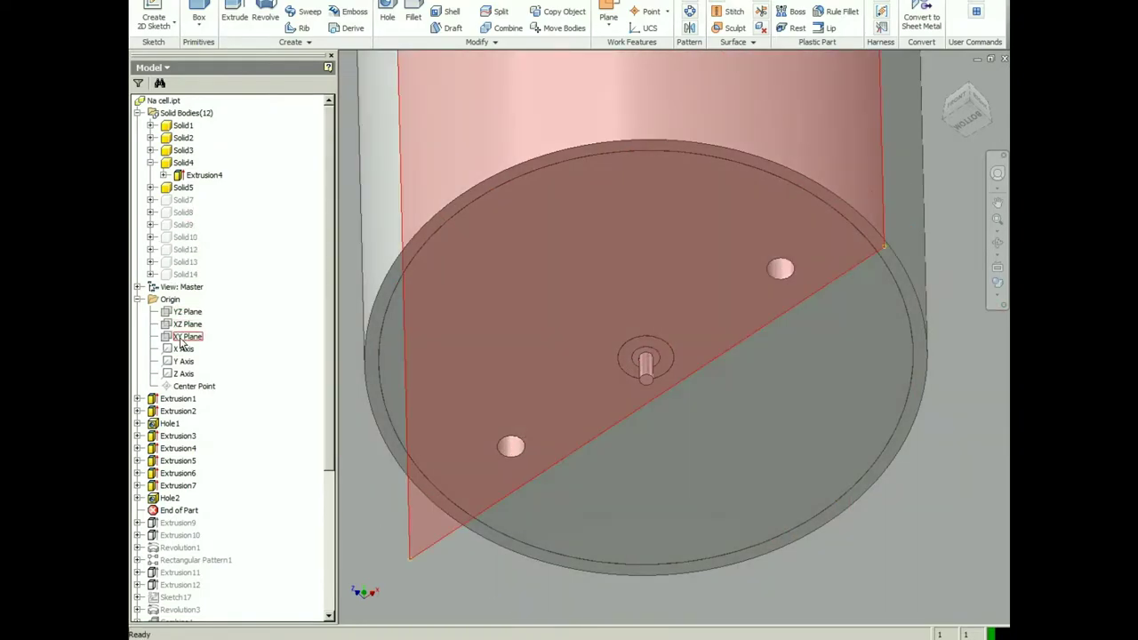
pyautogui.click(183, 338)
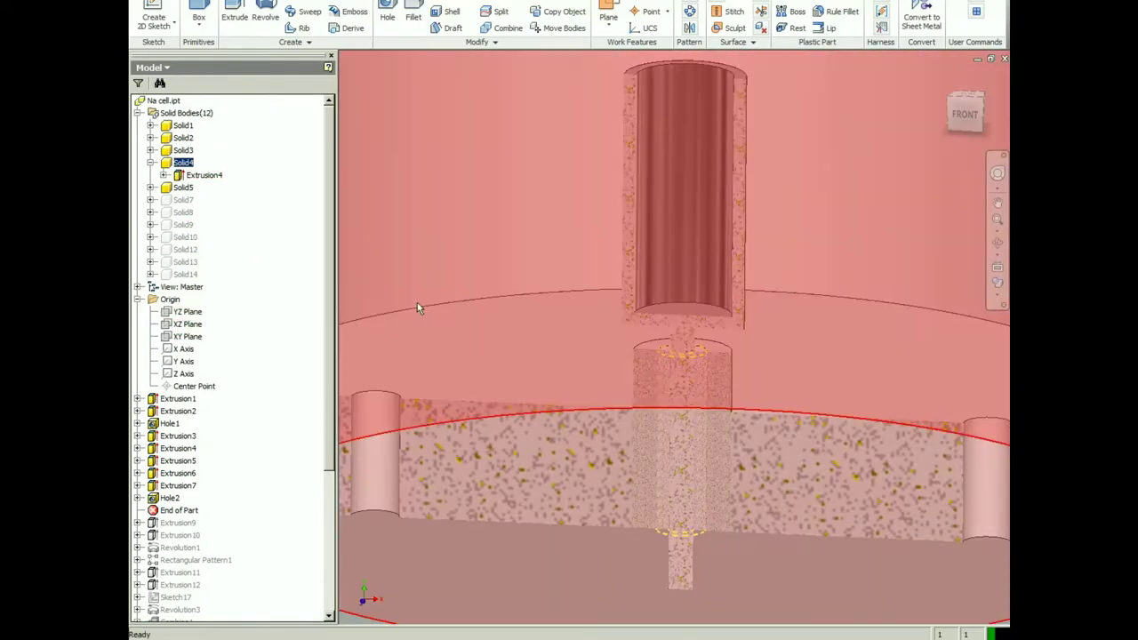
# Step: Examine the sliced centre of the base up close around the ring face at the top of the central hole
pyautogui.moveTo(750, 353); pyautogui.dragTo(759, 281, button='middle')
pyautogui.keyDown('shift'); pyautogui.moveTo(733, 329); pyautogui.dragTo(733, 358, button='middle'); pyautogui.keyUp('shift')
pyautogui.scroll(4, 738, 332)
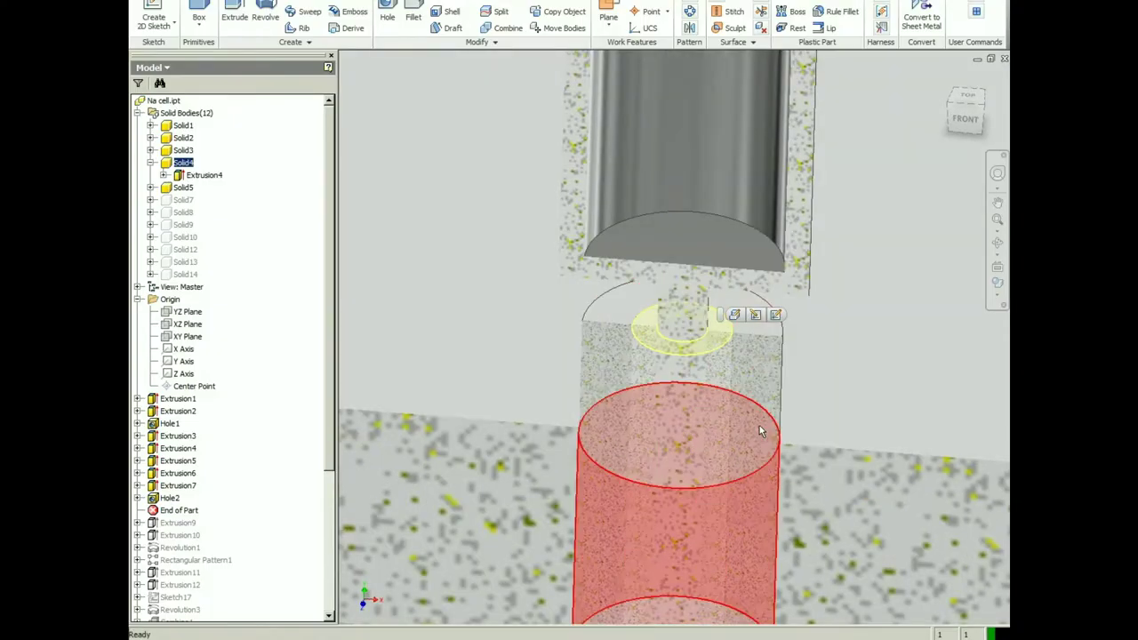
pyautogui.moveTo(759, 425); pyautogui.dragTo(743, 295, button='middle')
pyautogui.click(718, 302)
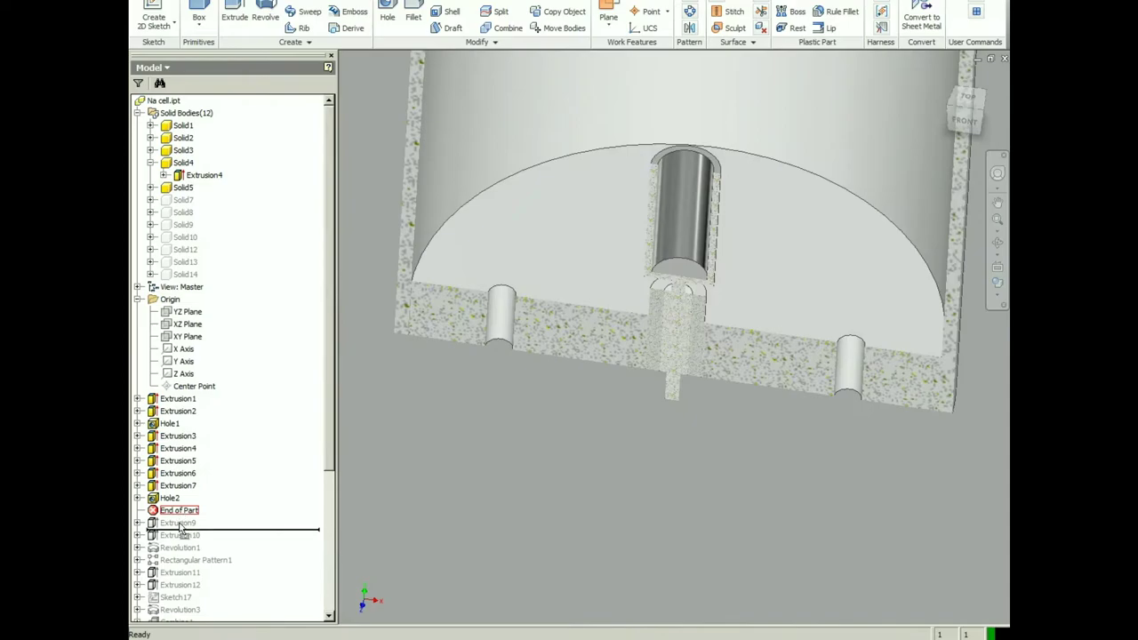
# Step: Move the End of Part marker below Extrusion10 and on to below Rectangular Pattern1
pyautogui.moveTo(168, 532); pyautogui.dragTo(178, 544)
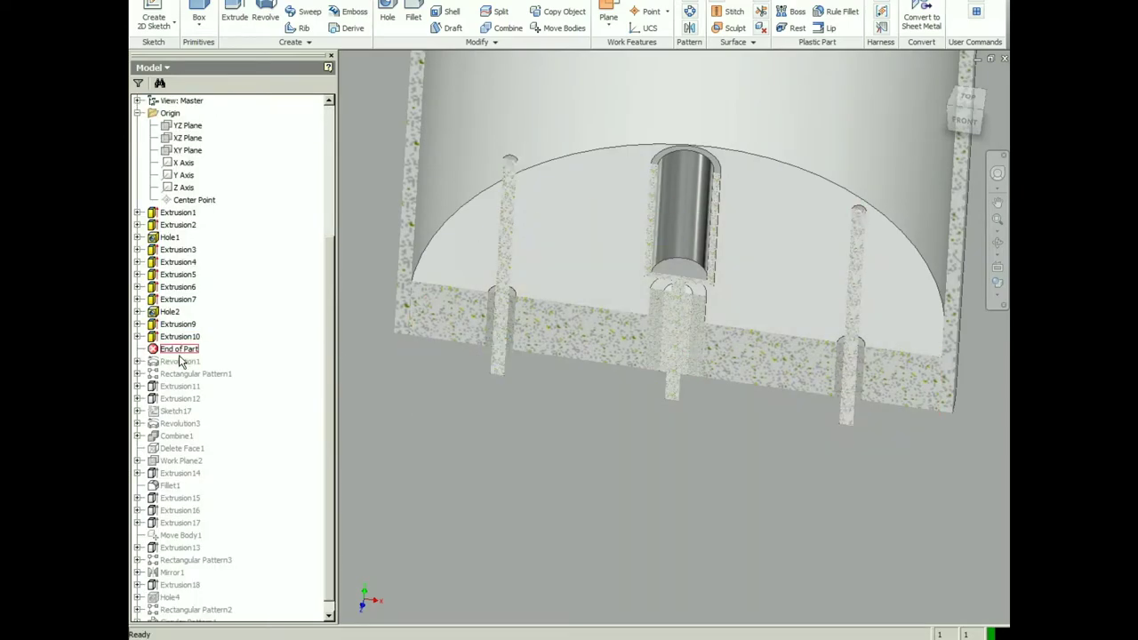
pyautogui.moveTo(184, 353); pyautogui.dragTo(188, 381)
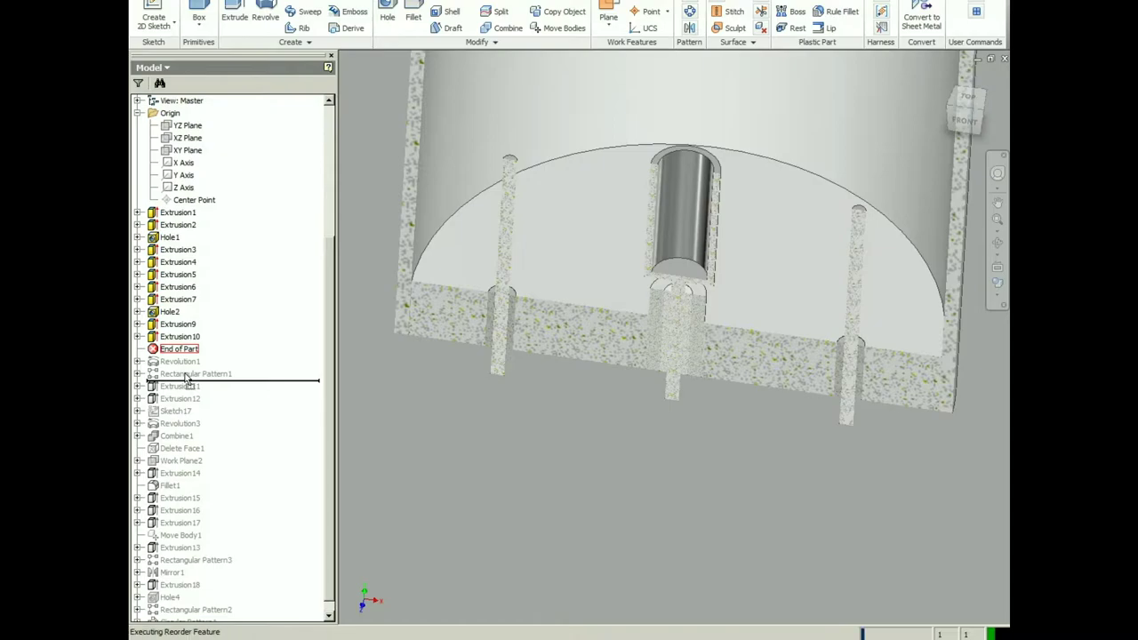
pyautogui.moveTo(493, 359); pyautogui.dragTo(495, 379, button='middle')
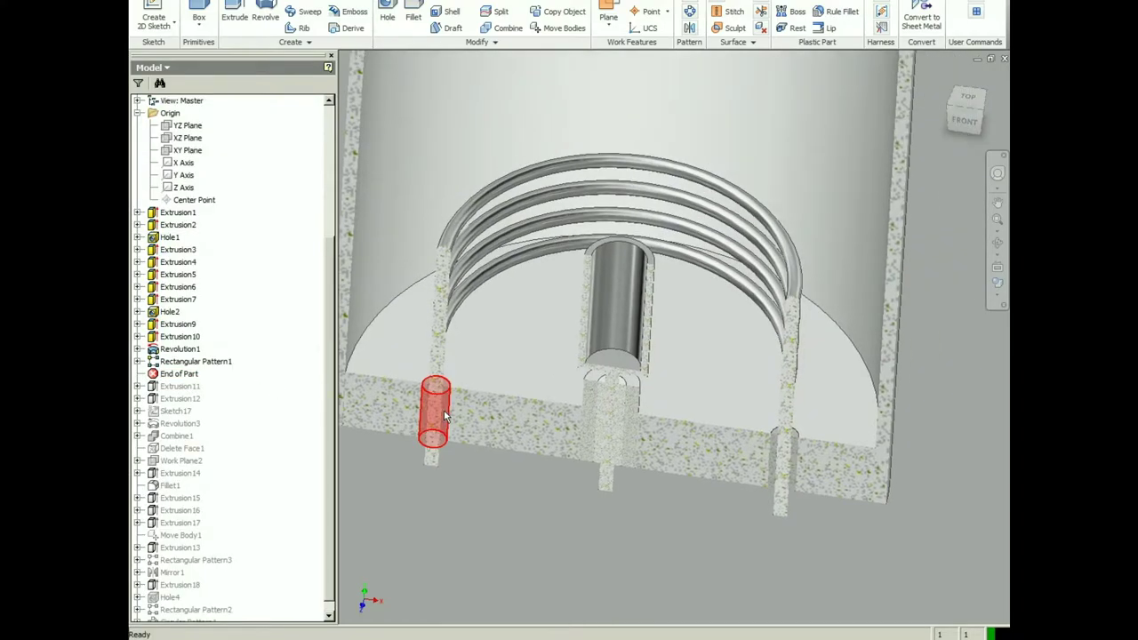
# Step: Select the top ring around the central cup and Rectangular Pattern1 in the feature tree, and inspect the ring cage from underneath
pyautogui.keyDown('shift'); pyautogui.moveTo(650, 349); pyautogui.dragTo(756, 337, button='middle'); pyautogui.keyUp('shift')
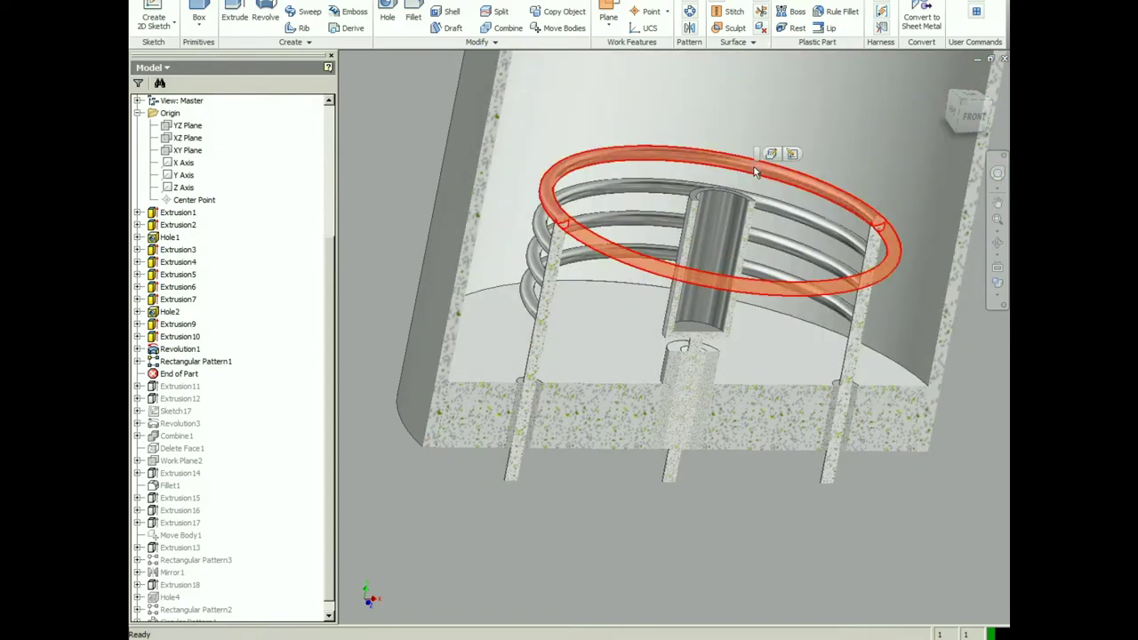
pyautogui.click(577, 202)
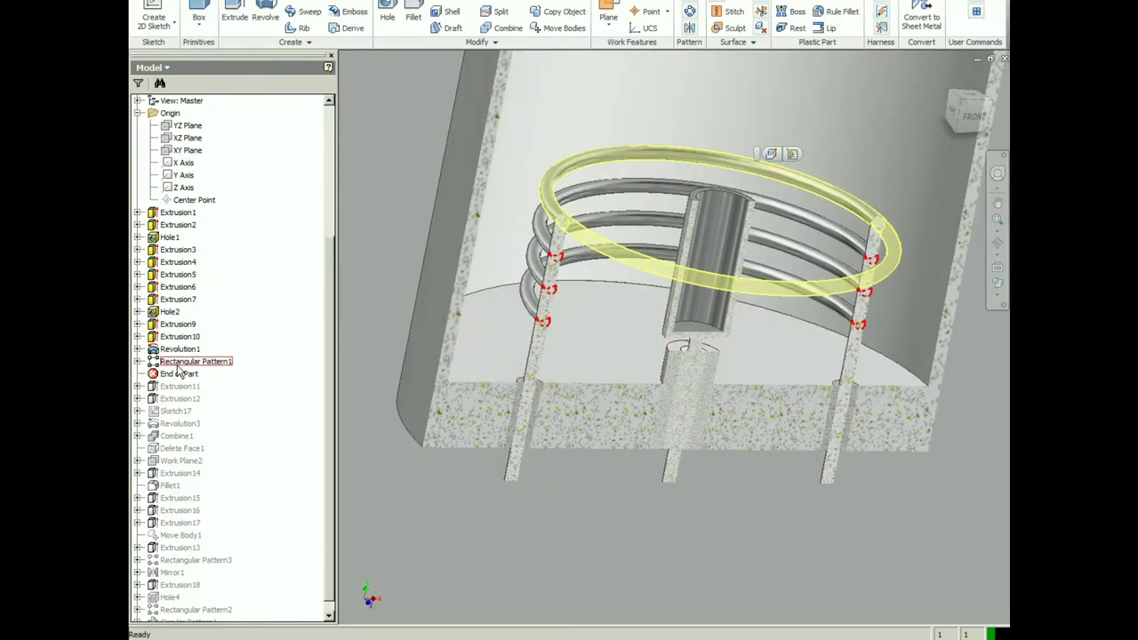
pyautogui.click(181, 363)
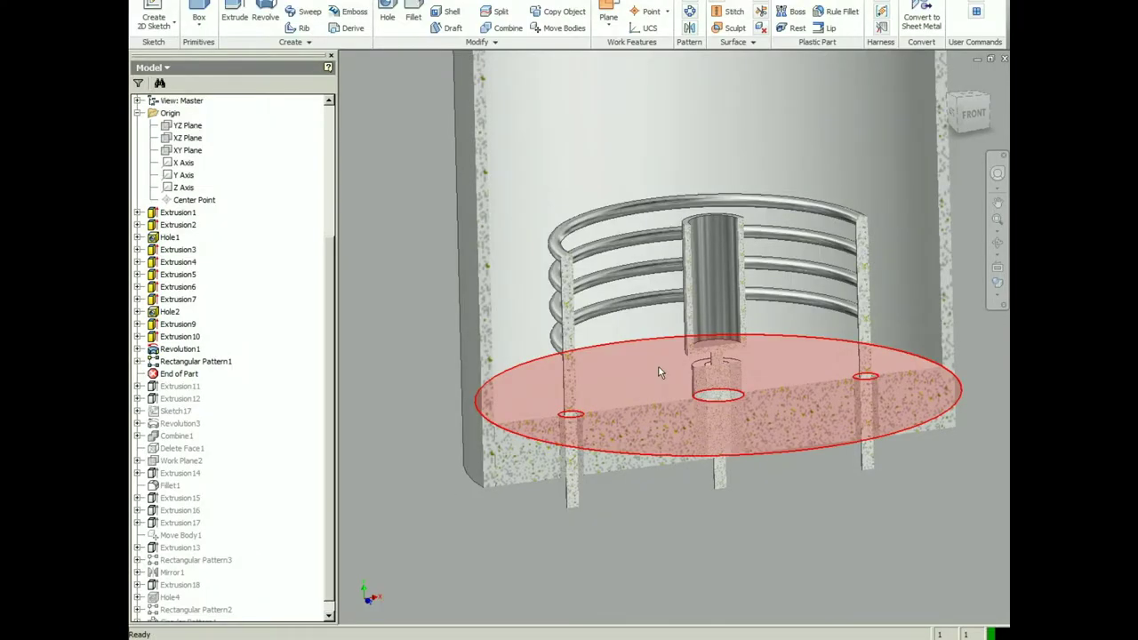
pyautogui.click(710, 337)
pyautogui.keyDown('shift'); pyautogui.moveTo(710, 336); pyautogui.dragTo(693, 272, button='middle'); pyautogui.keyUp('shift')
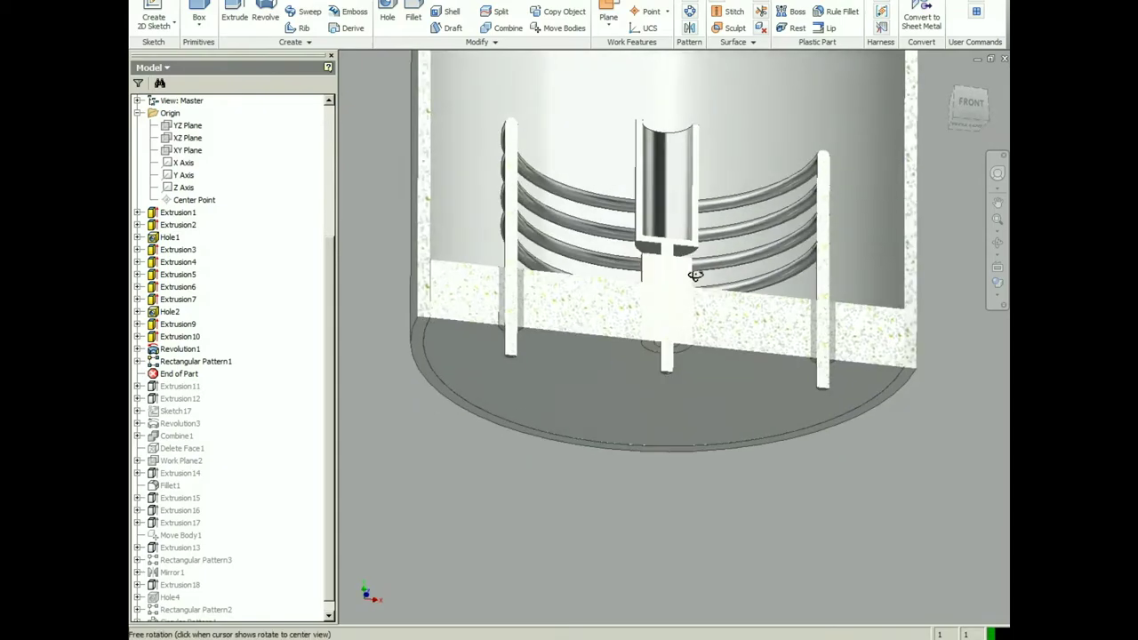
pyautogui.scroll(-3, 664, 345)
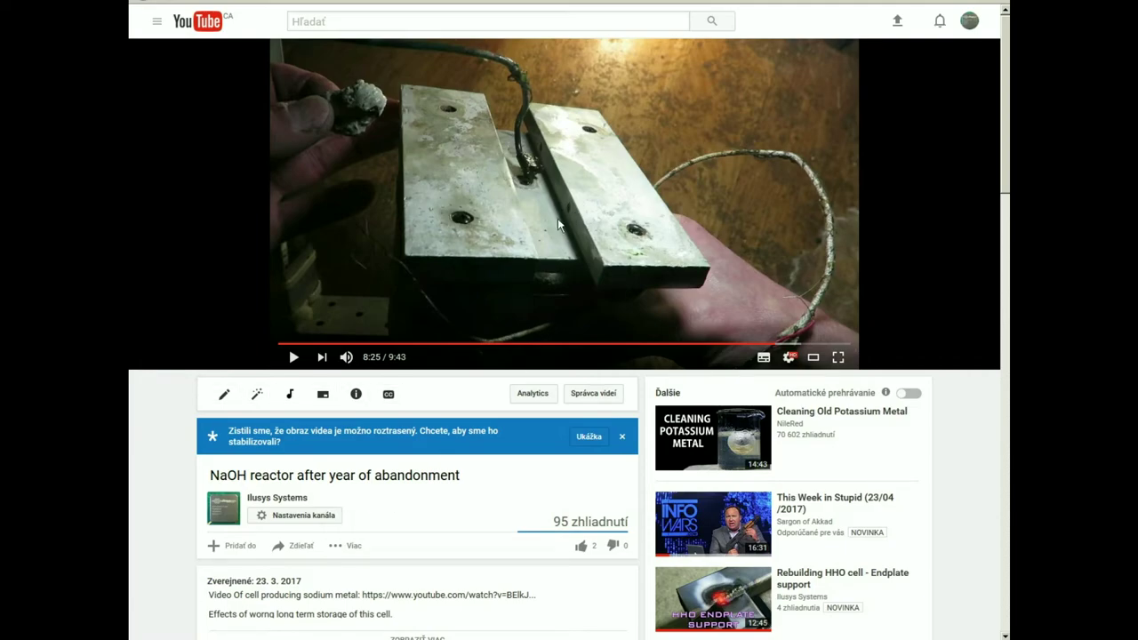
# Step: Jump to 8:39 in the YouTube video "NaOH reactor after year of abandonment" to view the inside of the real cell
pyautogui.click(789, 342)
pyautogui.scroll(-3, 603, 214)
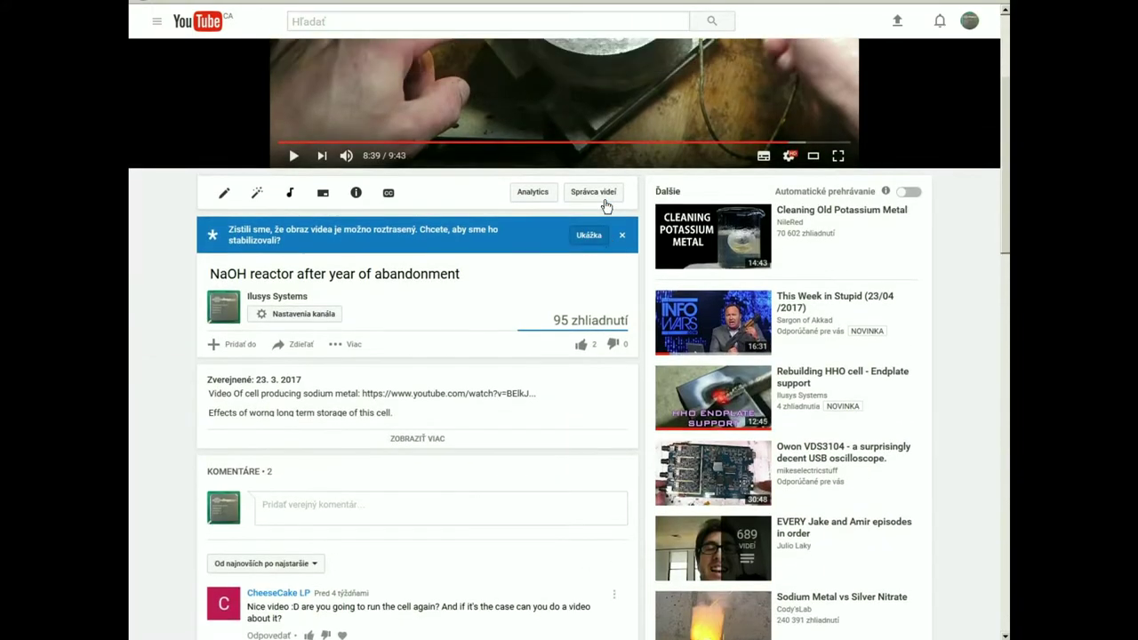
pyautogui.scroll(3, 604, 191)
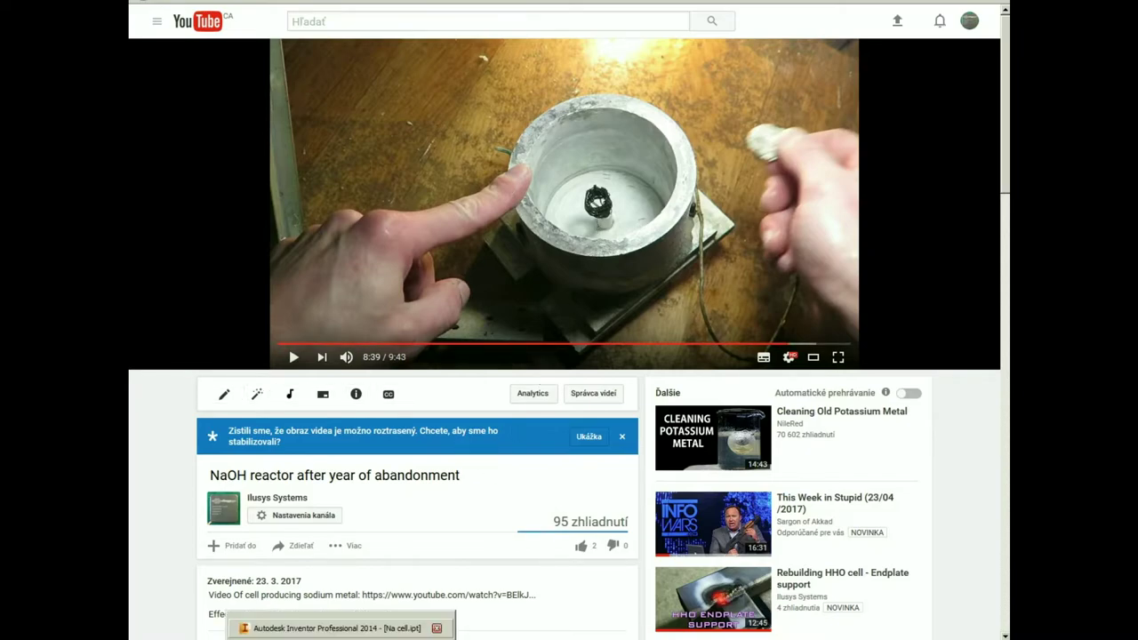
# Step: Switch back to Na cell.ipt in Autodesk Inventor and turn the sliced cell to look down at the rings and central cup
pyautogui.click(356, 630)
pyautogui.scroll(3, 680, 167)
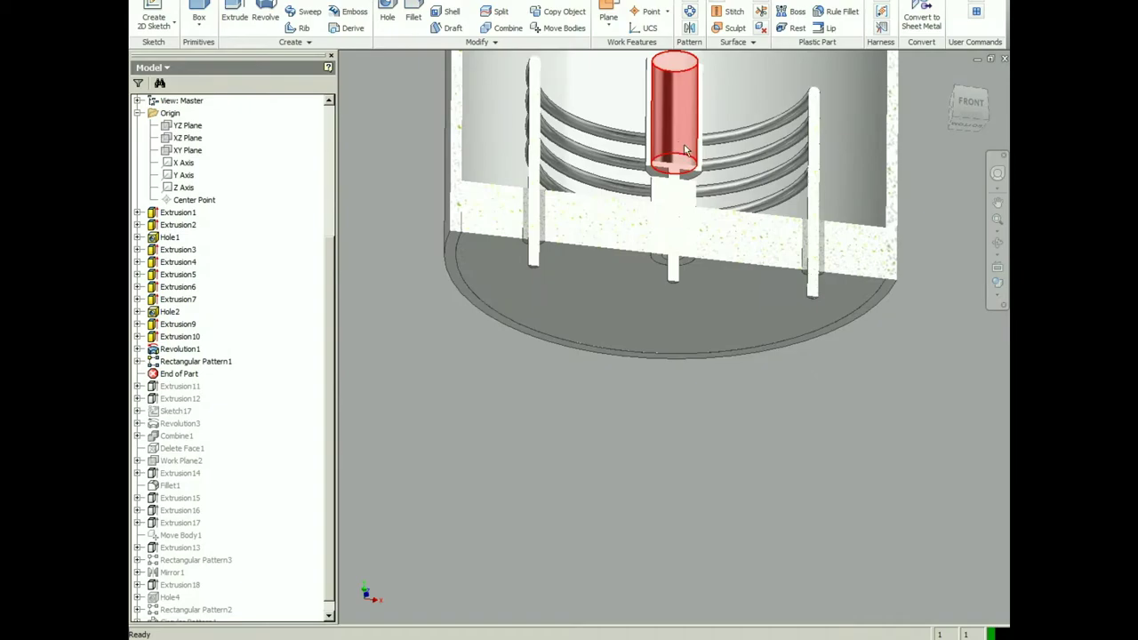
pyautogui.press('F4')
pyautogui.click(685, 149)
pyautogui.moveTo(700, 257); pyautogui.dragTo(717, 343)
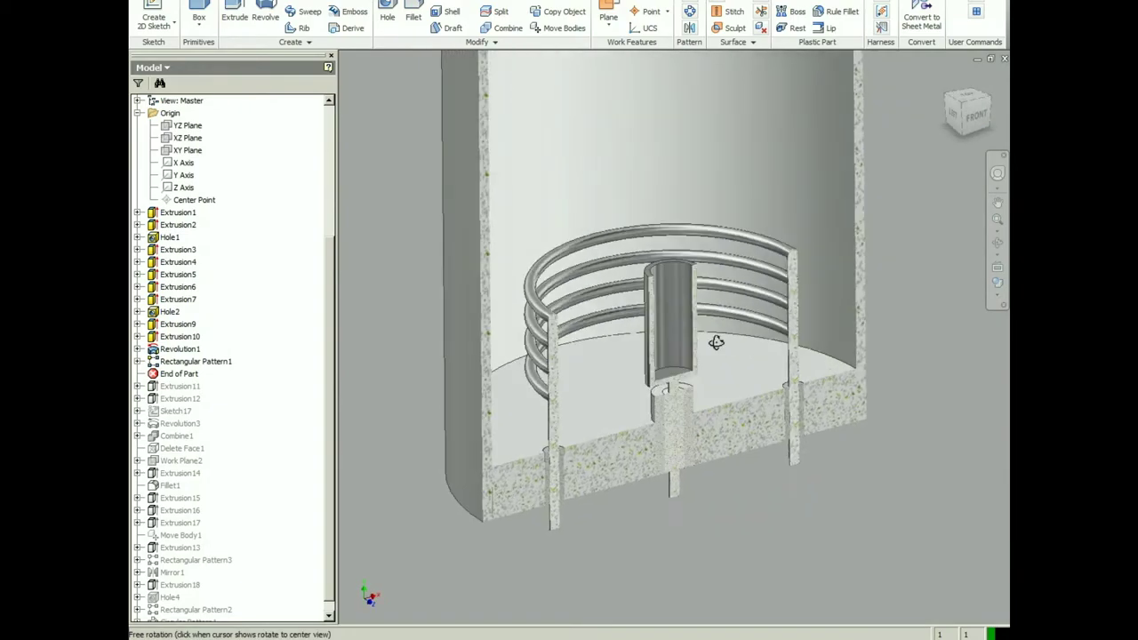
pyautogui.keyDown('shift'); pyautogui.moveTo(716, 342); pyautogui.dragTo(716, 373, button='middle'); pyautogui.keyUp('shift')
pyautogui.click(662, 291)
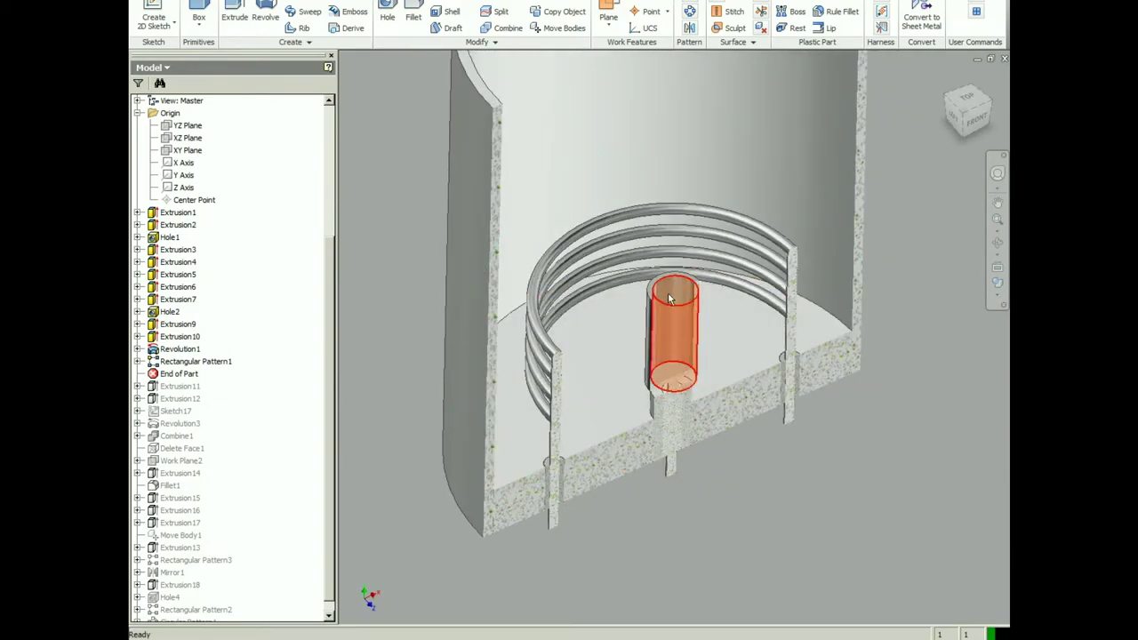
pyautogui.press('Escape')
# Step: Select the top rim face of the central cup inside the rings and examine the cup's connection to the base
pyautogui.scroll(-3, 674, 290)
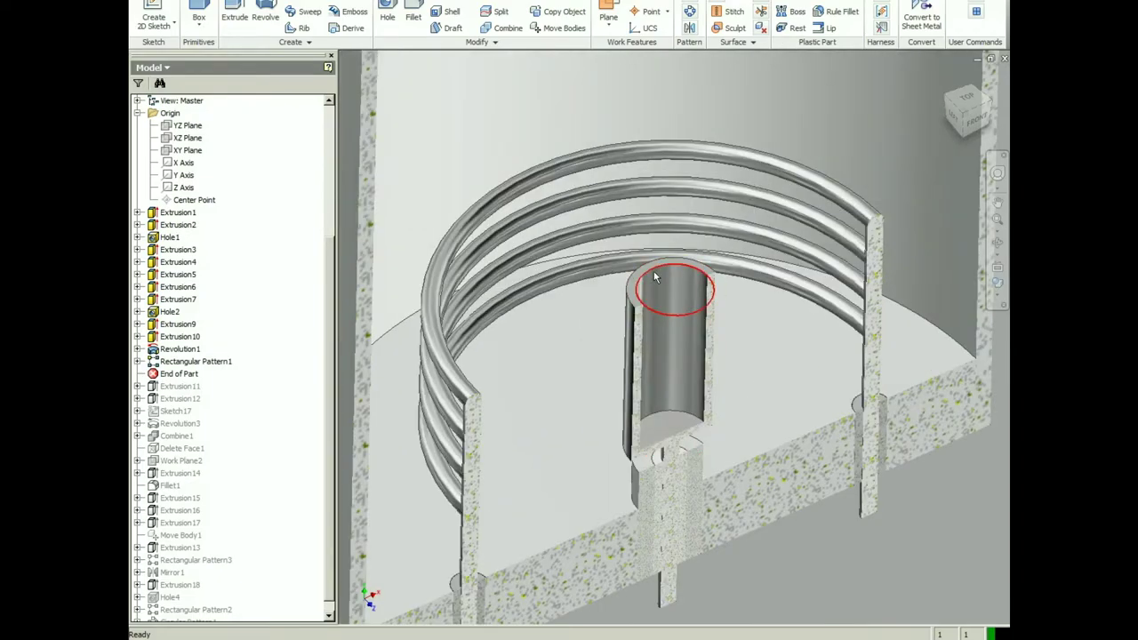
pyautogui.scroll(-2, 636, 292)
pyautogui.click(635, 291)
pyautogui.scroll(1, 636, 293)
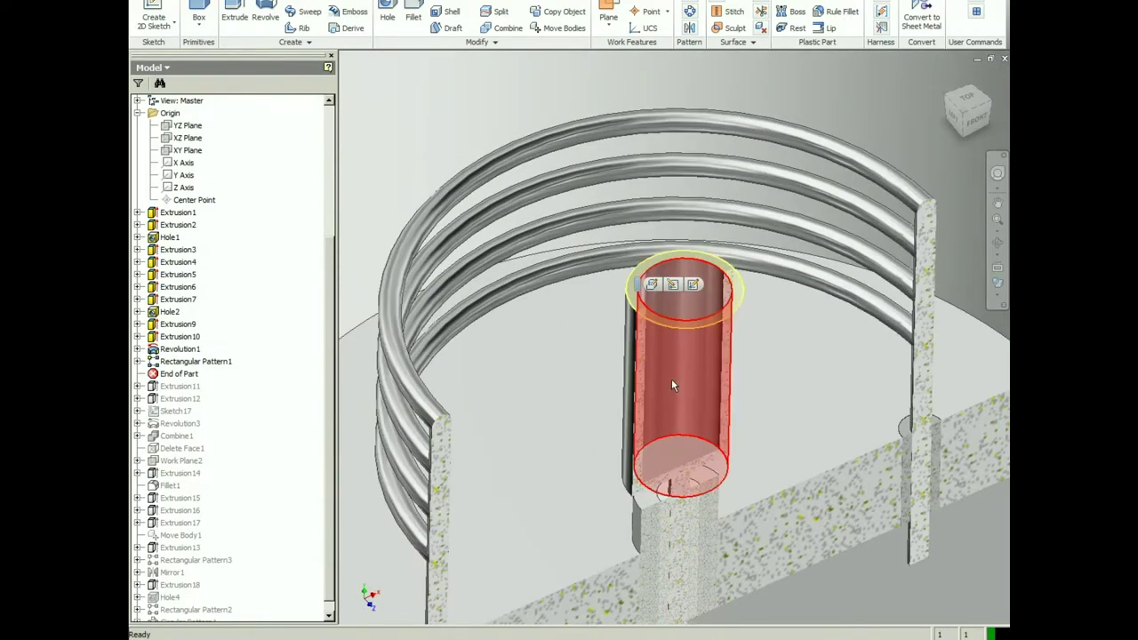
pyautogui.scroll(2, 589, 414)
pyautogui.scroll(-1, 632, 409)
pyautogui.moveTo(632, 405); pyautogui.dragTo(594, 292, button='middle')
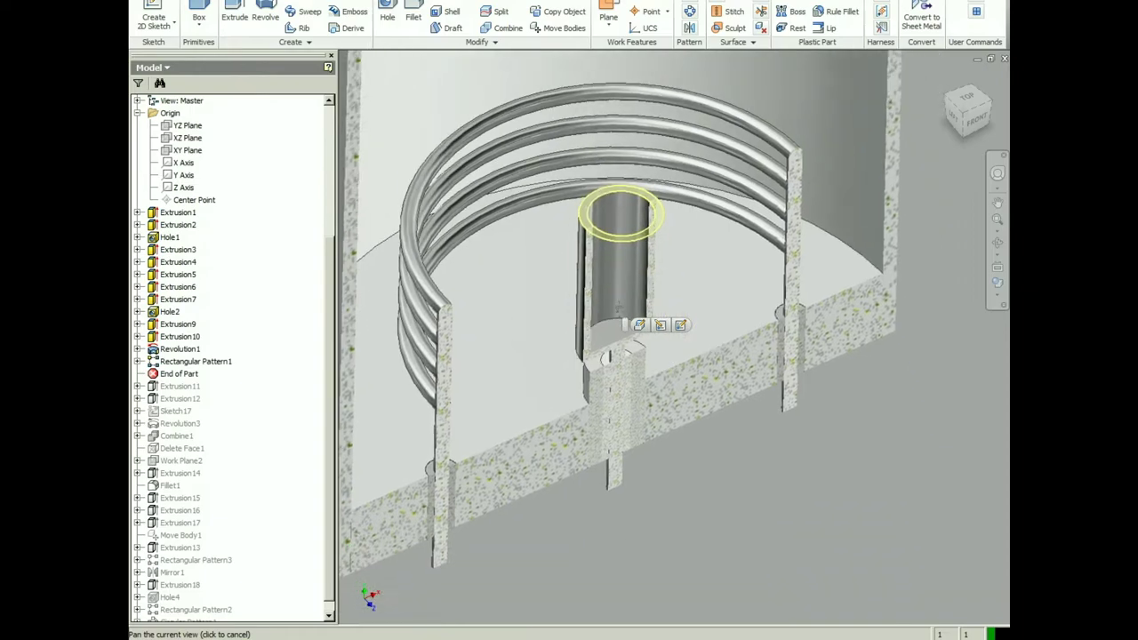
# Step: Move the End of Part marker below Extrusion11 to check Solid9, and onward to below Extrusion12
pyautogui.moveTo(180, 386); pyautogui.dragTo(182, 403)
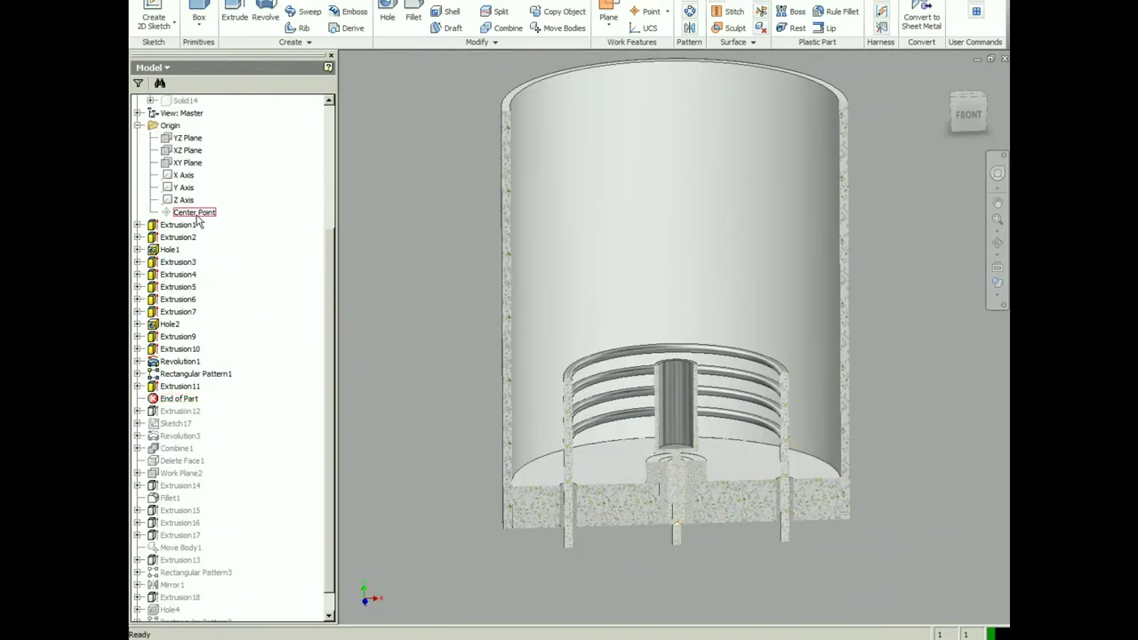
pyautogui.scroll(4, 199, 222)
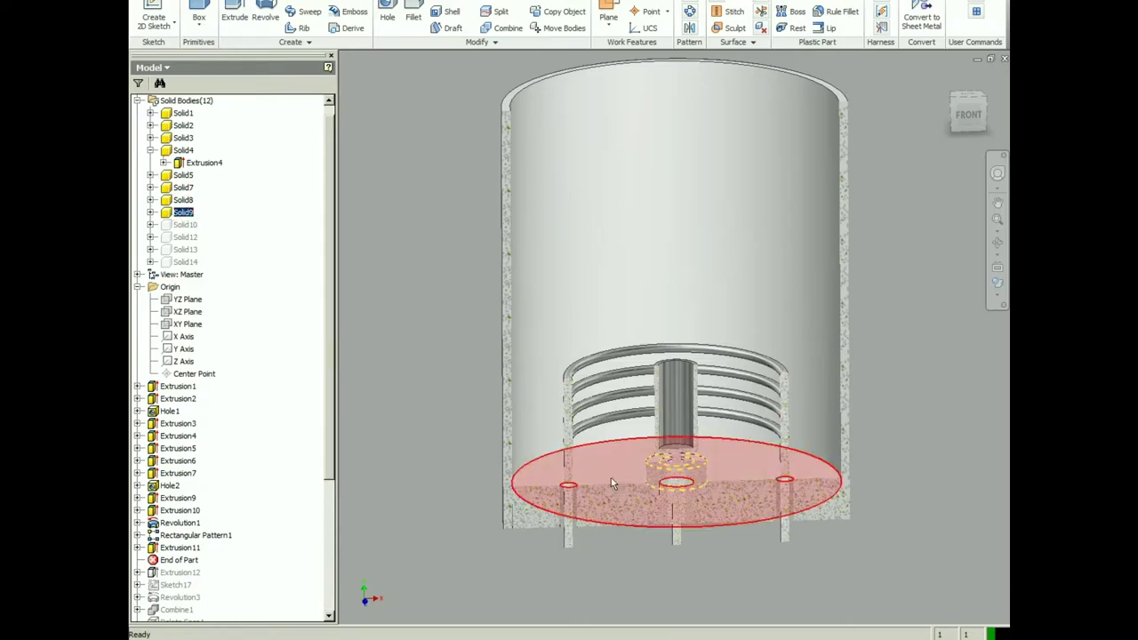
pyautogui.scroll(-2, 737, 494)
pyautogui.moveTo(181, 487); pyautogui.dragTo(182, 507)
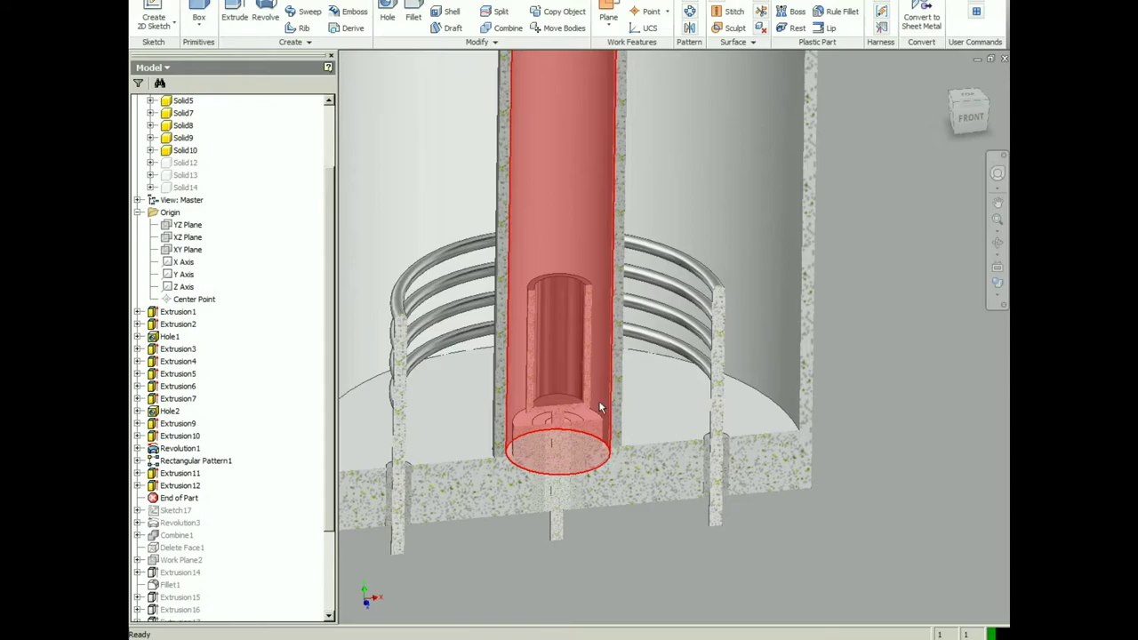
pyautogui.click(956, 94)
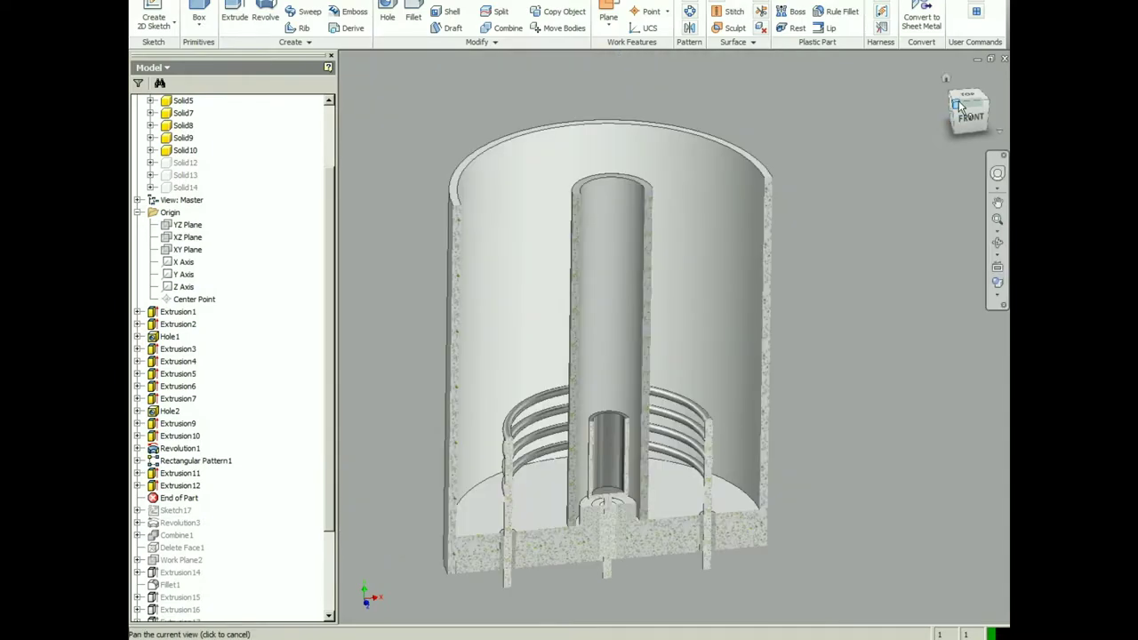
# Step: Move the End of Part marker past Sketch17 to below Revolution3 and select the slanted side tube
pyautogui.moveTo(179, 498); pyautogui.dragTo(178, 516)
pyautogui.moveTo(181, 417); pyautogui.dragTo(179, 428)
pyautogui.click(957, 119)
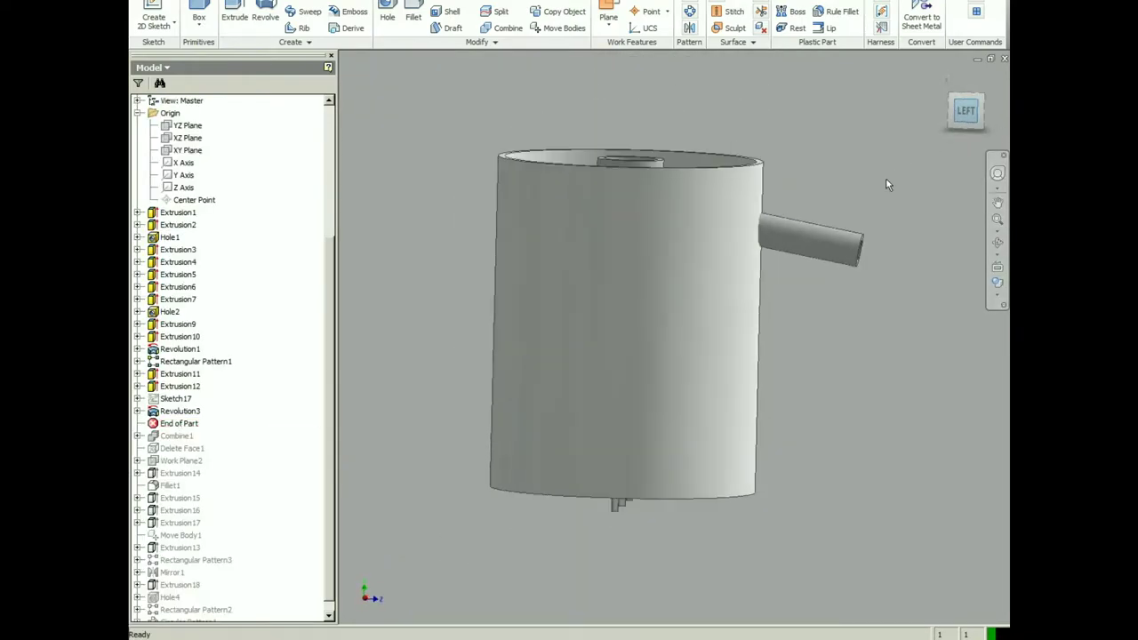
pyautogui.click(800, 238)
pyautogui.press('F6')
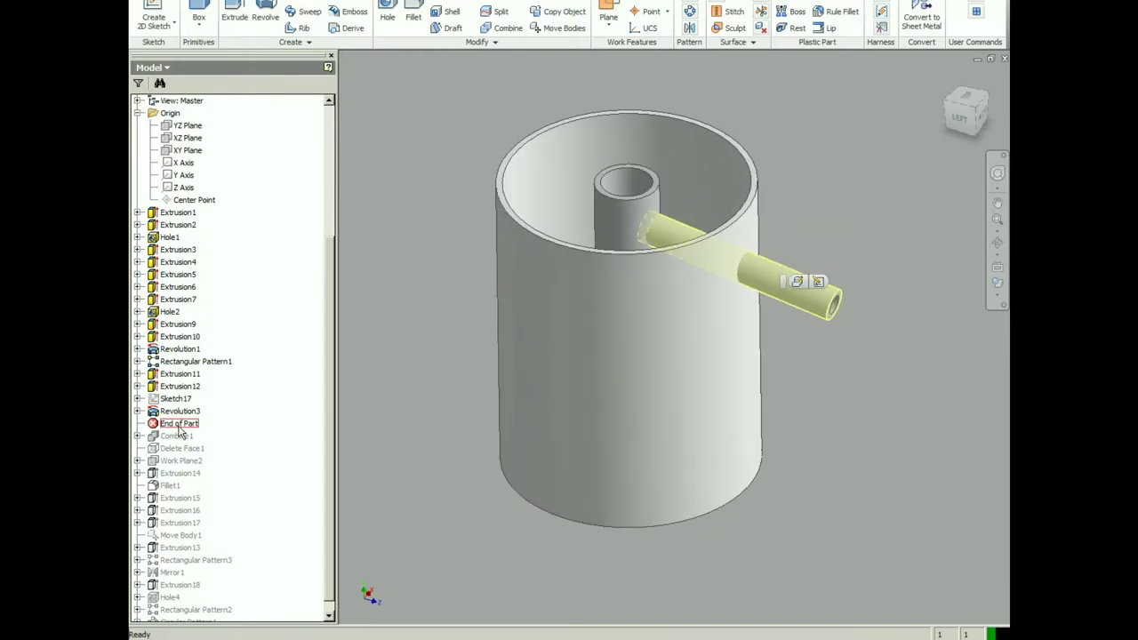
# Step: Move the End of Part marker past Combine1 and orbit the cell to inspect the side tube's junction with the central tube
pyautogui.moveTo(178, 424); pyautogui.dragTo(181, 438)
pyautogui.moveTo(180, 449); pyautogui.dragTo(180, 486)
pyautogui.scroll(-3, 764, 284)
pyautogui.press('F4')
pyautogui.moveTo(685, 292); pyautogui.dragTo(662, 306)
pyautogui.moveTo(569, 356); pyautogui.dragTo(480, 264)
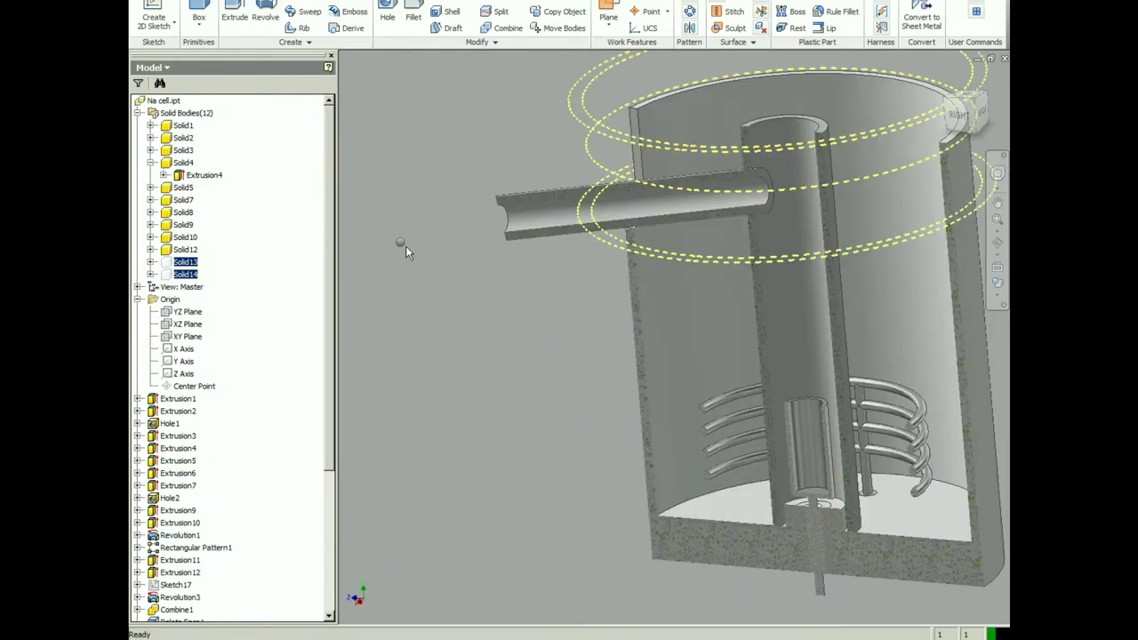
# Step: Move the End of Part marker below Extrusion13 and pick out the curved slot in the central tube's lower wall
pyautogui.moveTo(401, 246); pyautogui.dragTo(689, 213)
pyautogui.scroll(1, 614, 302)
pyautogui.press('Escape')
pyautogui.scroll(-2, 280, 553)
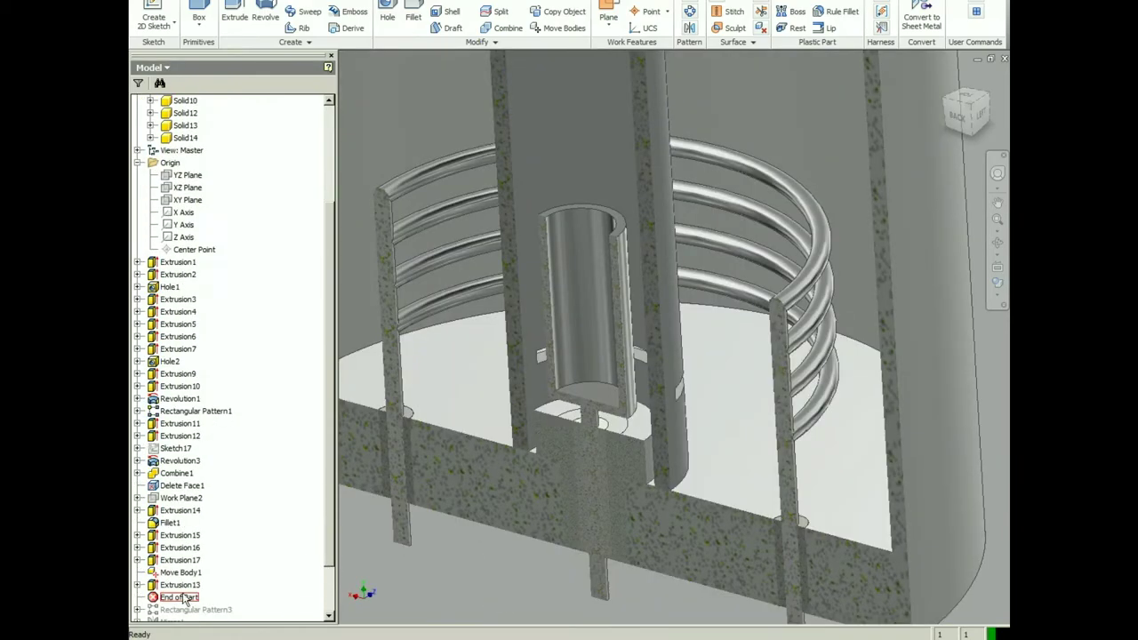
pyautogui.scroll(-4, 690, 360)
pyautogui.click(686, 397)
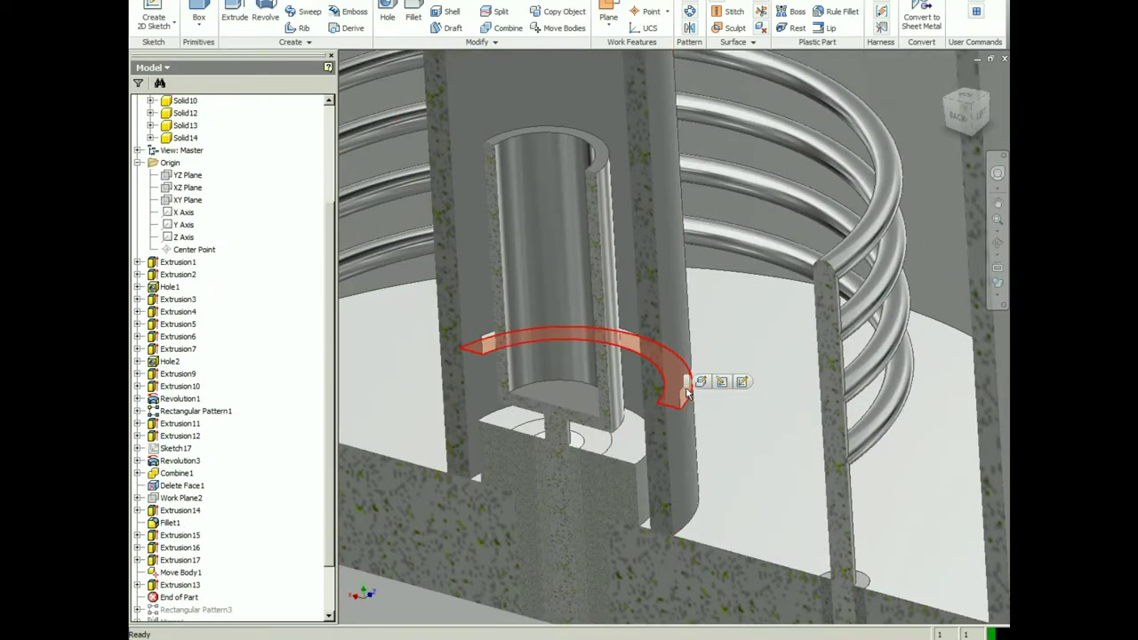
# Step: Select Extrusion13 in the feature tree and examine the slot it cuts beside the central cup
pyautogui.click(176, 586)
pyautogui.keyDown('shift'); pyautogui.moveTo(545, 392); pyautogui.dragTo(567, 351, button='middle'); pyautogui.keyUp('shift')
pyautogui.scroll(-2, 213, 569)
pyautogui.click(170, 586)
pyautogui.keyDown('shift'); pyautogui.click(169, 608); pyautogui.keyUp('shift')
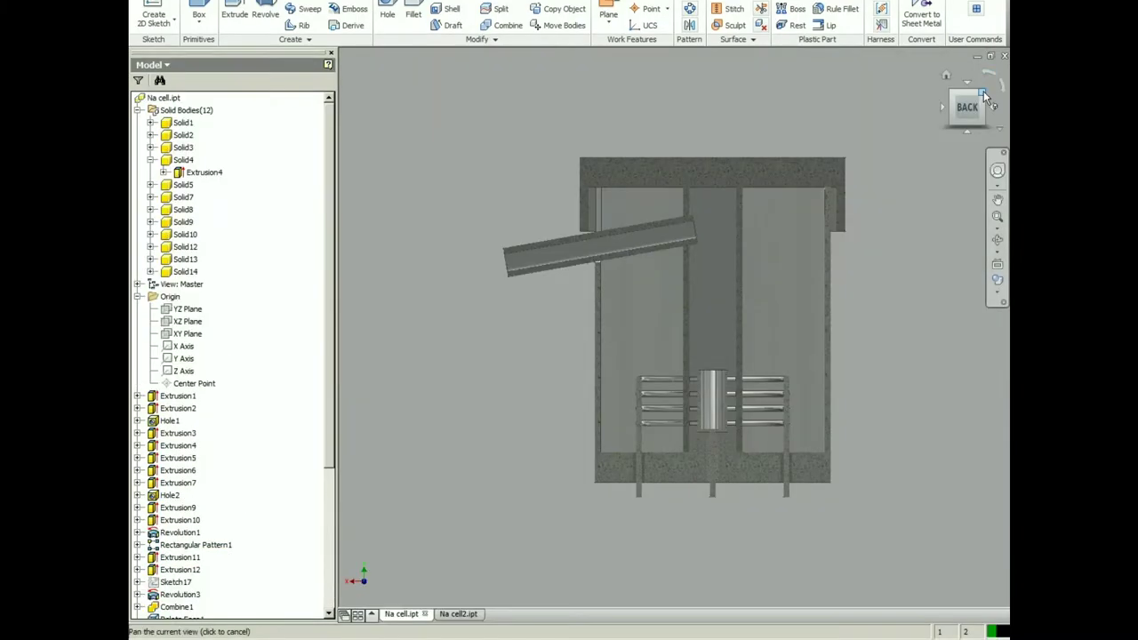
# Step: View the complete sliced cell from a corner, switch to the Na cell2.ipt part and turn it to show its section
pyautogui.click(982, 92)
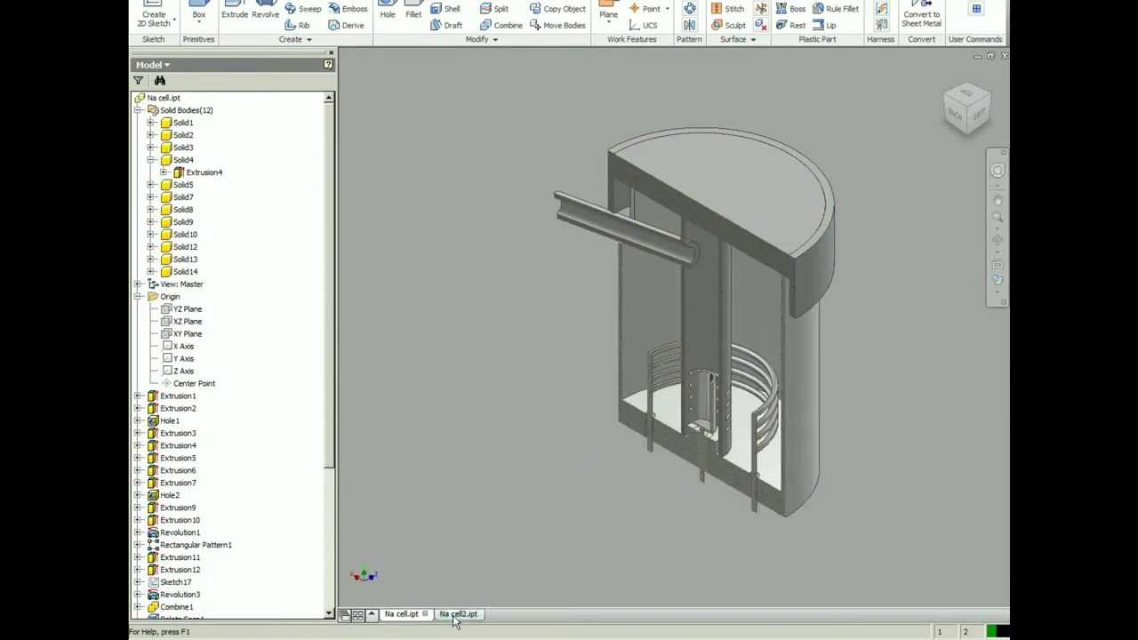
pyautogui.moveTo(456, 619)
pyautogui.click(459, 615)
pyautogui.moveTo(759, 464); pyautogui.dragTo(667, 467, button='middle')
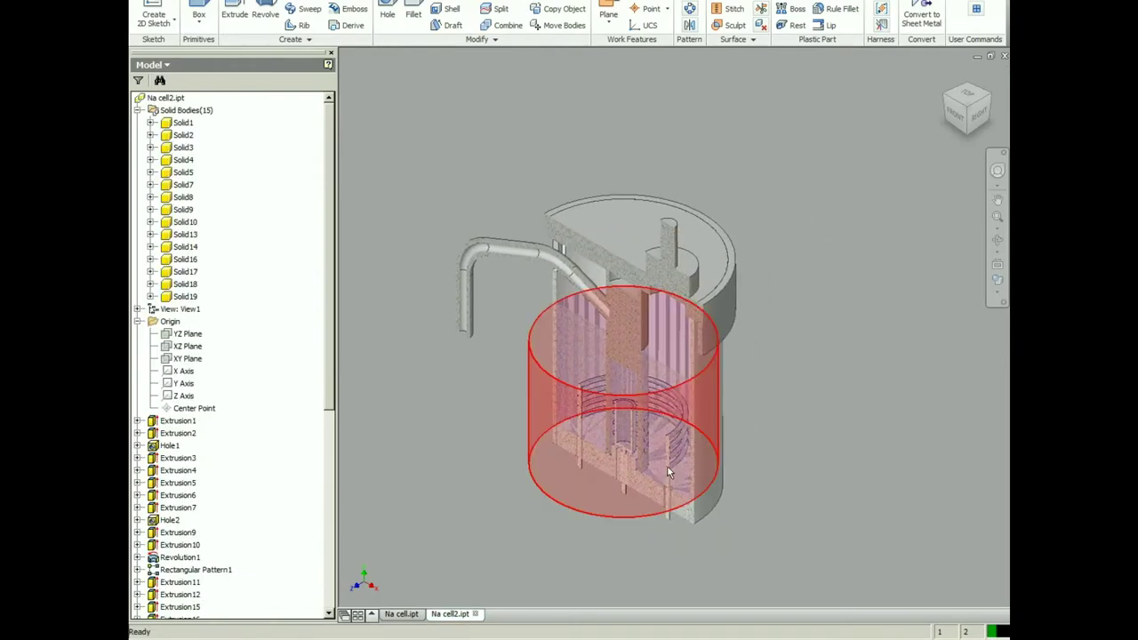
pyautogui.scroll(-2, 665, 467)
pyautogui.press('F4')
pyautogui.moveTo(667, 397); pyautogui.dragTo(738, 384)
pyautogui.press('Escape')
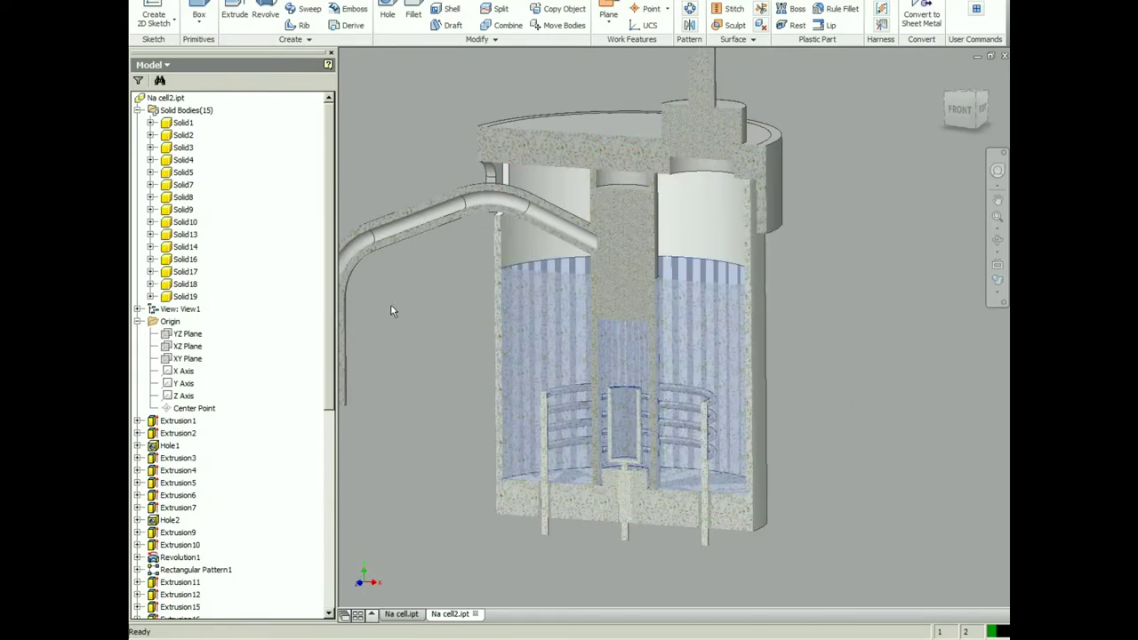
# Step: Select the fill bodies Solid18 and Solid19 inside the cell and hide them
pyautogui.rightClick(393, 301)
pyautogui.click(433, 322)
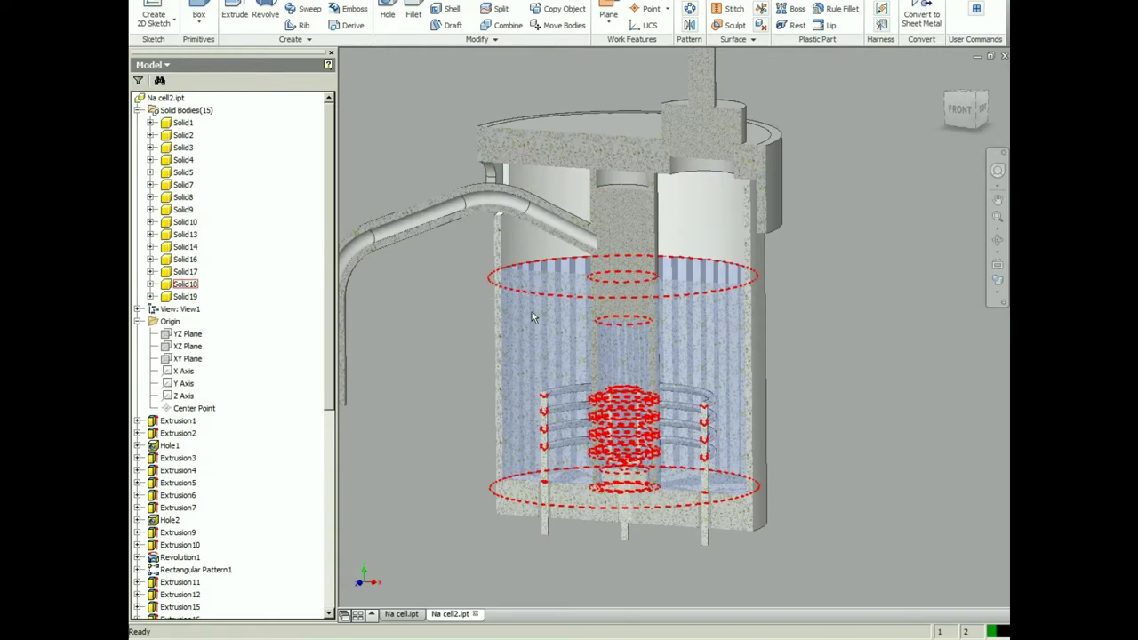
pyautogui.click(532, 311)
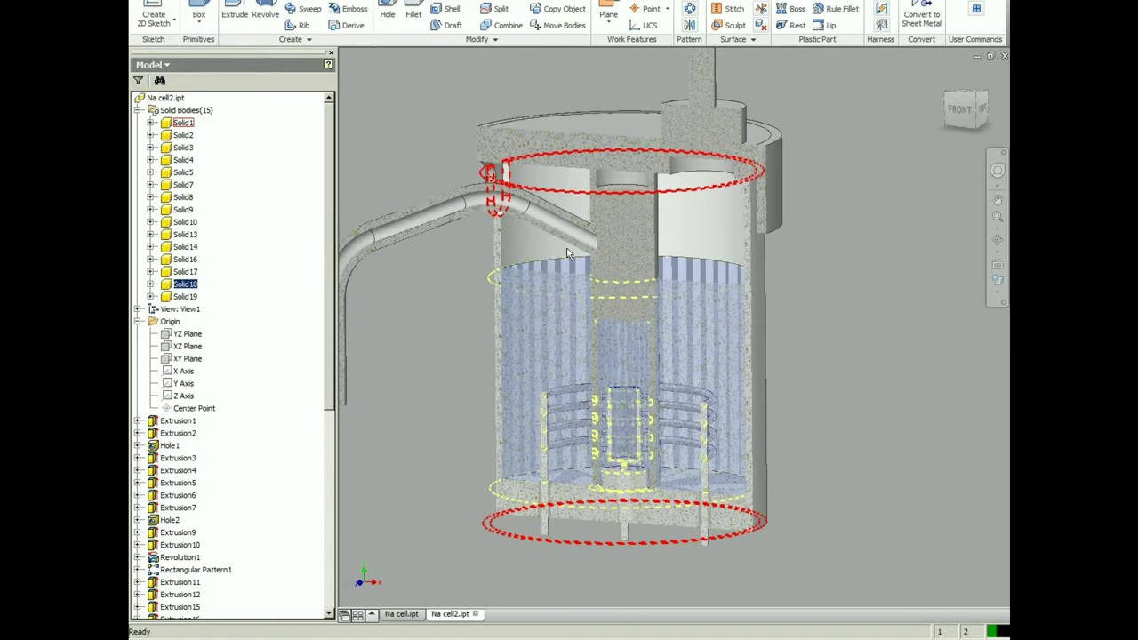
pyautogui.click(622, 201)
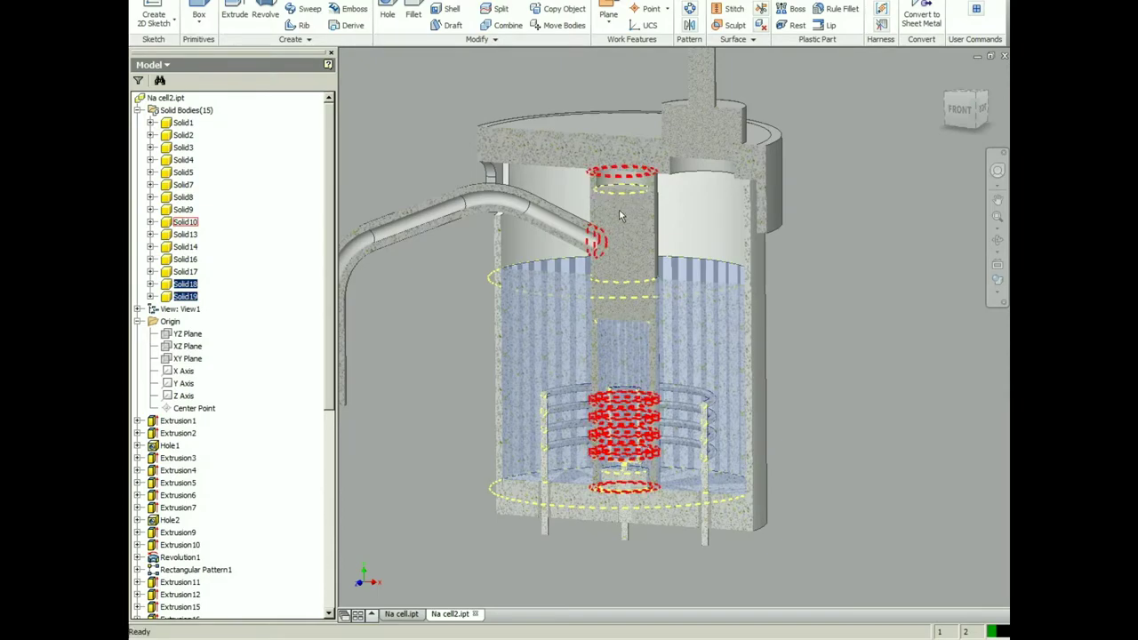
pyautogui.rightClick(438, 151)
pyautogui.click(435, 256)
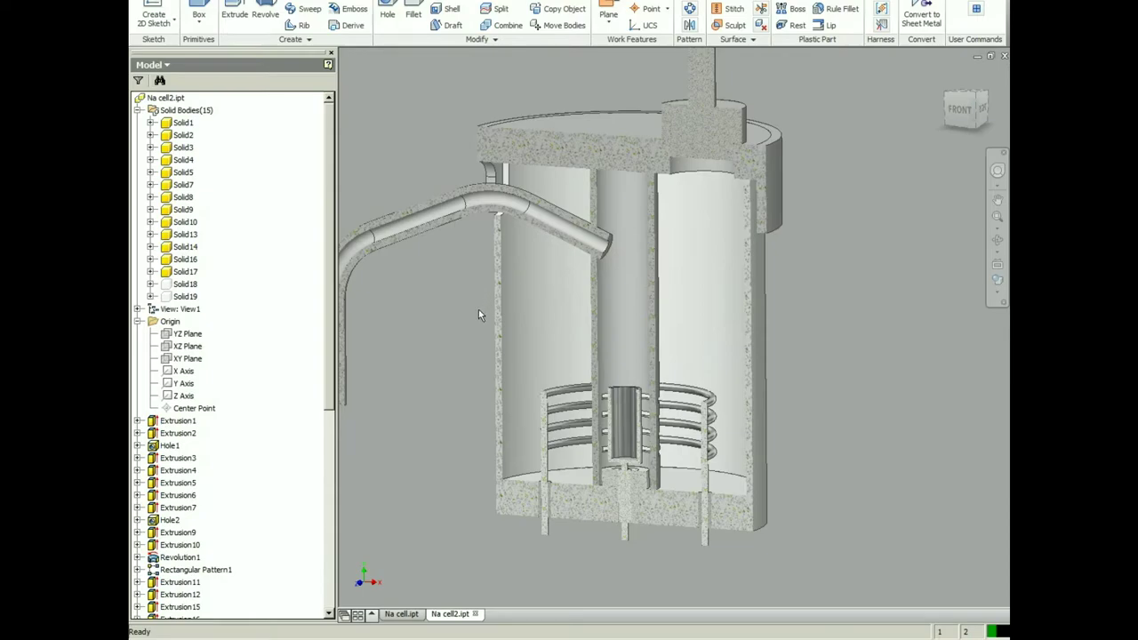
# Step: Face the front of the sliced Na cell2 model and make the hidden Solid18 fill body visible again
pyautogui.moveTo(667, 216); pyautogui.dragTo(709, 251, button='middle')
pyautogui.click(960, 109)
pyautogui.click(185, 285)
pyautogui.rightClick(393, 211)
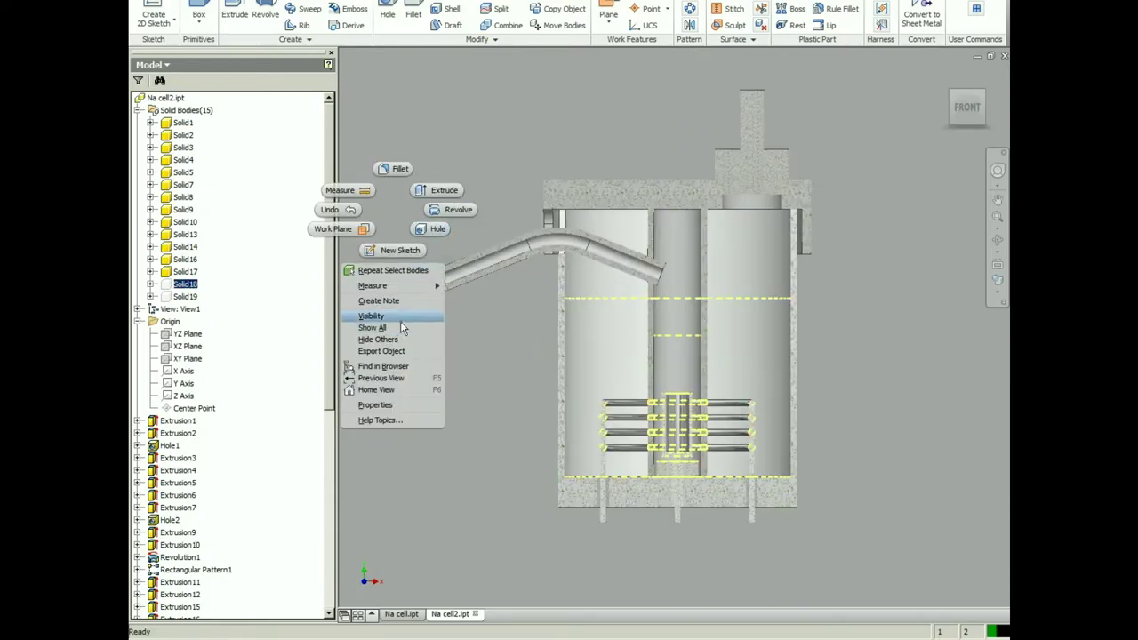
pyautogui.click(400, 327)
# Step: Hide the bodies from Solid1 through Solid17 and turn the model to examine the Solid18 fill on its own
pyautogui.click(186, 272)
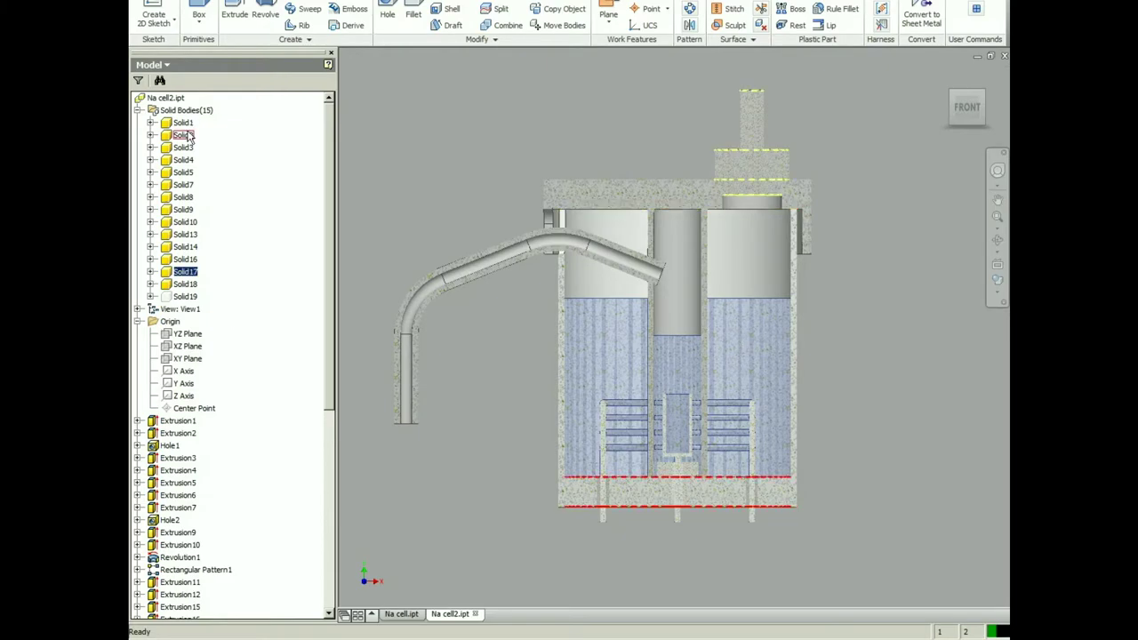
pyautogui.keyDown('shift'); pyautogui.click(187, 123); pyautogui.keyUp('shift')
pyautogui.rightClick(396, 153)
pyautogui.click(369, 259)
pyautogui.press('F4')
pyautogui.moveTo(735, 272); pyautogui.dragTo(854, 298)
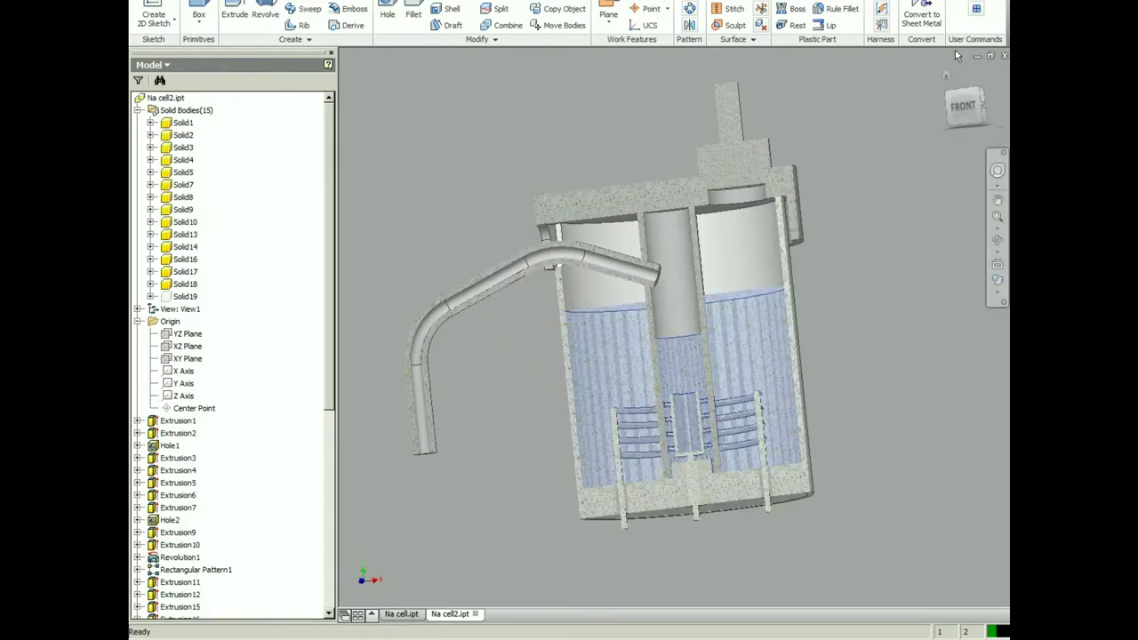
pyautogui.click(967, 106)
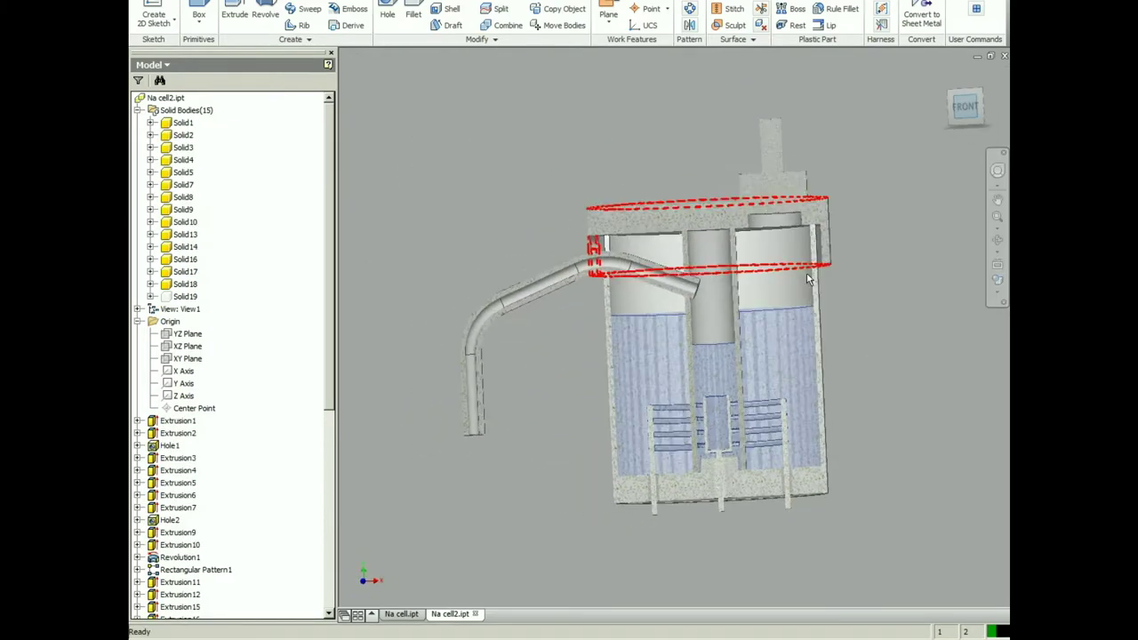
# Step: Make the hidden Solid19 fill body in the central tube visible again and clear the selection
pyautogui.click(715, 351)
pyautogui.rightClick(349, 210)
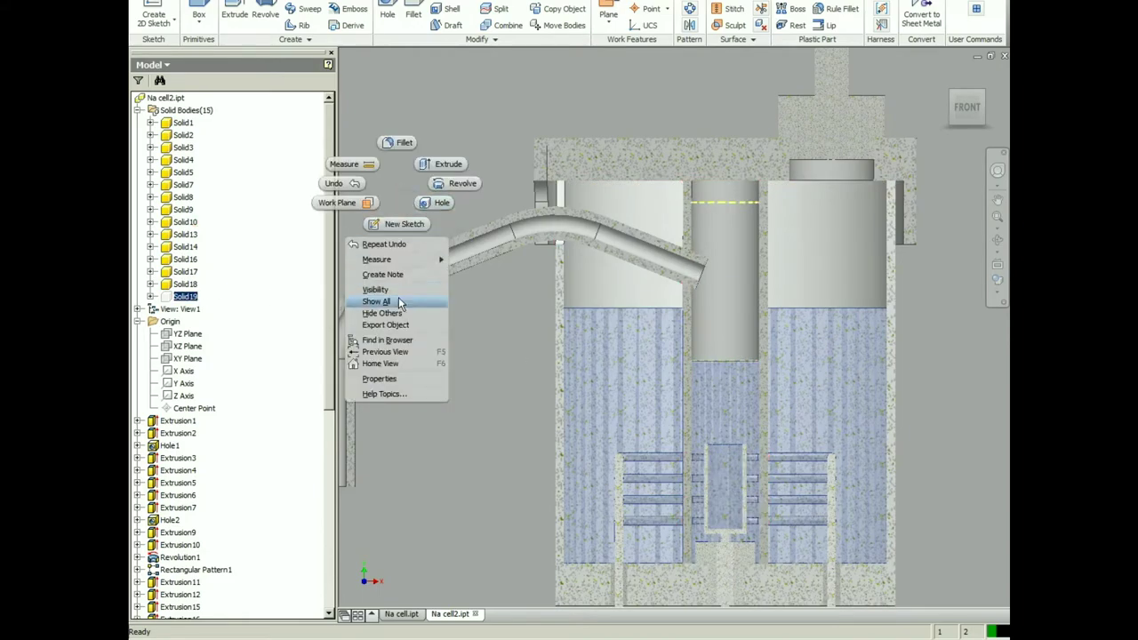
pyautogui.click(398, 297)
pyautogui.click(183, 296)
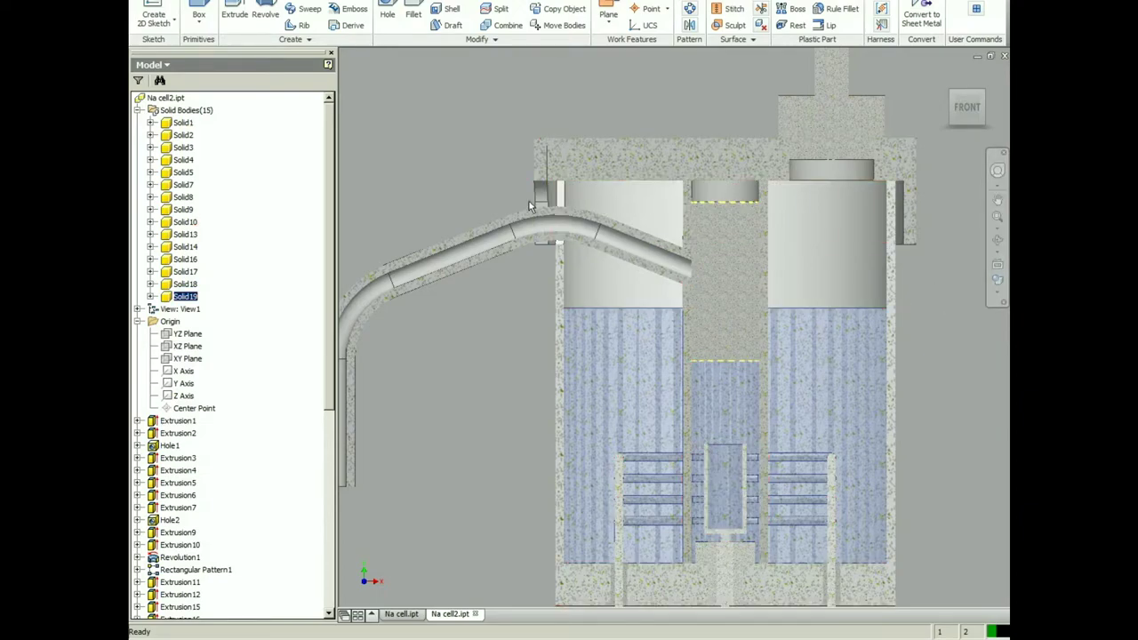
pyautogui.click(500, 202)
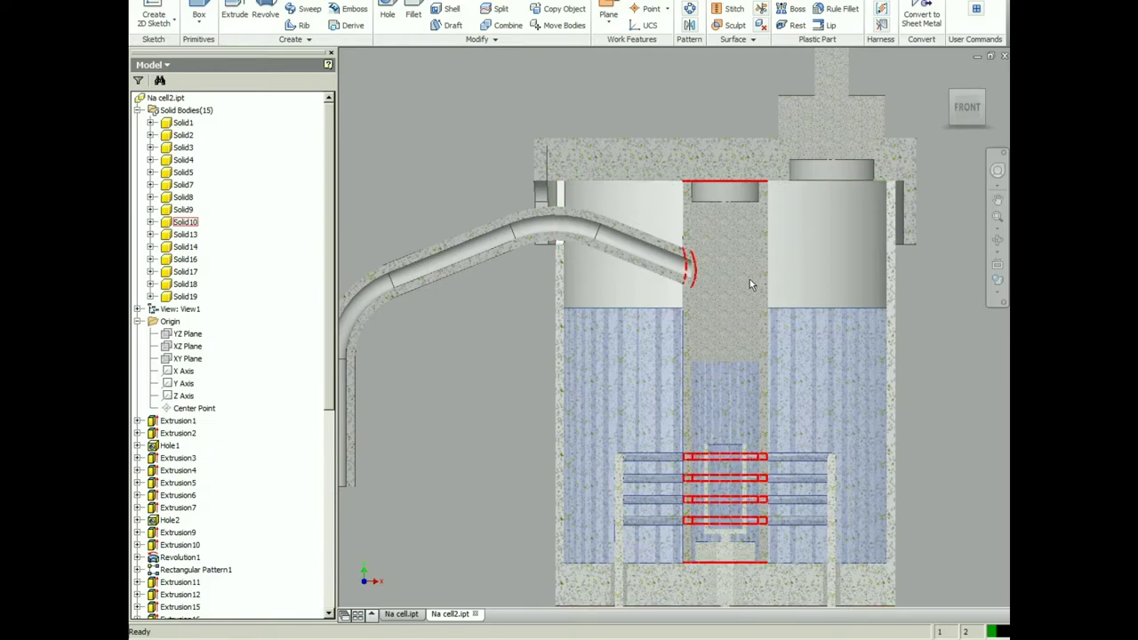
# Step: Examine the gap between the Solid19 fill and the lid at the central tube's upper end from an angle and the front
pyautogui.moveTo(966, 112); pyautogui.dragTo(949, 154)
pyautogui.click(959, 121)
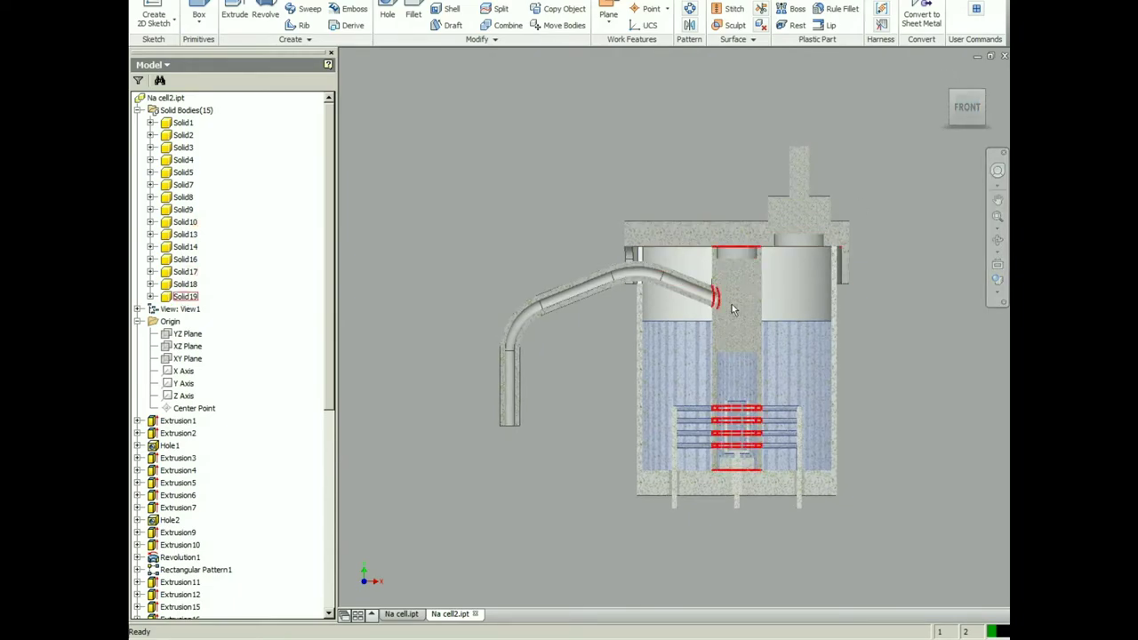
pyautogui.scroll(3, 839, 294)
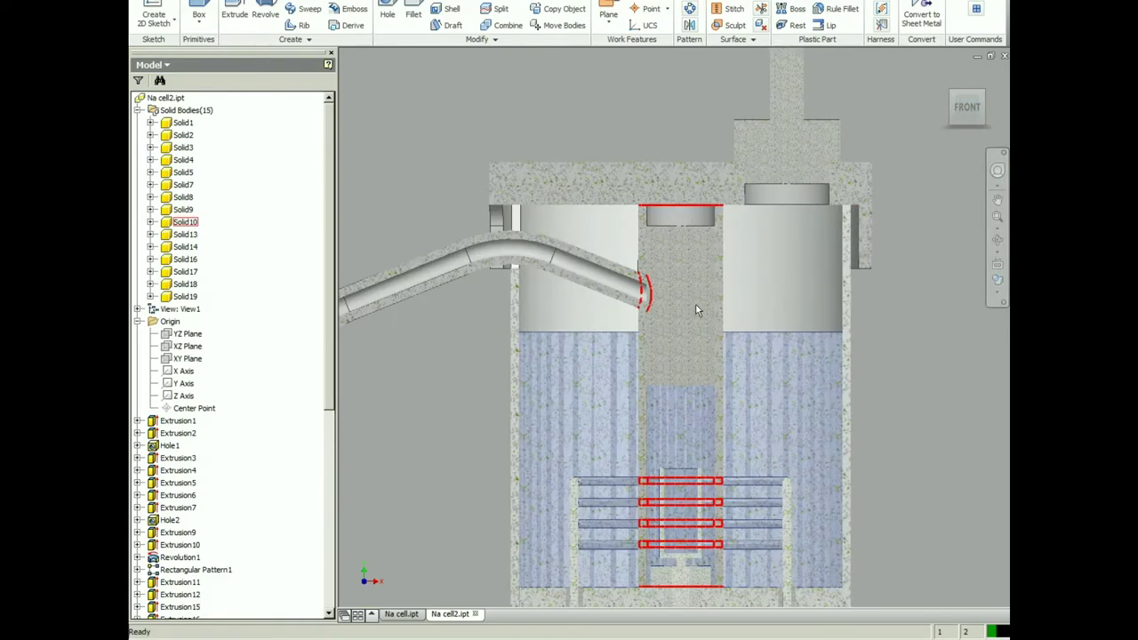
pyautogui.keyDown('shift'); pyautogui.moveTo(712, 263); pyautogui.dragTo(761, 277, button='middle'); pyautogui.keyUp('shift')
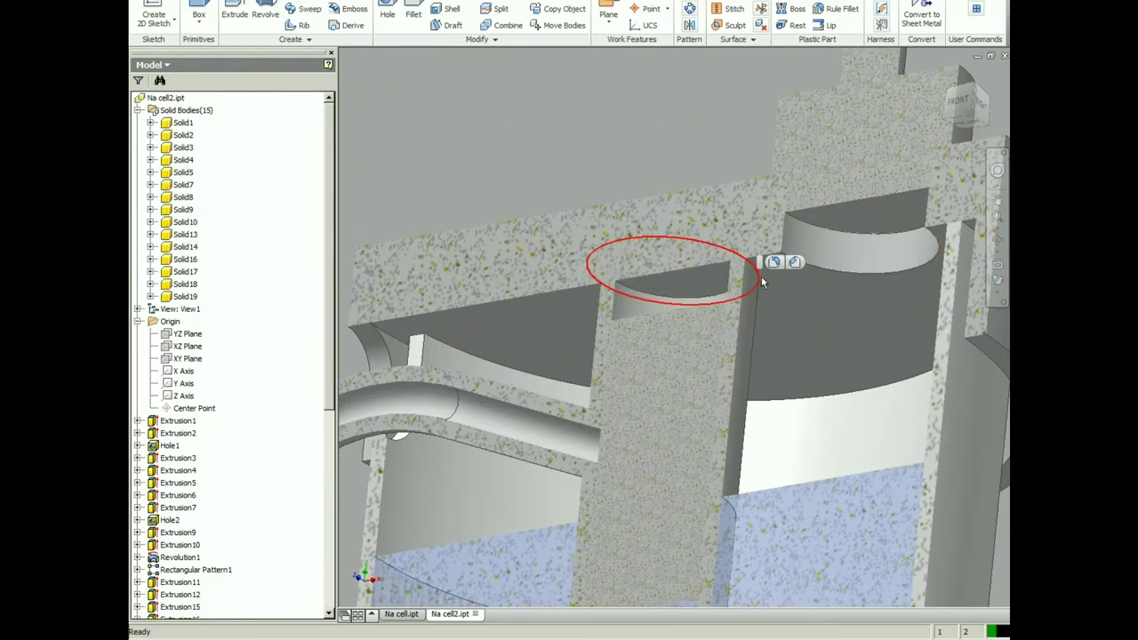
pyautogui.moveTo(621, 264); pyautogui.dragTo(802, 212, button='middle')
pyautogui.scroll(-2, 704, 216)
pyautogui.click(960, 106)
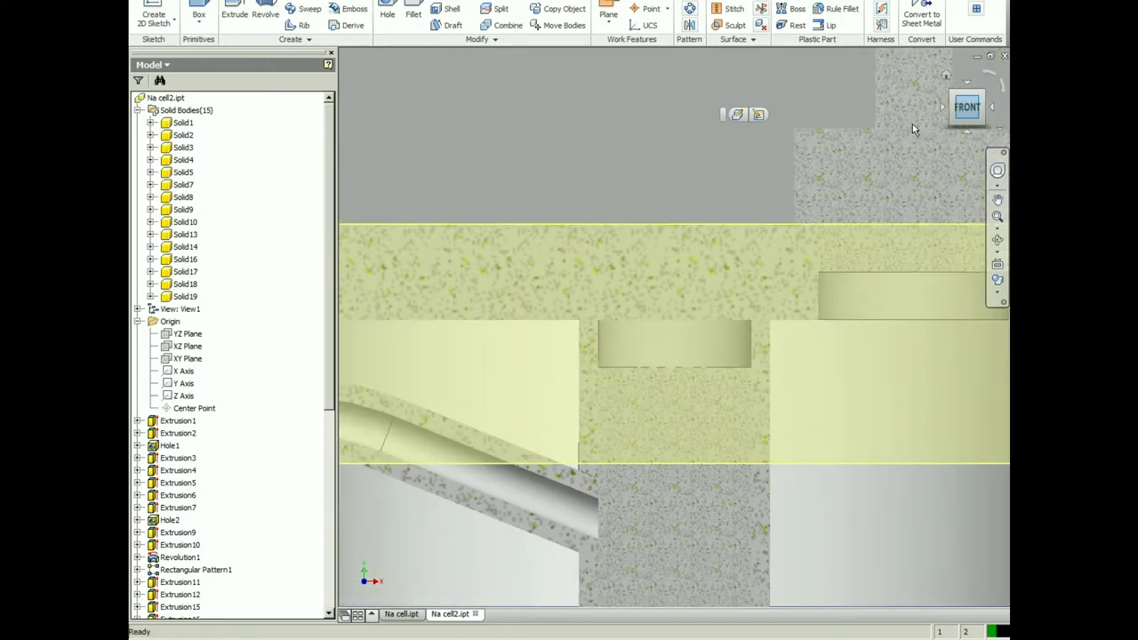
# Step: In Na cell3.ipt, pick out the Out blocked sens, seal and temp probe bodies and inspect the probe beneath the cell
pyautogui.click(195, 309)
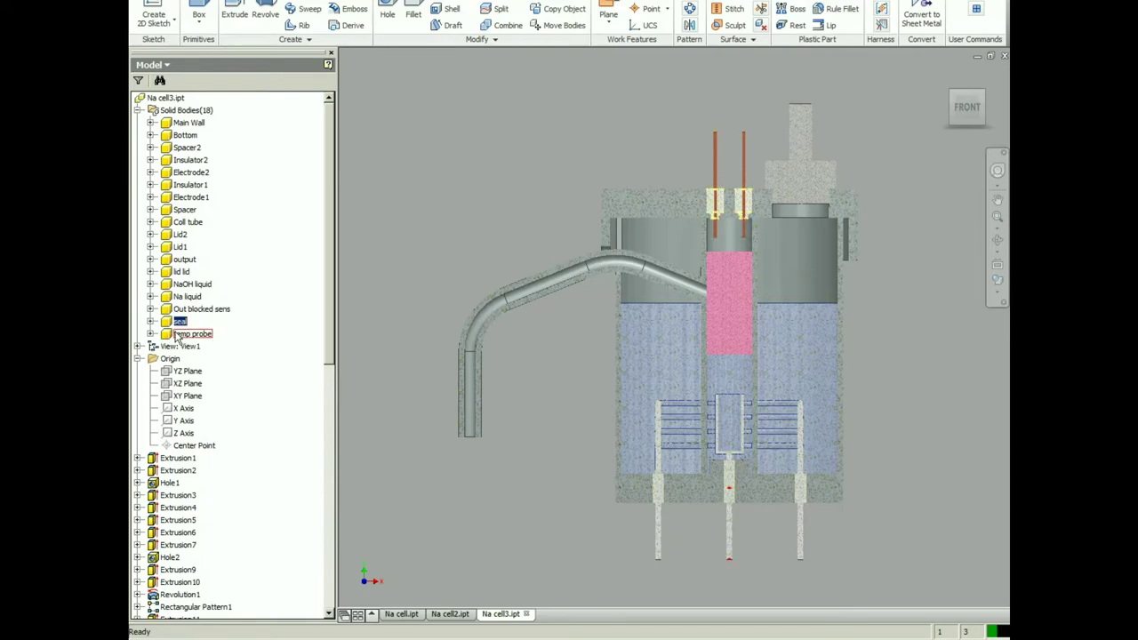
pyautogui.doubleClick(173, 336)
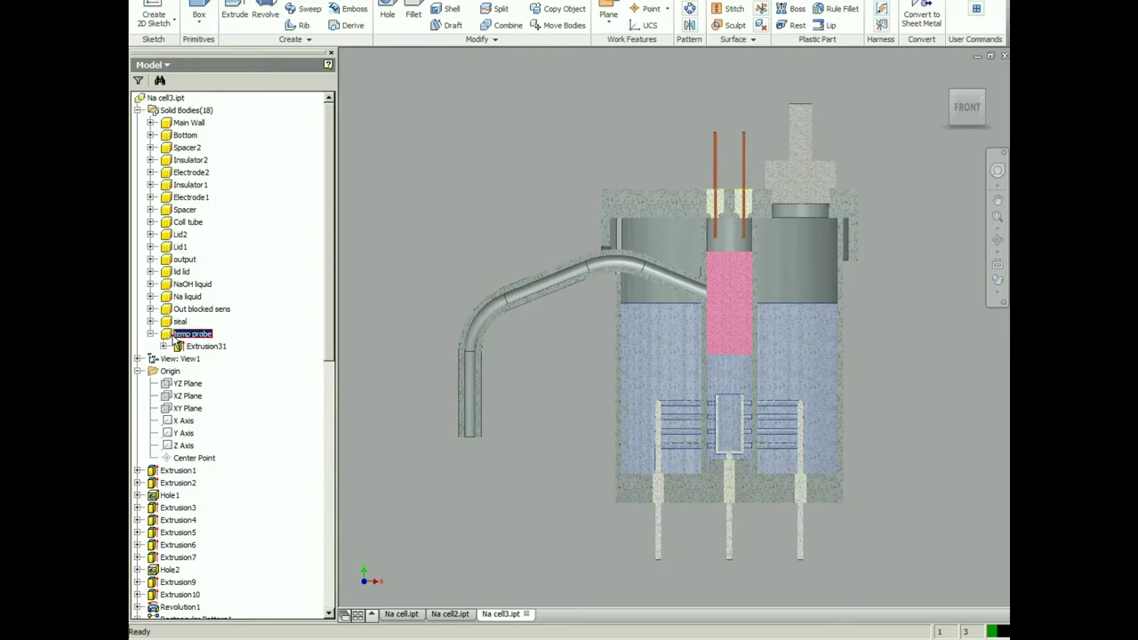
pyautogui.moveTo(606, 330); pyautogui.dragTo(484, 326, button='middle')
pyautogui.keyDown('shift'); pyautogui.moveTo(684, 322); pyautogui.dragTo(665, 269, button='middle'); pyautogui.keyUp('shift')
pyautogui.moveTo(664, 269); pyautogui.dragTo(681, 418)
pyautogui.keyDown('shift'); pyautogui.moveTo(681, 417); pyautogui.dragTo(573, 396, button='middle'); pyautogui.keyUp('shift')
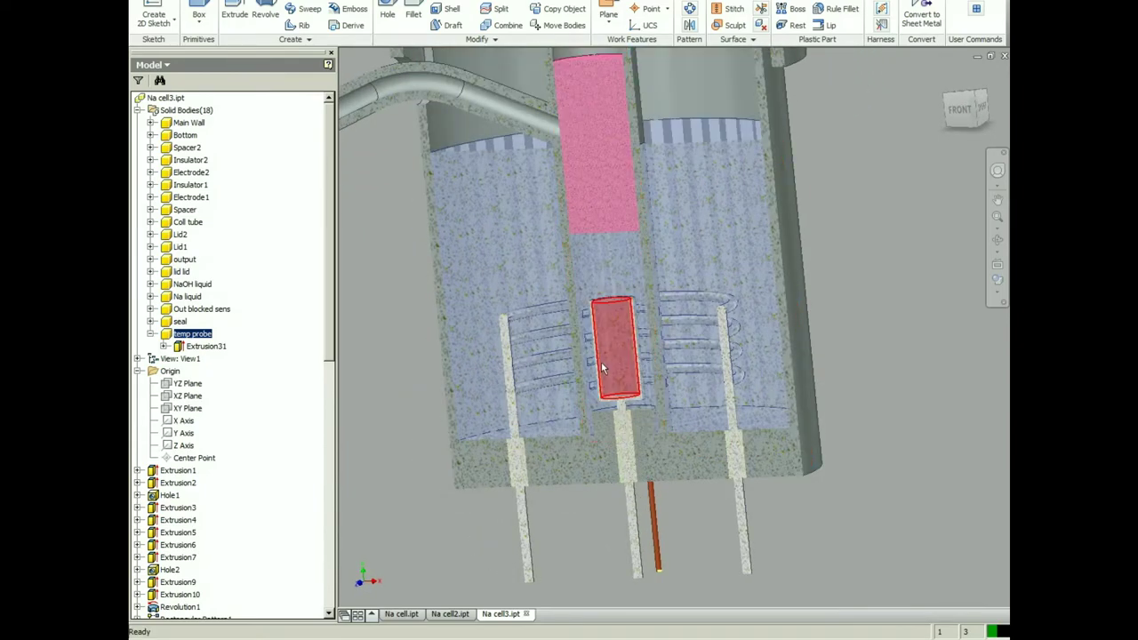
pyautogui.scroll(2, 399, 480)
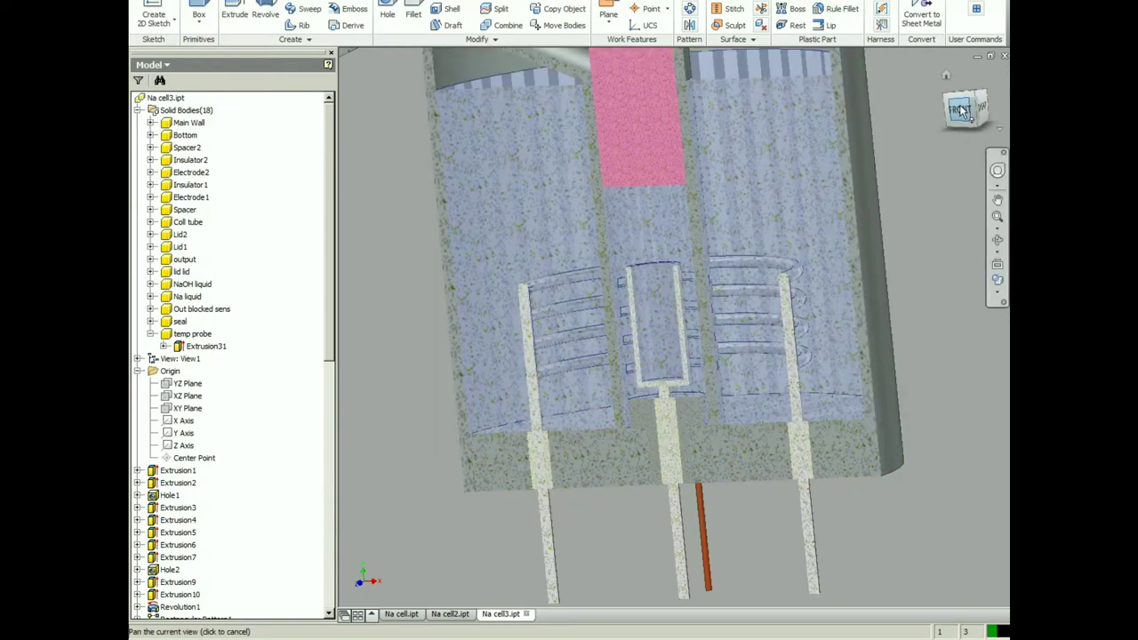
pyautogui.click(960, 110)
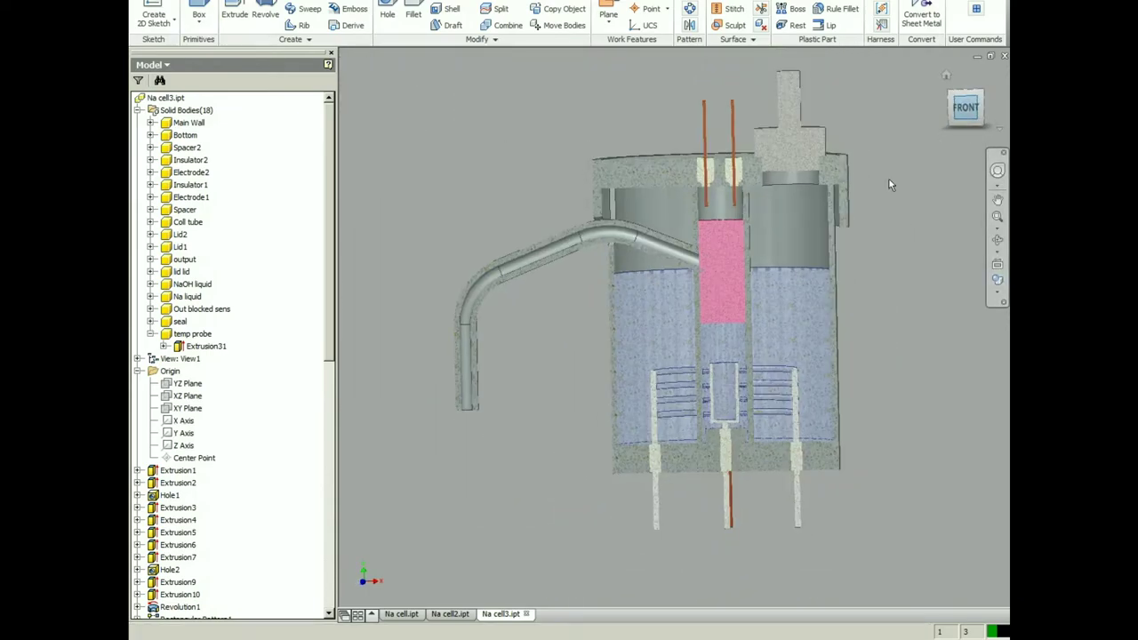
pyautogui.click(150, 334)
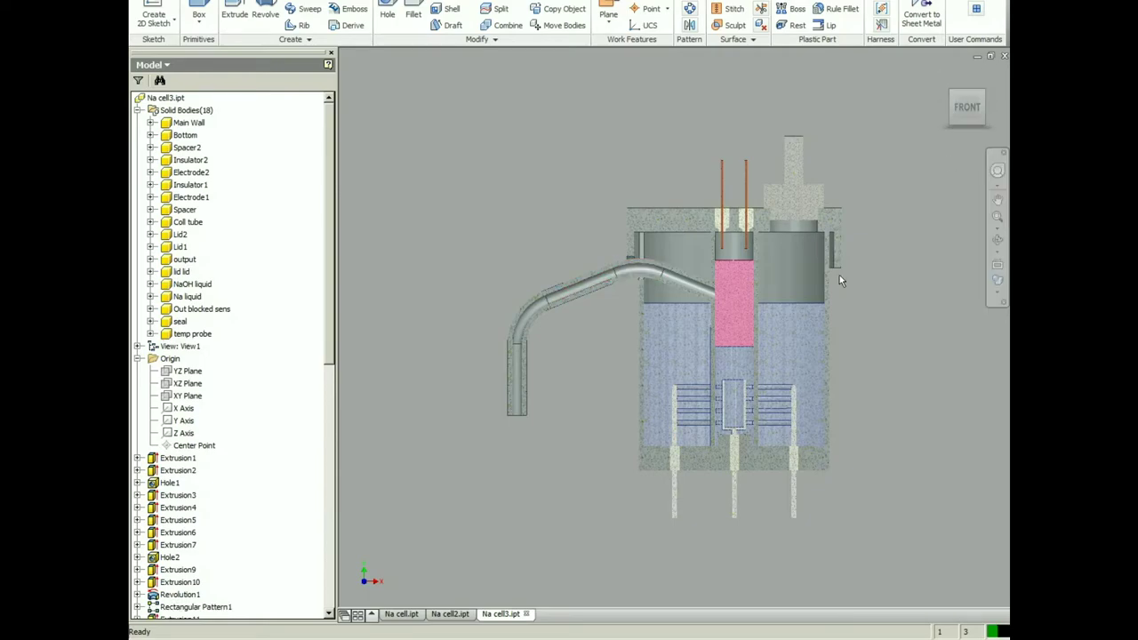
# Step: Lower the dnaoh parameter through 58, 56 and 52 mm to demonstrate the changing liquid levels, and return it to 60 mm
pyautogui.moveTo(812, 282); pyautogui.dragTo(702, 305, button='middle')
pyautogui.scroll(-3, 665, 300)
pyautogui.moveTo(562, 303); pyautogui.dragTo(668, 286, button='middle')
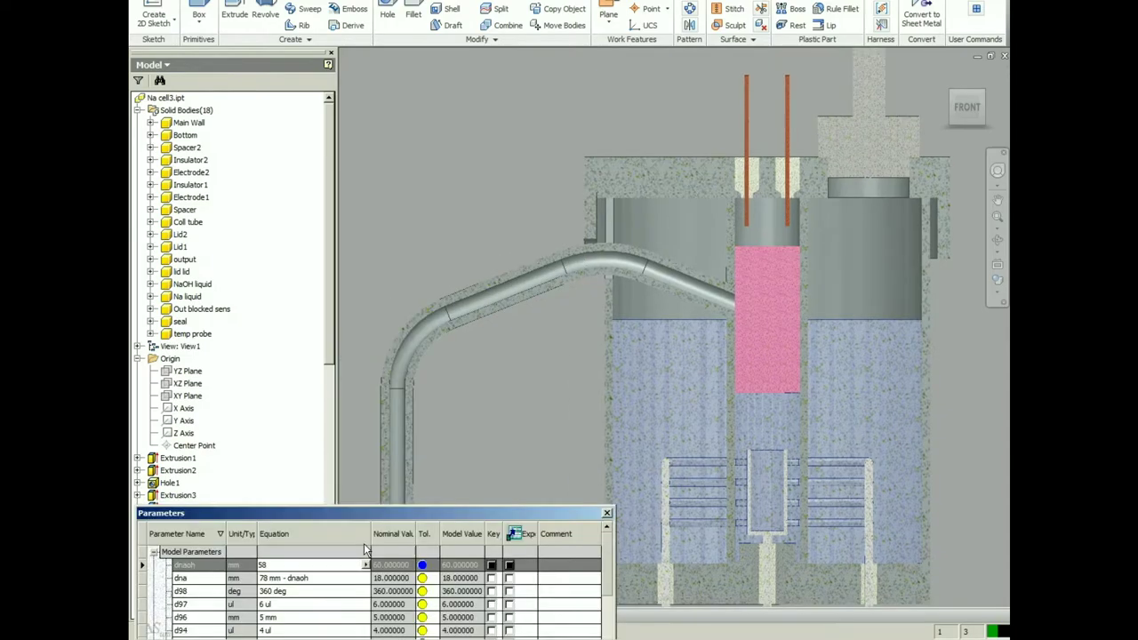
pyautogui.press('Return')
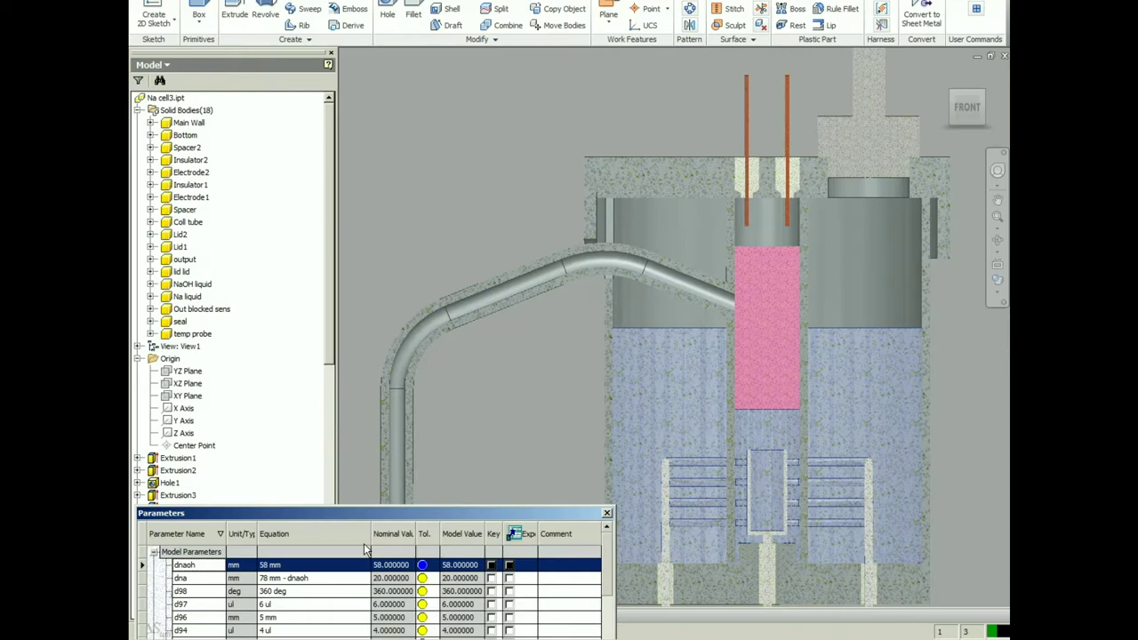
pyautogui.click(332, 563)
pyautogui.write('56')
pyautogui.press('Return')
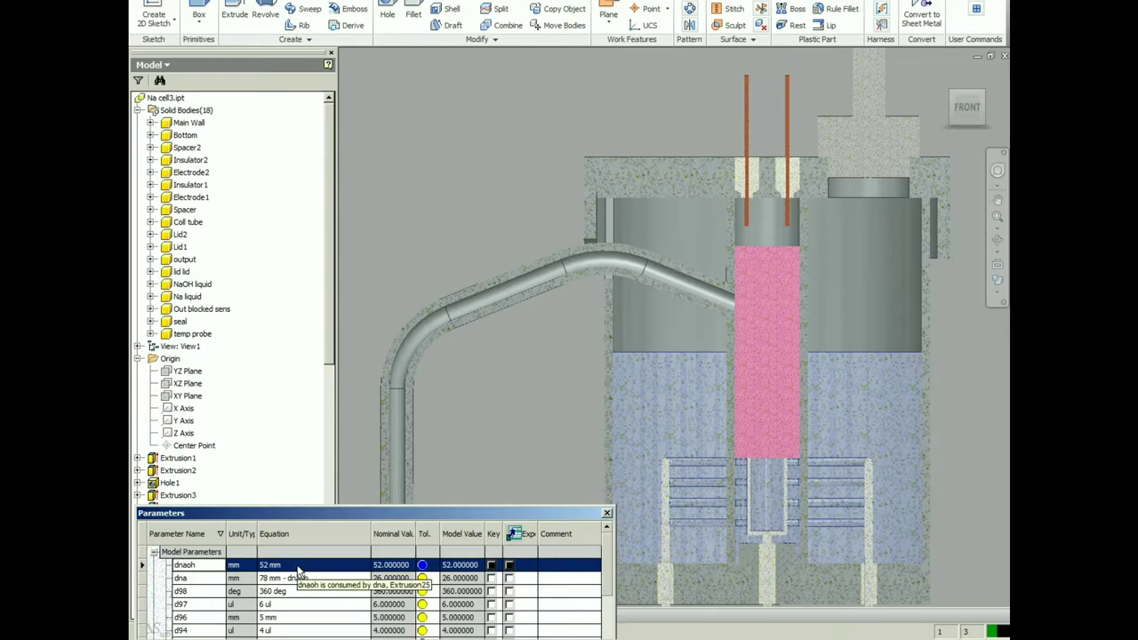
pyautogui.click(330, 565)
pyautogui.write('60')
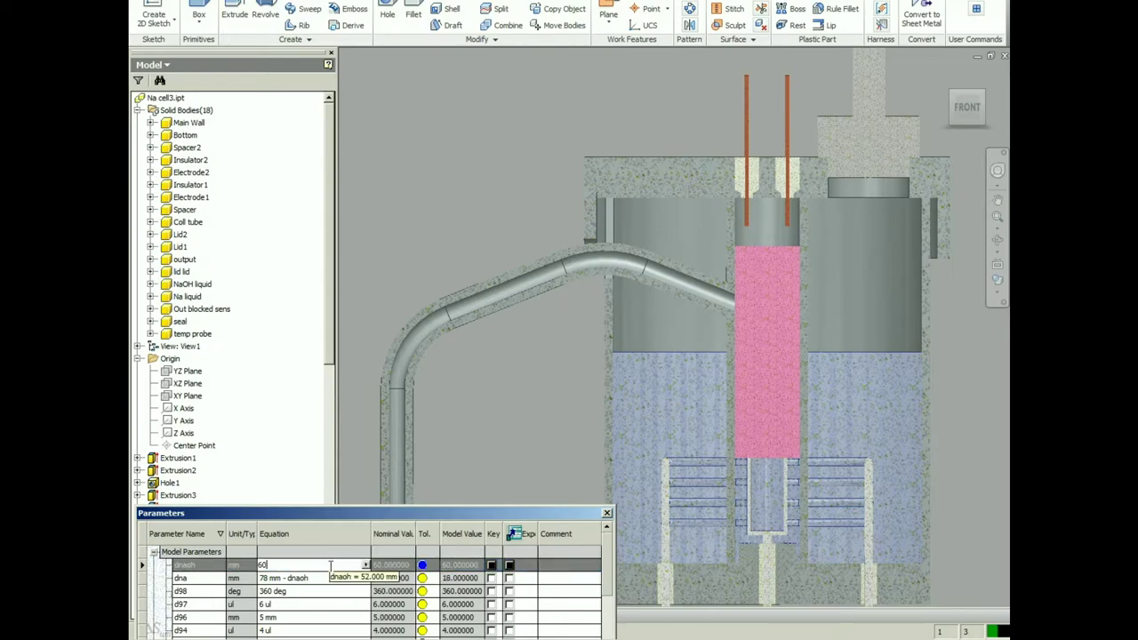
pyautogui.press('Return')
# Step: Raise the dnaoh parameter to 65 mm and on to 68 mm, and finish editing the parameters
pyautogui.click(317, 569)
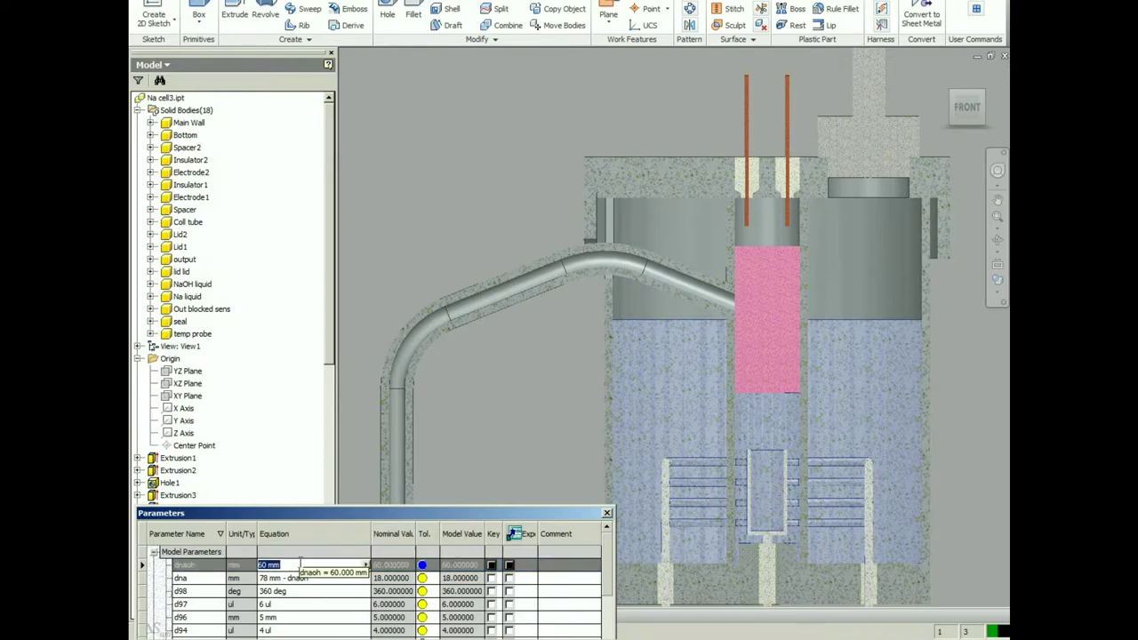
pyautogui.write('65')
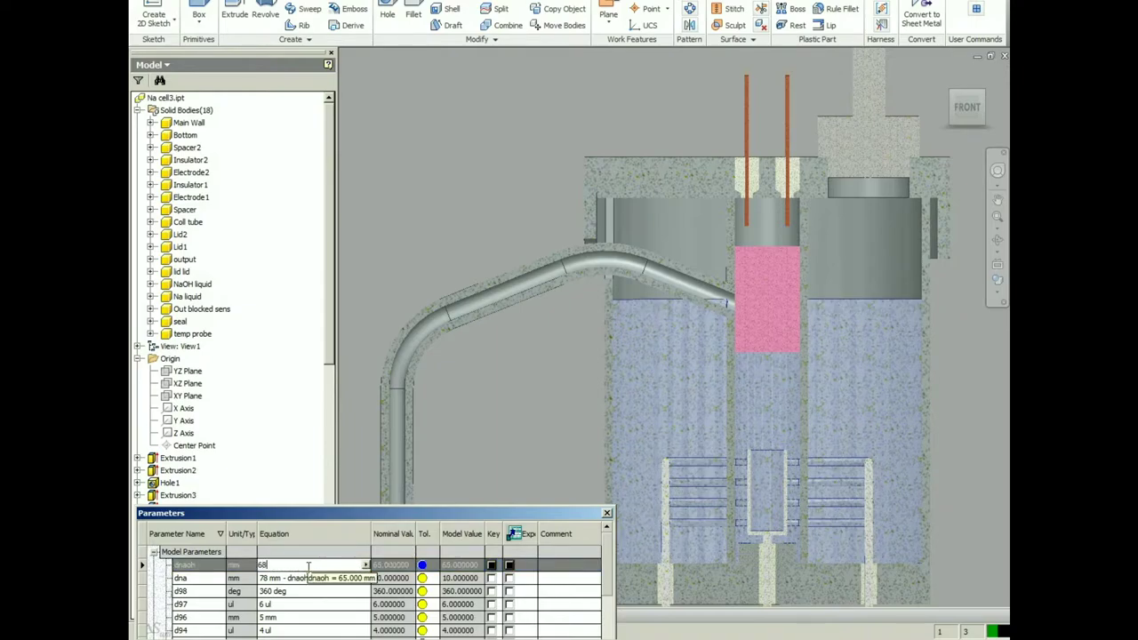
pyautogui.press('Return')
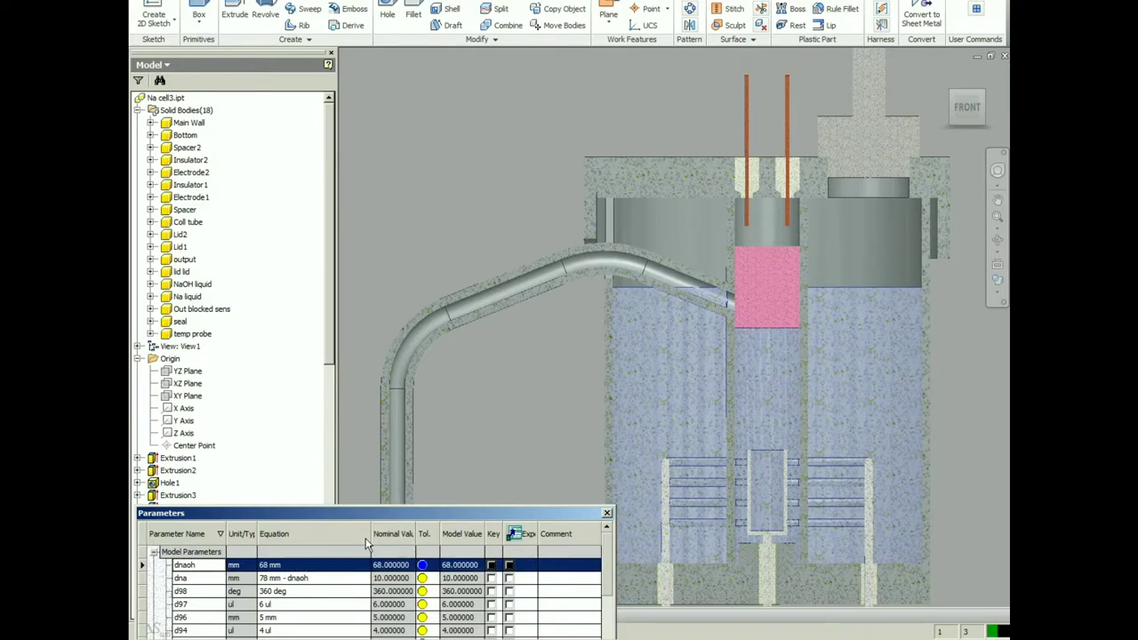
pyautogui.click(607, 514)
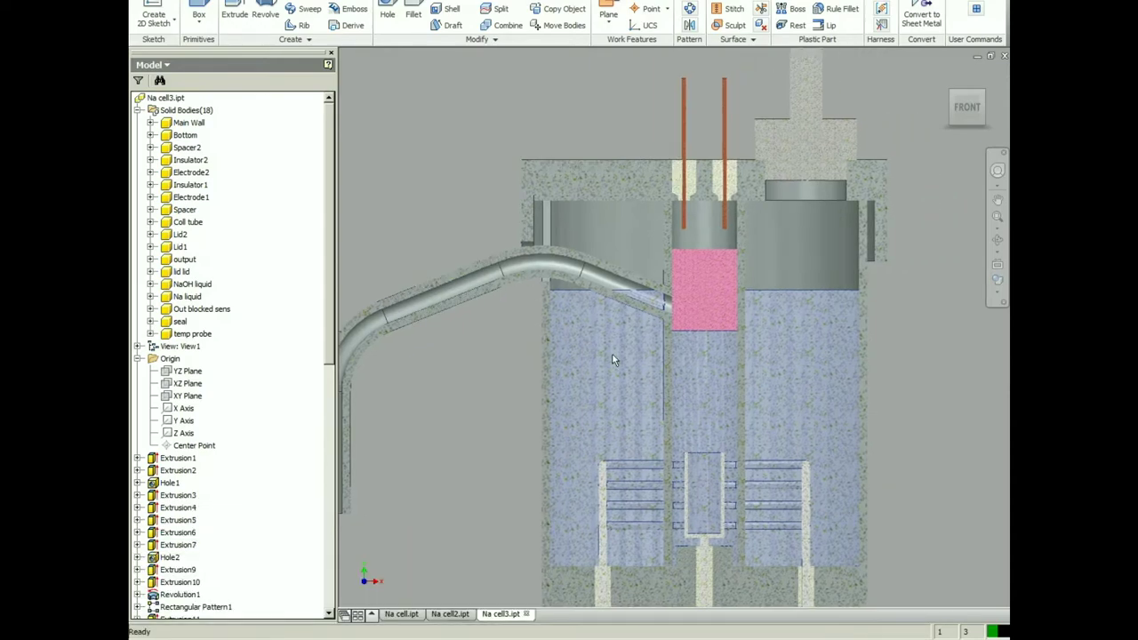
# Step: Examine close up where the raised NaOH liquid meets the output tube beside the central tube's wall
pyautogui.scroll(-4, 691, 270)
pyautogui.press('F4')
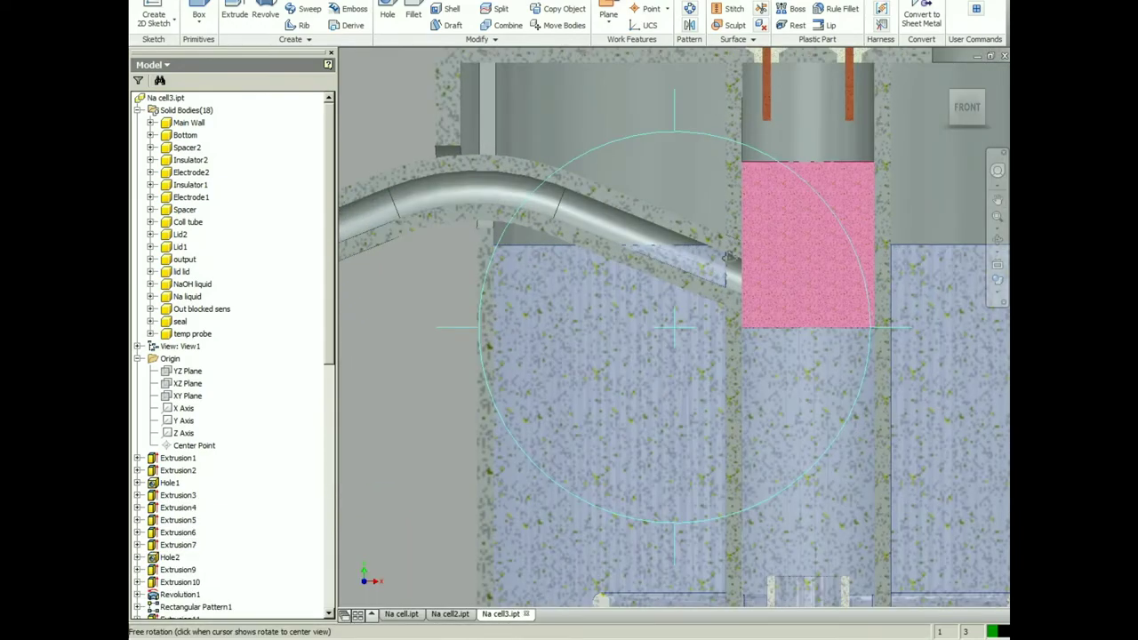
pyautogui.click(722, 258)
pyautogui.press('Escape')
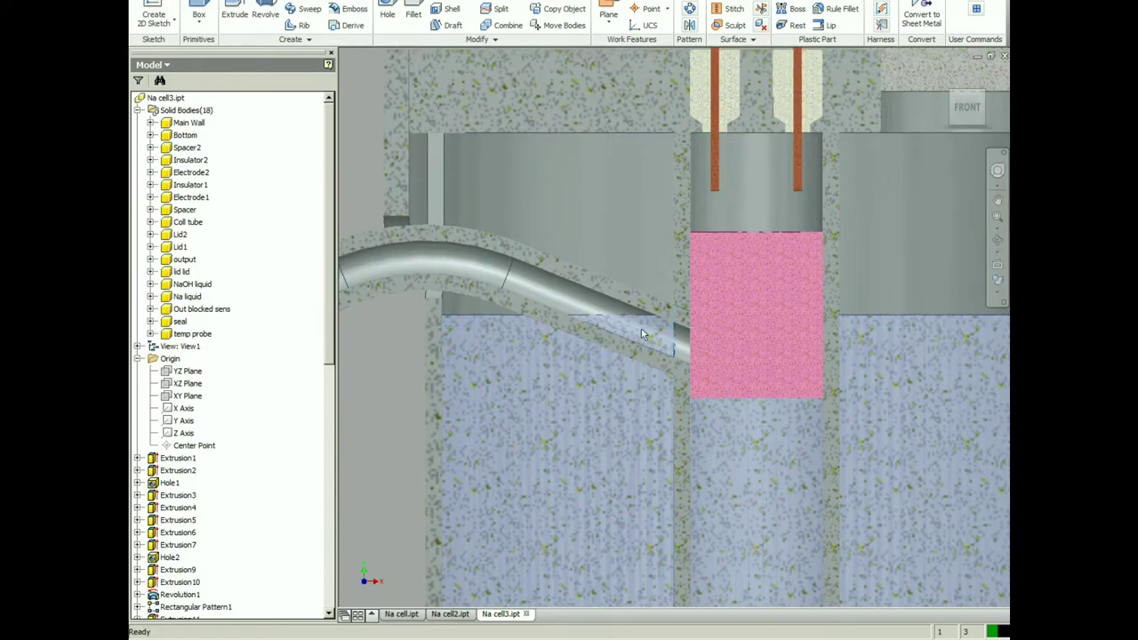
pyautogui.press('F4')
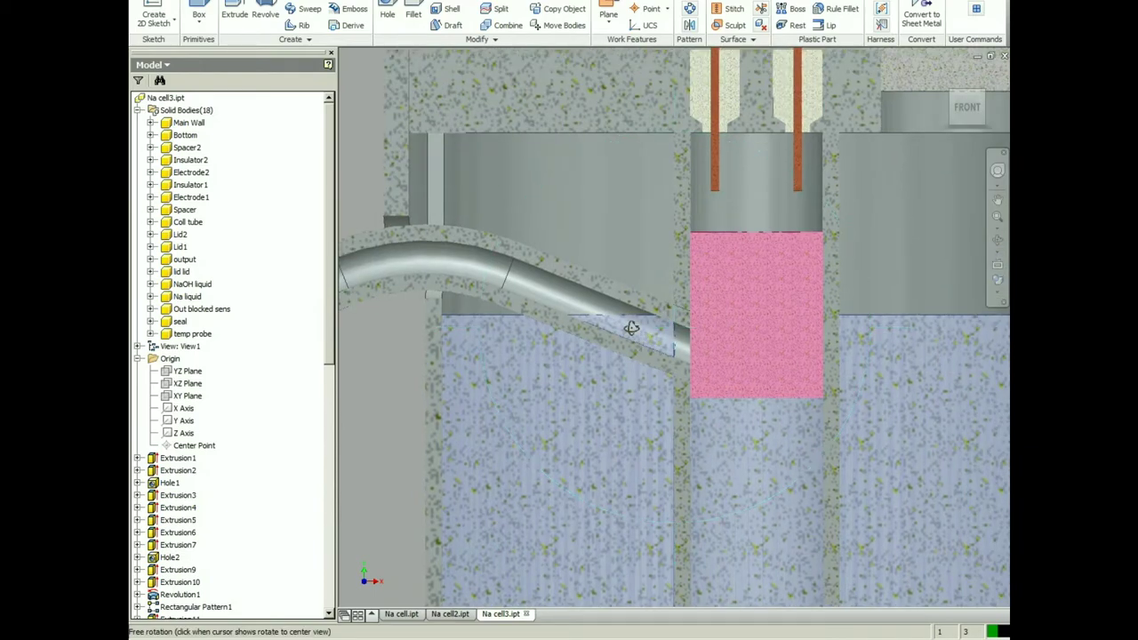
pyautogui.click(632, 323)
pyautogui.moveTo(665, 320); pyautogui.dragTo(706, 293)
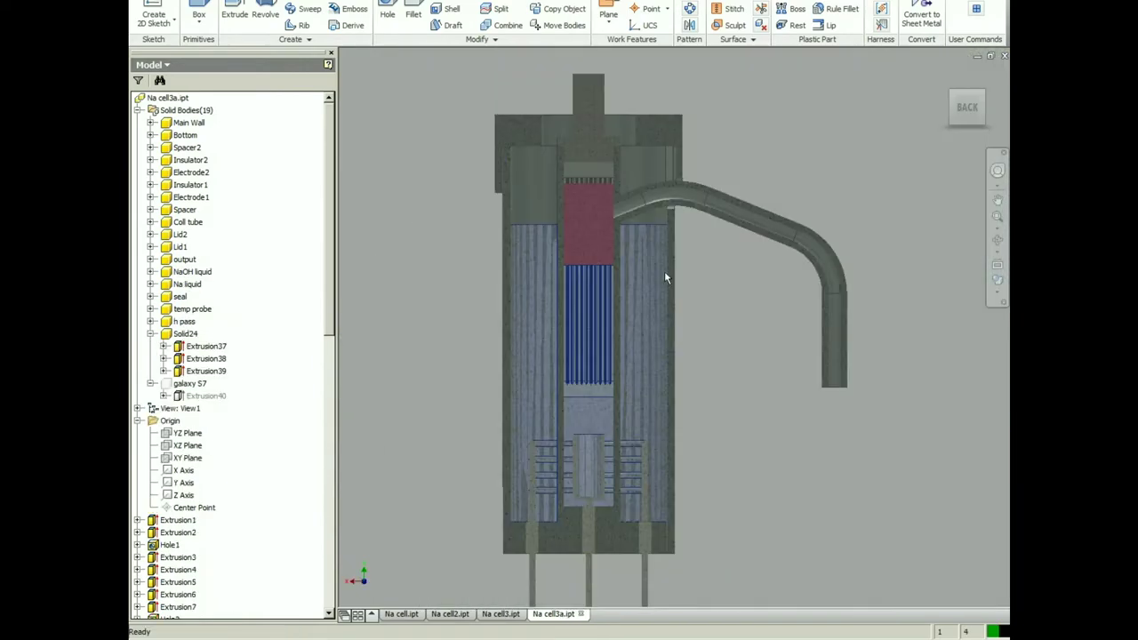
# Step: Inspect the Na cell3a.ipt section from the back, from the narrow channels in the central tube down to the electrodes
pyautogui.click(967, 107)
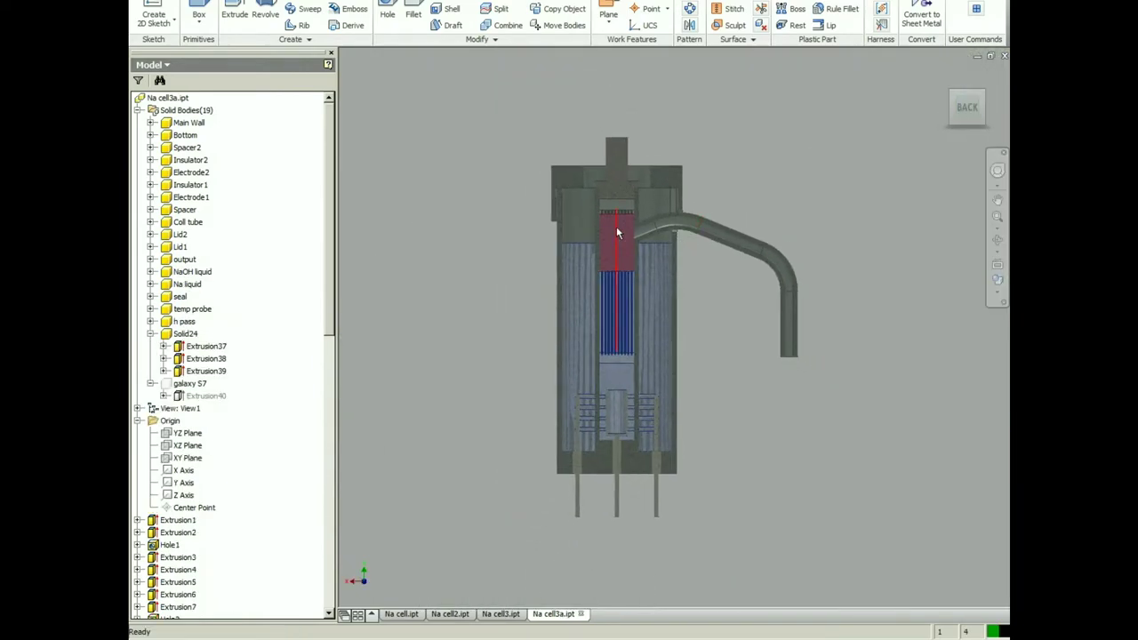
pyautogui.scroll(-6, 666, 242)
pyautogui.scroll(1, 642, 261)
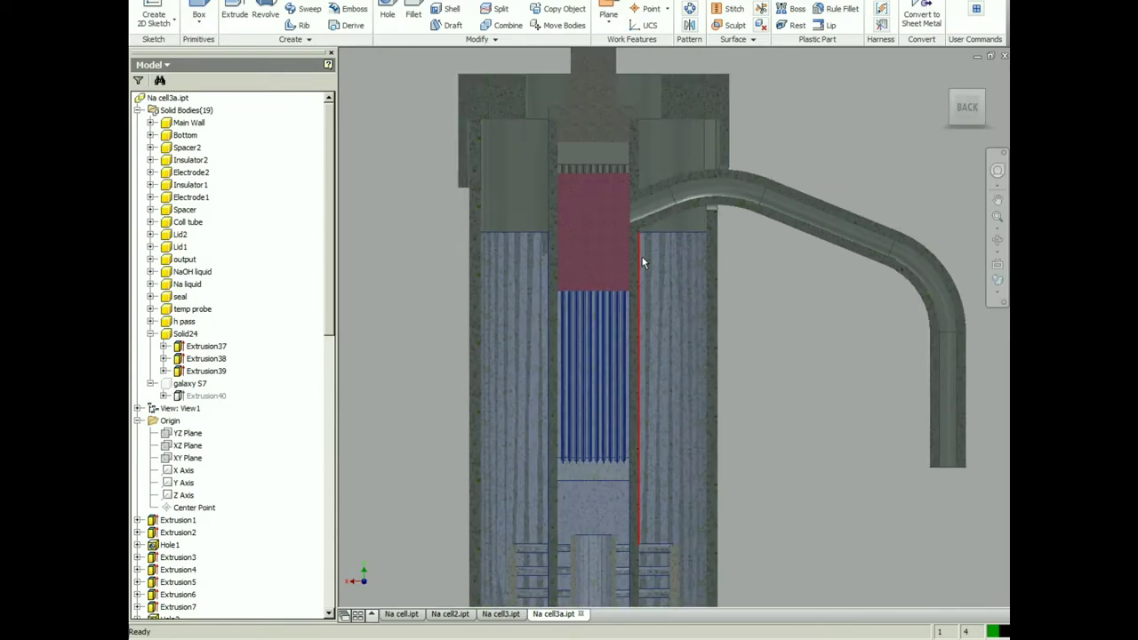
pyautogui.moveTo(642, 237); pyautogui.dragTo(656, 180, button='middle')
pyautogui.scroll(1, 657, 200)
pyautogui.moveTo(653, 470); pyautogui.dragTo(650, 436, button='middle')
pyautogui.scroll(-1, 648, 441)
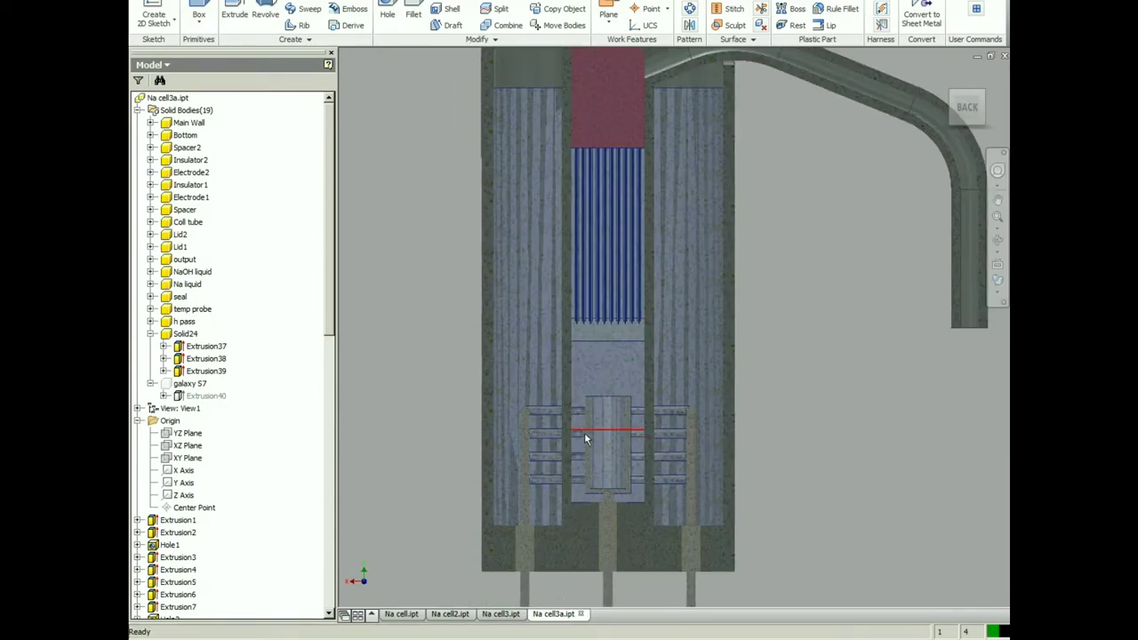
pyautogui.moveTo(655, 316); pyautogui.dragTo(659, 508, button='middle')
pyautogui.moveTo(630, 395); pyautogui.dragTo(666, 332, button='middle')
pyautogui.scroll(2, 663, 417)
# Step: Measure the outer diameter of the cell's round base and return to the back view of the electrode area
pyautogui.press('m')
pyautogui.moveTo(697, 535); pyautogui.dragTo(667, 385, button='middle')
pyautogui.scroll(-1, 677, 439)
pyautogui.click(705, 490)
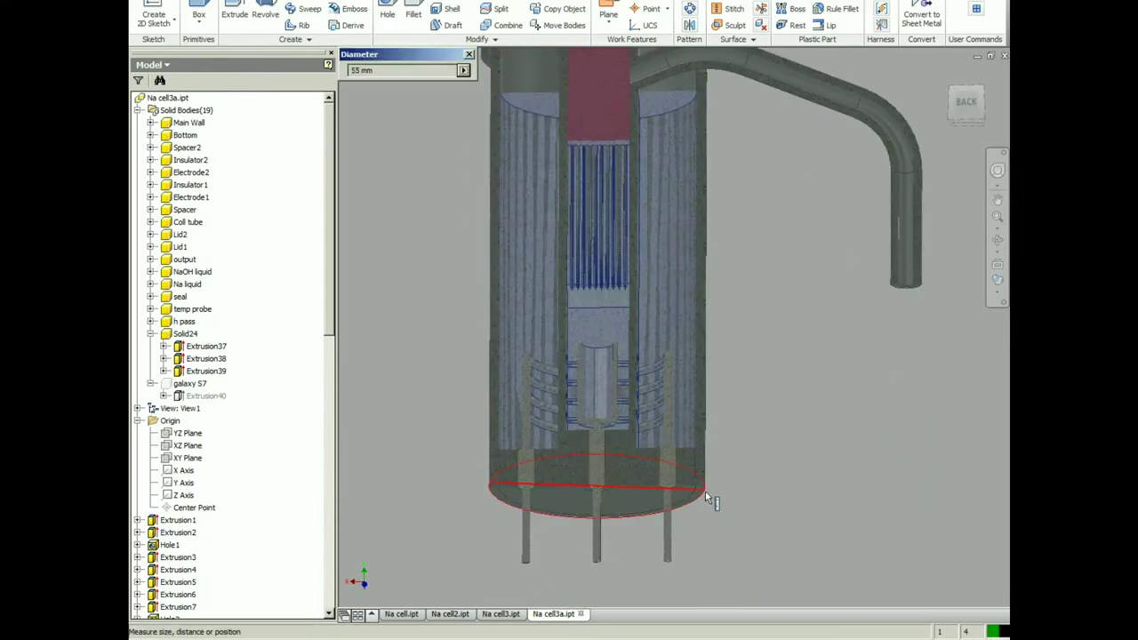
pyautogui.click(469, 54)
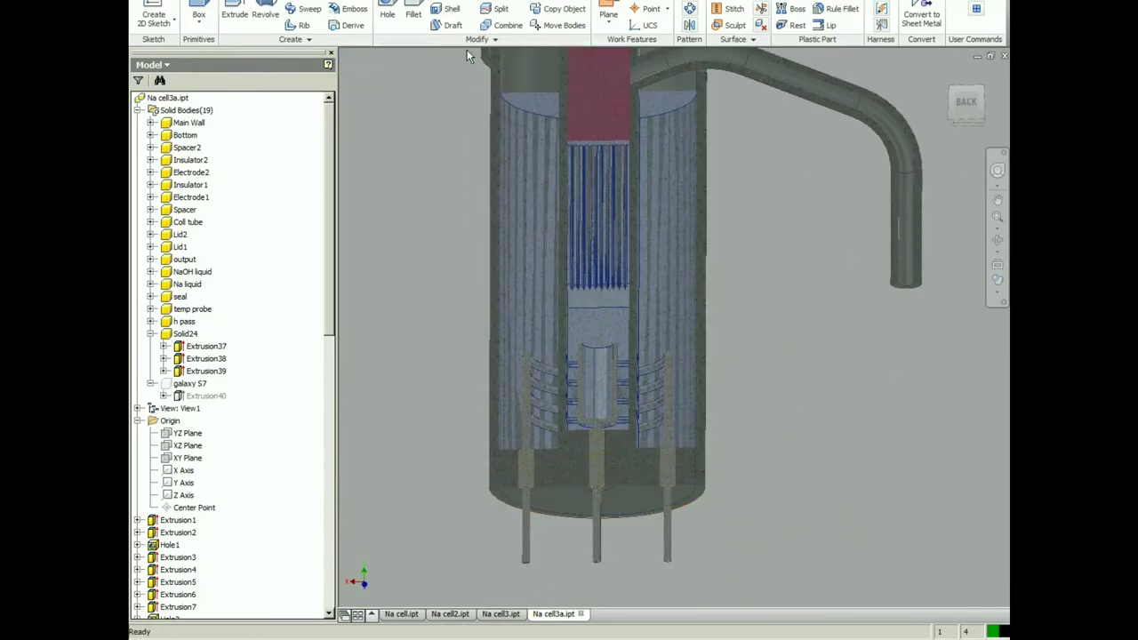
pyautogui.click(966, 102)
pyautogui.scroll(5, 646, 422)
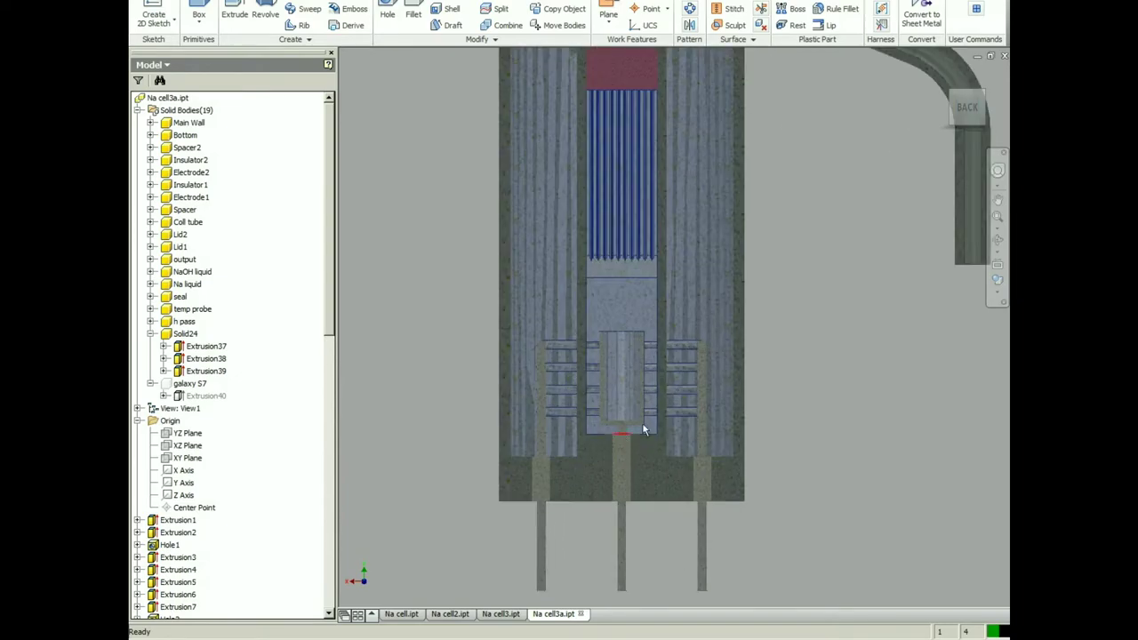
# Step: Examine the sectioned cell's electrode area and highlight the Coll tube body, following it up to the lid and output tube
pyautogui.click(969, 108)
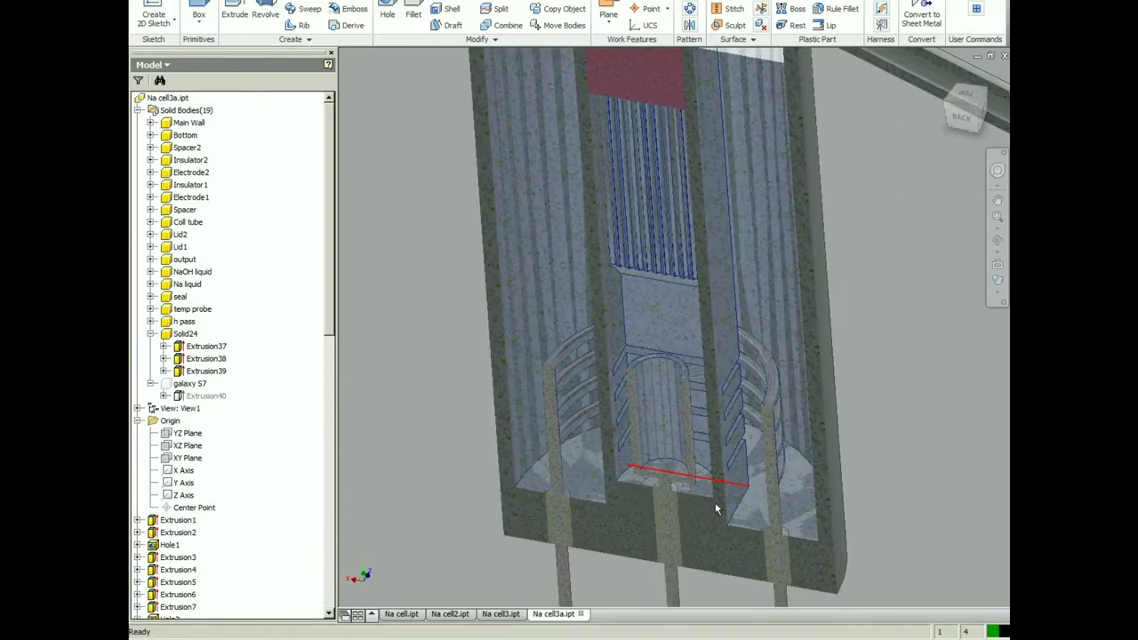
pyautogui.scroll(3, 725, 507)
pyautogui.scroll(-3, 699, 445)
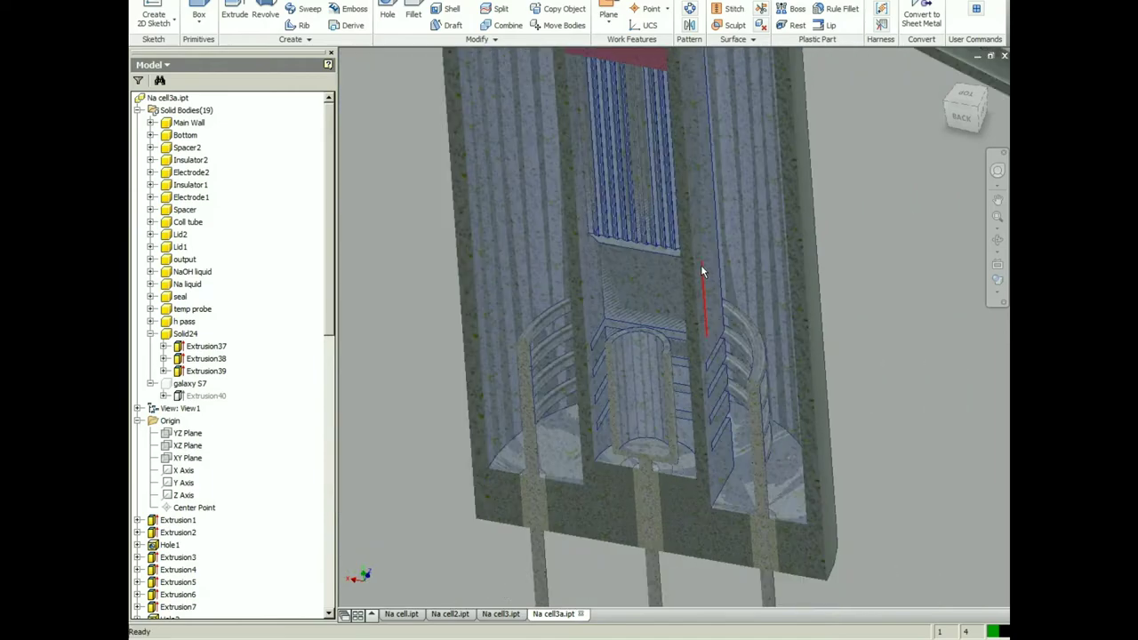
pyautogui.moveTo(700, 264); pyautogui.dragTo(729, 329, button='middle')
pyautogui.click(200, 224)
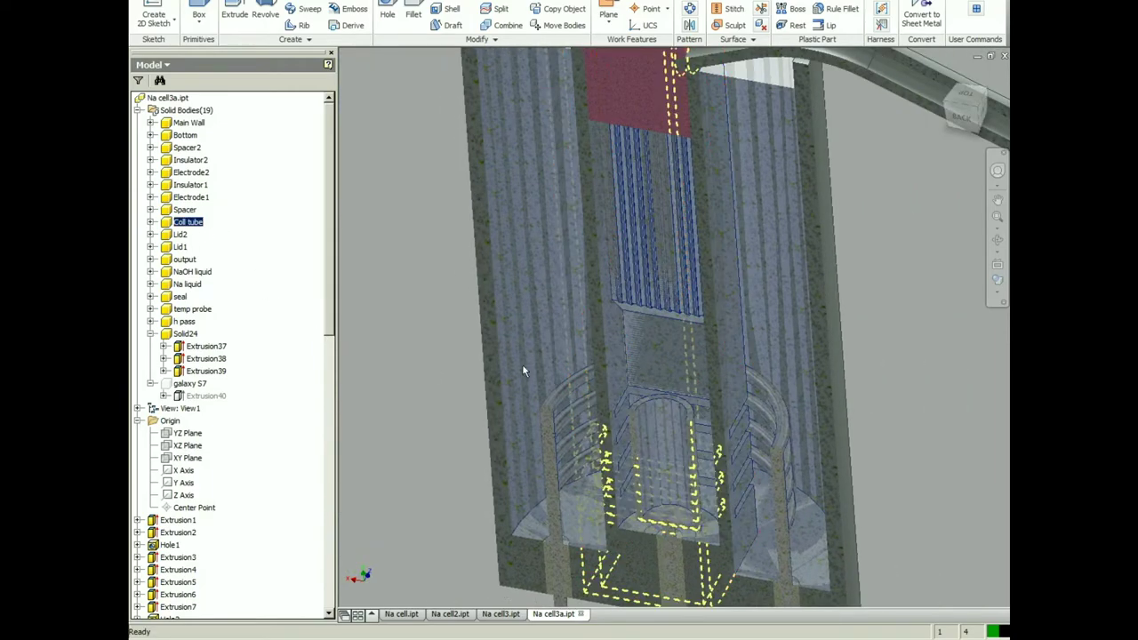
pyautogui.moveTo(537, 355); pyautogui.dragTo(659, 502, button='middle')
pyautogui.scroll(-2, 618, 287)
pyautogui.scroll(1, 752, 194)
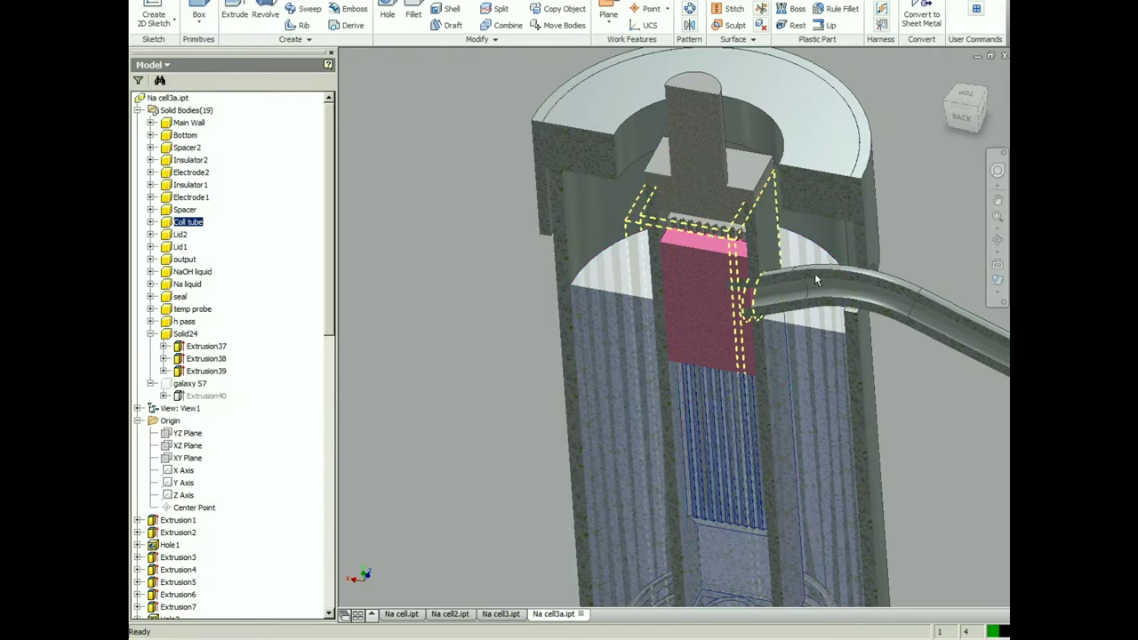
# Step: Hide the Solid24 body that sits above the grooved plate in the central tube
pyautogui.click(903, 218)
pyautogui.scroll(3, 736, 255)
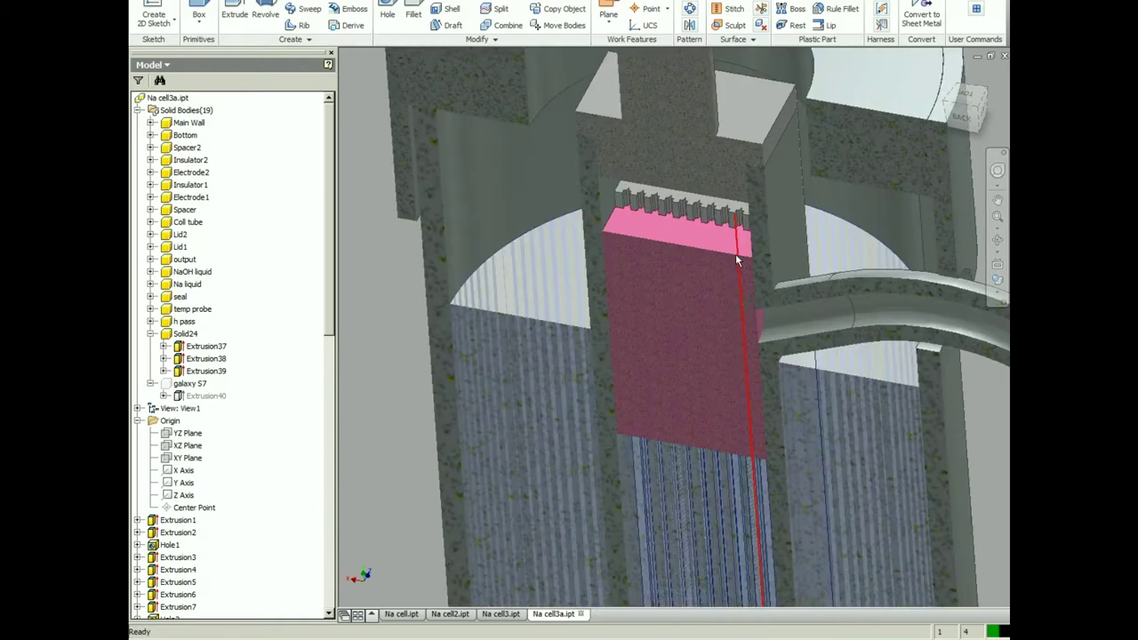
pyautogui.scroll(4, 736, 259)
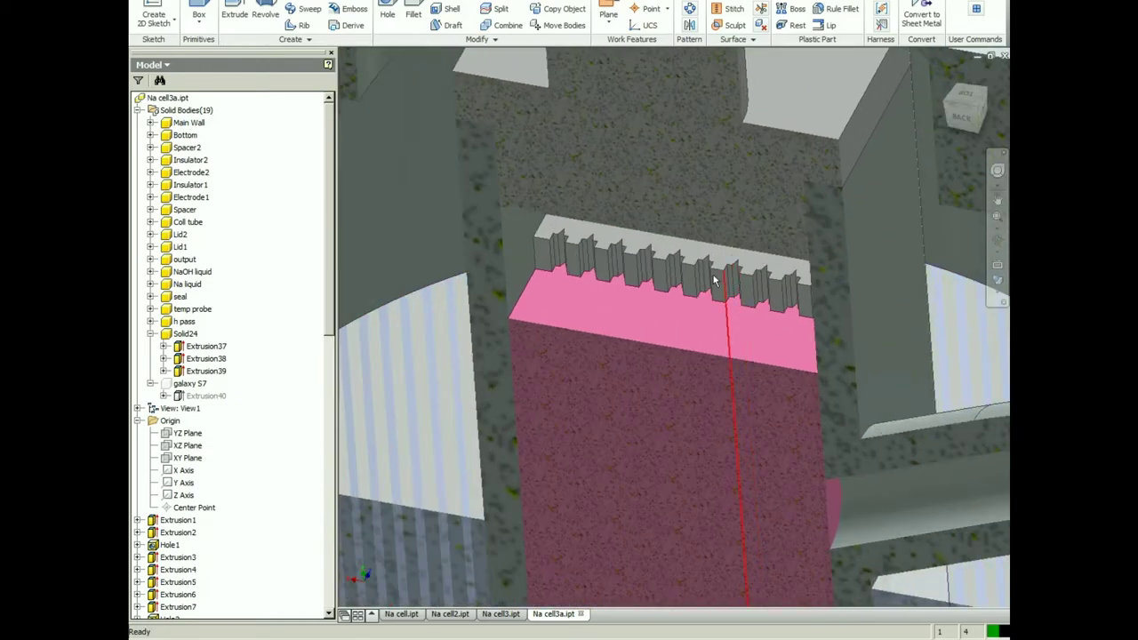
pyautogui.click(177, 322)
pyautogui.click(177, 333)
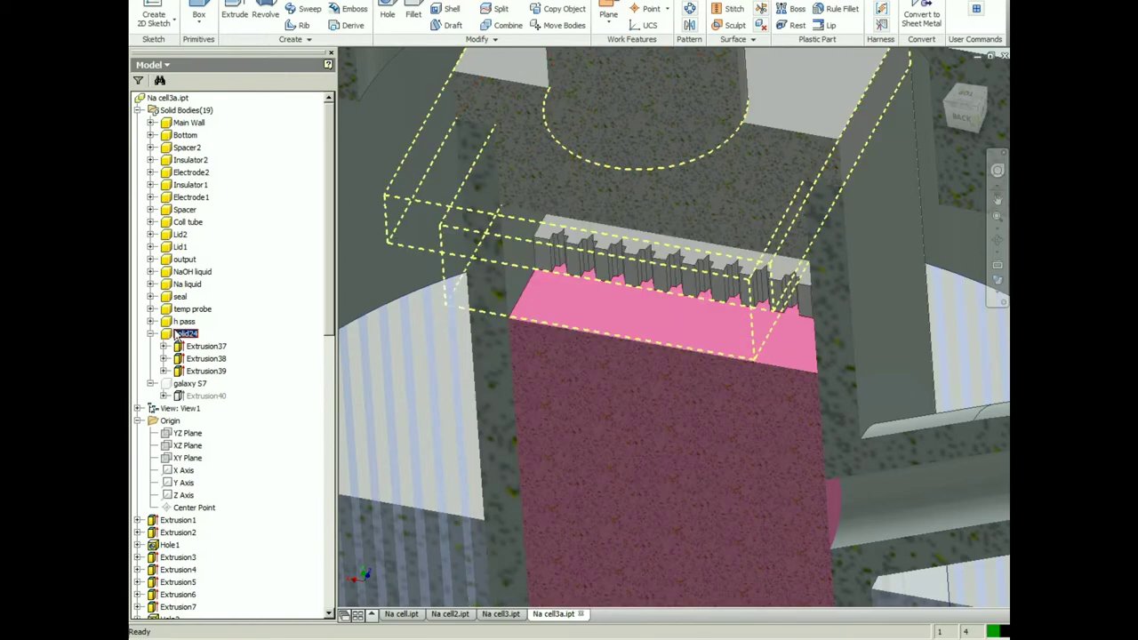
pyautogui.rightClick(182, 334)
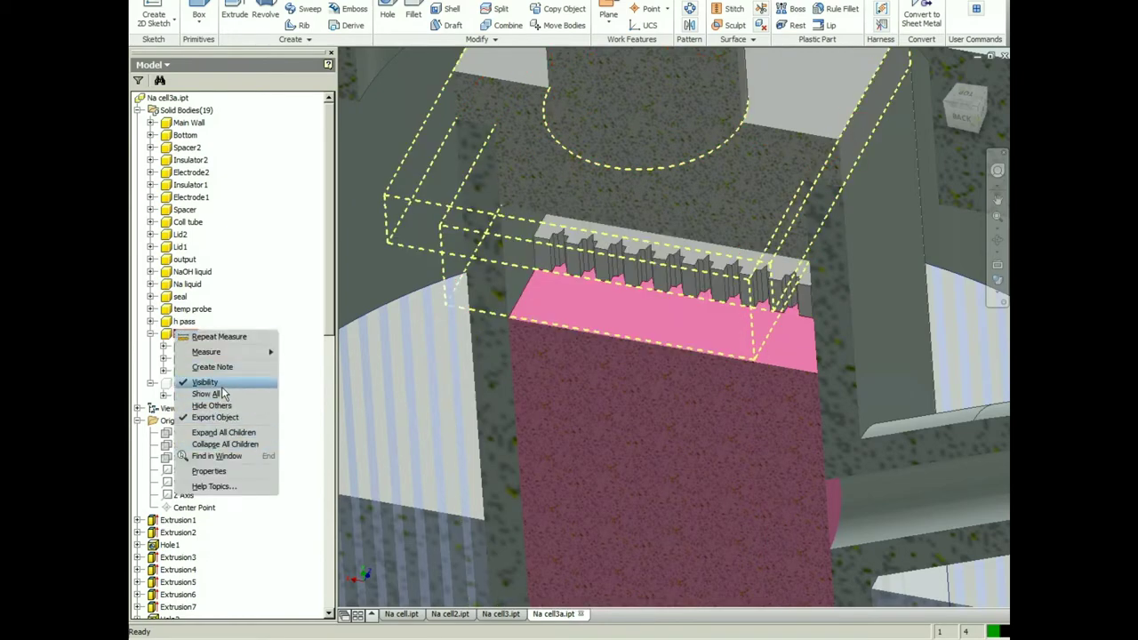
pyautogui.click(200, 384)
# Step: Hide all solid bodies from Main Wall to temp probe so that only the h pass body is left
pyautogui.click(192, 309)
pyautogui.keyDown('shift'); pyautogui.click(188, 123); pyautogui.keyUp('shift')
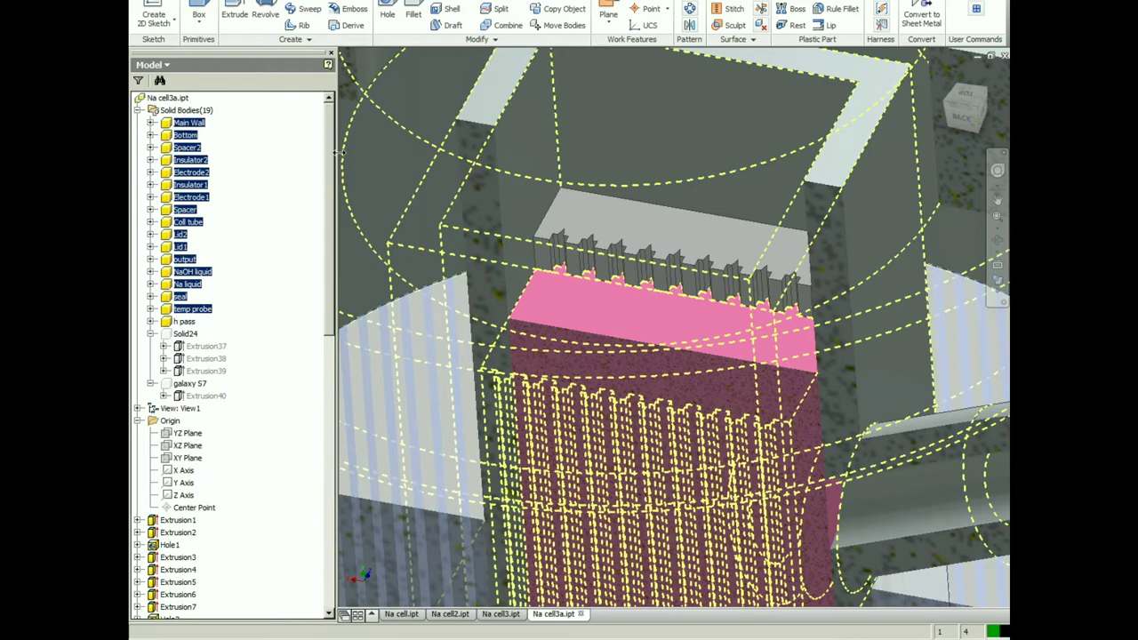
pyautogui.rightClick(342, 152)
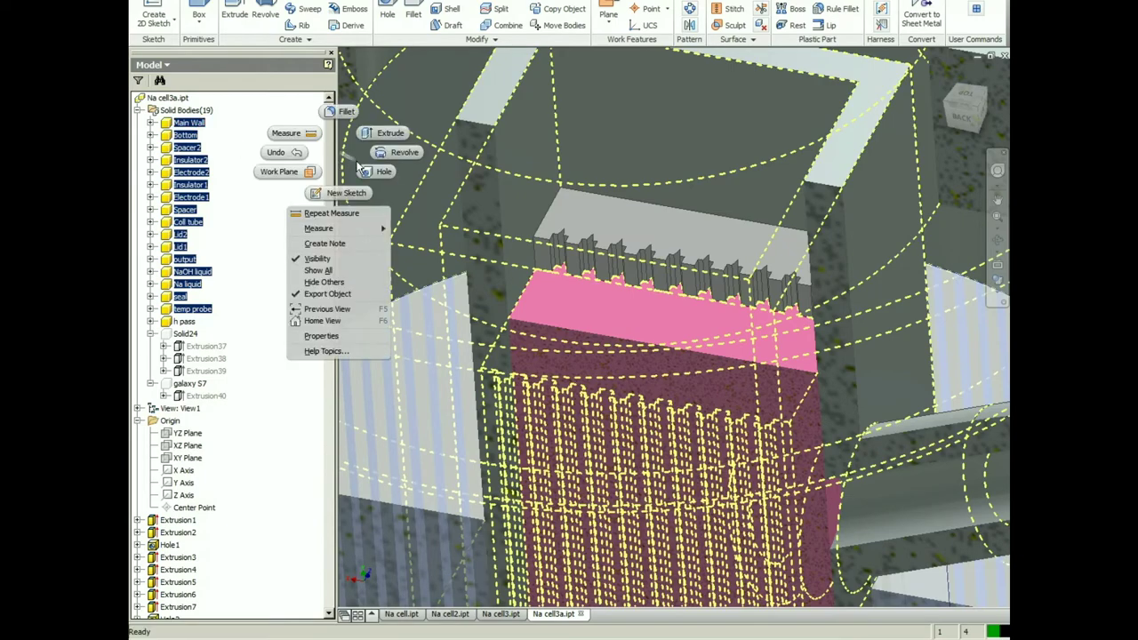
pyautogui.click(350, 259)
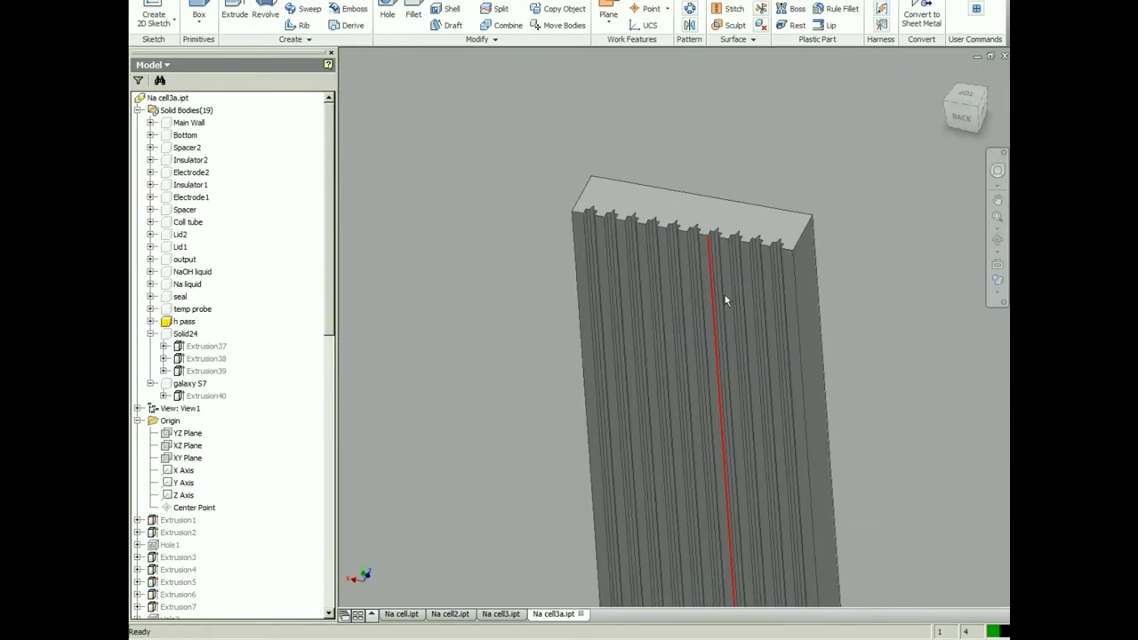
# Step: Inspect the groove profile of the h pass body from above, both on its own and inside the square central tube
pyautogui.moveTo(728, 300); pyautogui.dragTo(731, 399, button='middle')
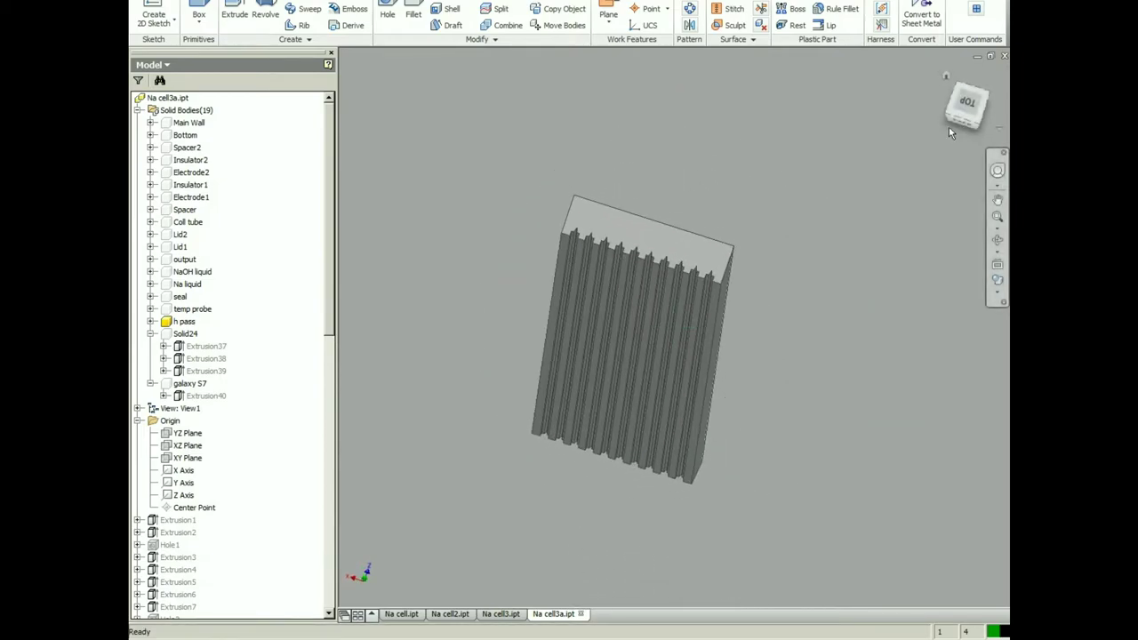
pyautogui.click(968, 103)
pyautogui.scroll(8, 676, 304)
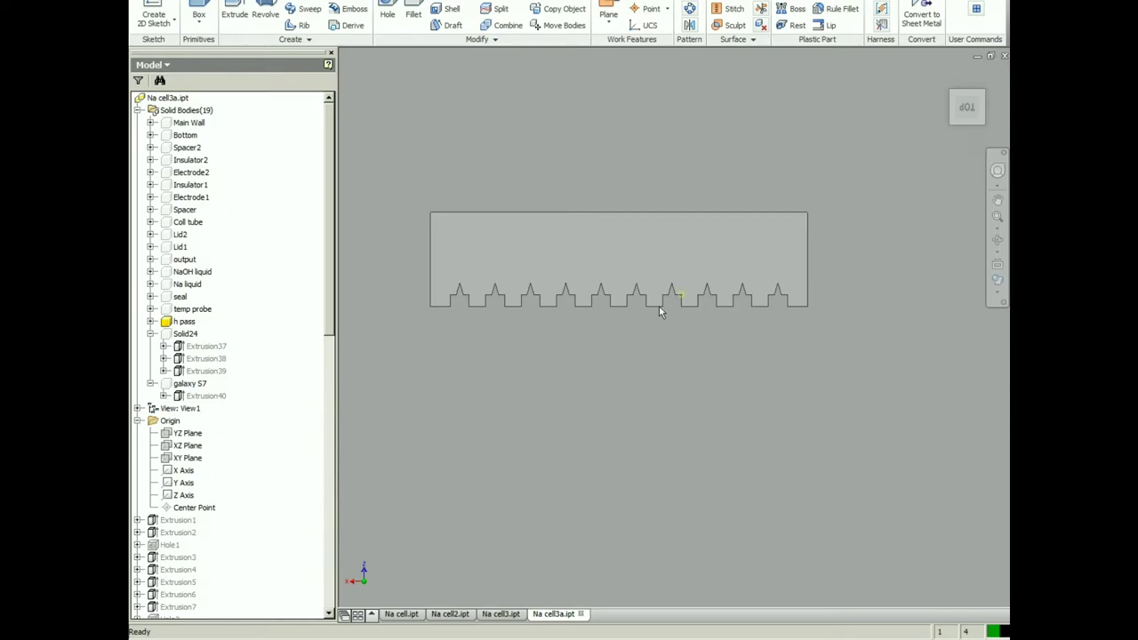
pyautogui.scroll(-5, 647, 311)
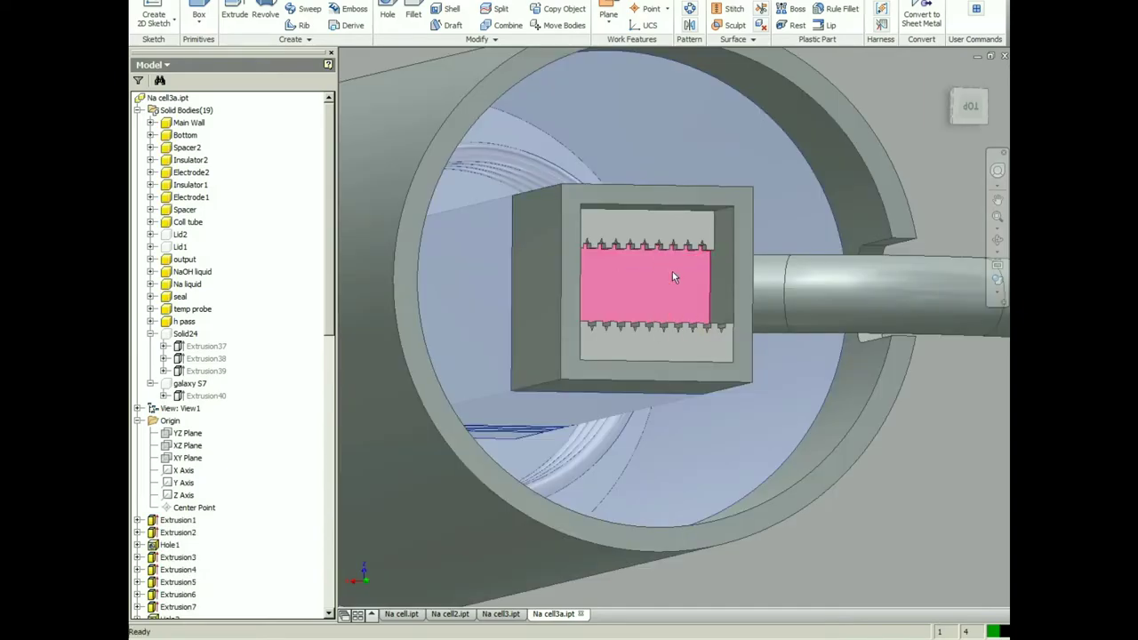
pyautogui.keyDown('shift'); pyautogui.moveTo(691, 265); pyautogui.dragTo(615, 268, button='middle'); pyautogui.keyUp('shift')
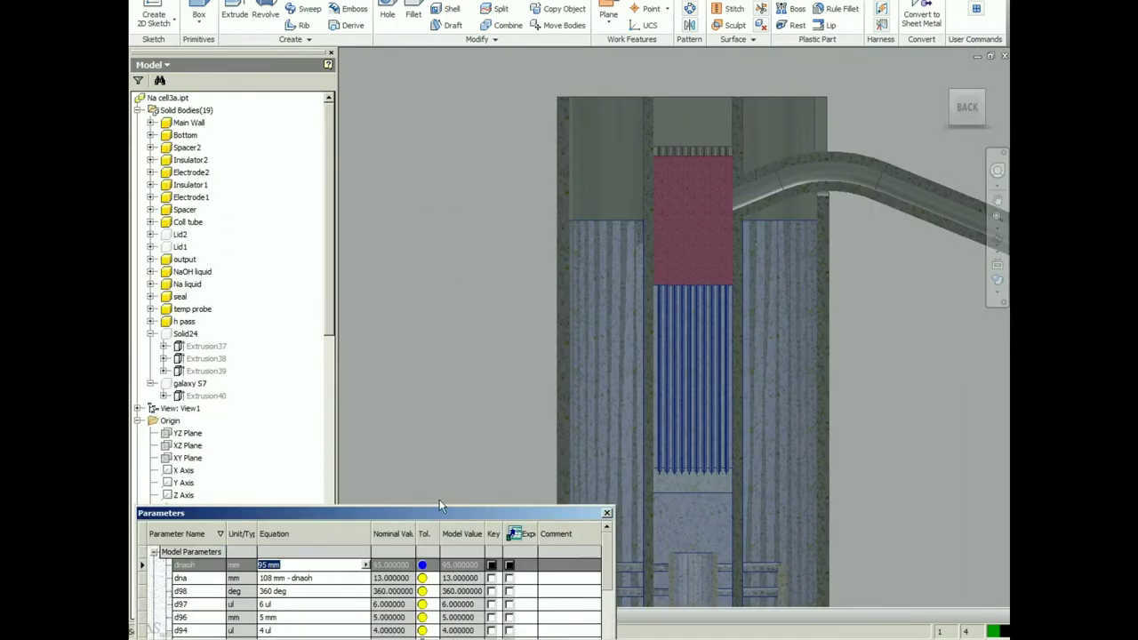
# Step: Lower the dnaoh parameter to 90 mm and 82 mm, and on in 1 mm steps to 75 mm
pyautogui.write('90')
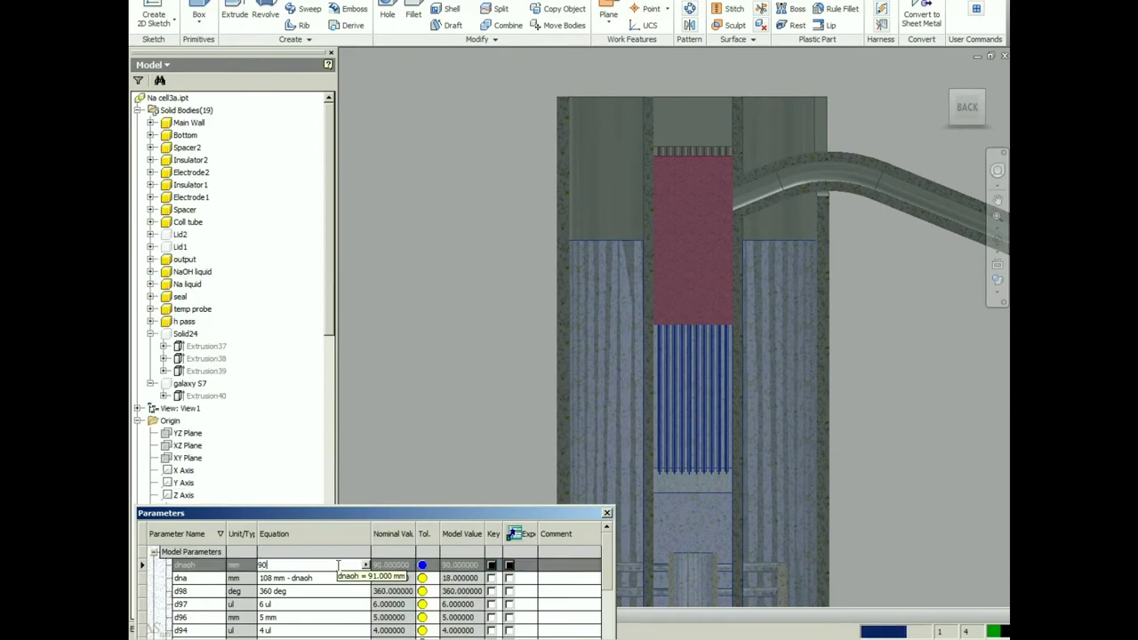
pyautogui.press('BackSpace')
pyautogui.press('BackSpace')
pyautogui.write('8')
pyautogui.press('Return')
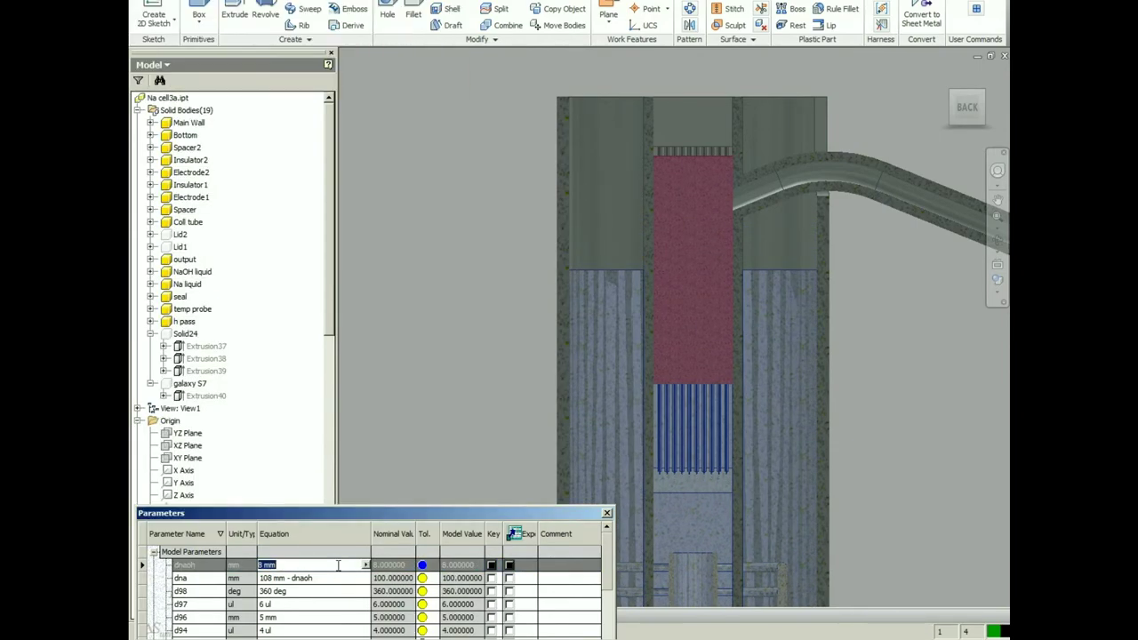
pyautogui.write('82')
pyautogui.press('Return')
pyautogui.write('81')
pyautogui.press('Return')
pyautogui.write('80')
pyautogui.press('Return')
pyautogui.write('79')
pyautogui.press('Return')
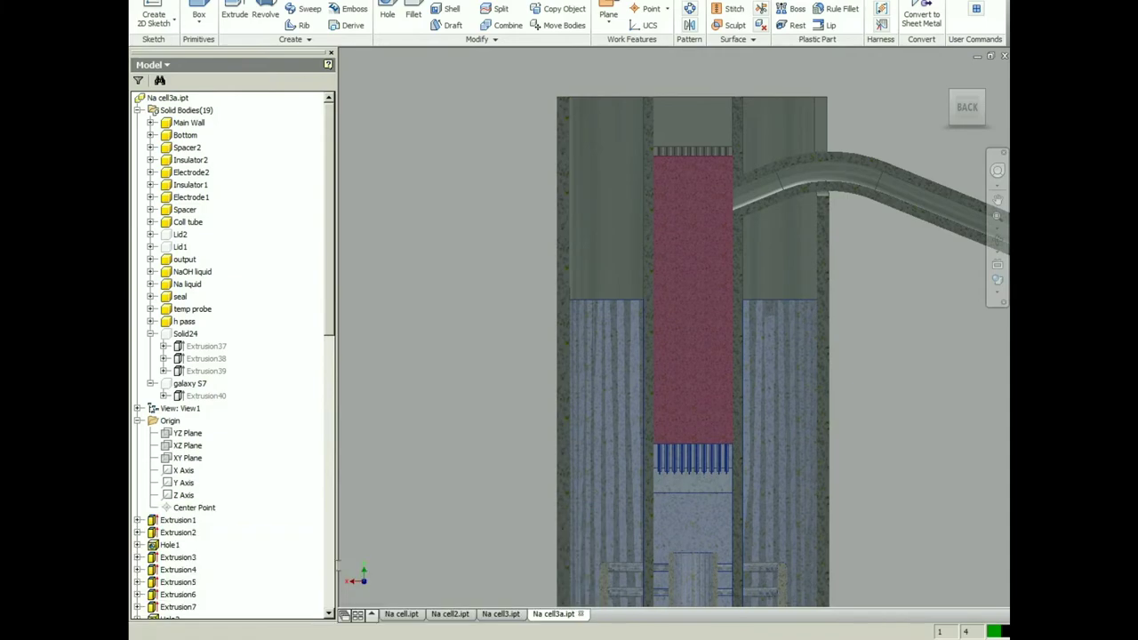
pyautogui.write('78')
pyautogui.press('Return')
pyautogui.write('77')
pyautogui.press('Return')
pyautogui.write('76')
pyautogui.press('Return')
pyautogui.write('75')
pyautogui.press('Return')
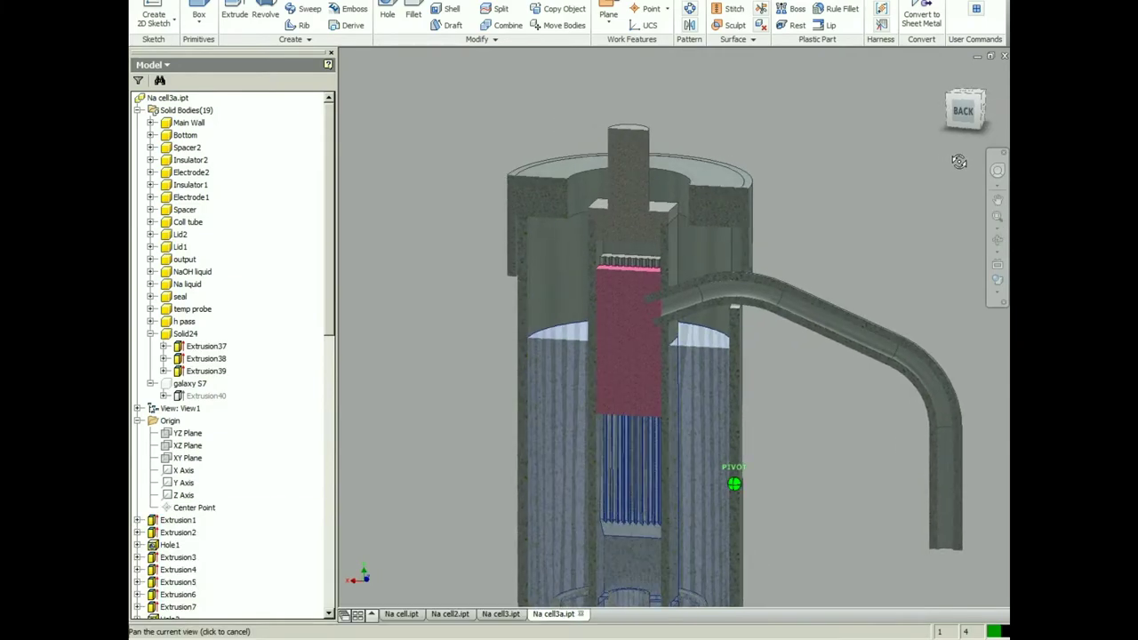
# Step: Inspect the sectioned cell with its lids from several angles, highlight the Solid24 body and return to the back view
pyautogui.keyDown('shift'); pyautogui.moveTo(622, 267); pyautogui.dragTo(698, 255, button='middle'); pyautogui.keyUp('shift')
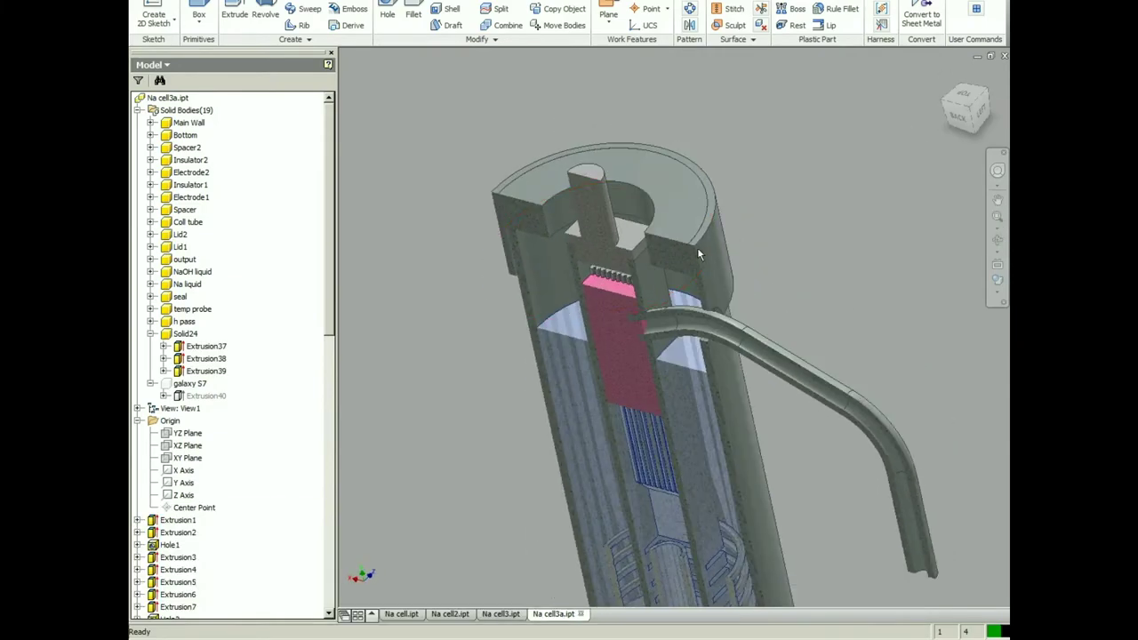
pyautogui.click(958, 115)
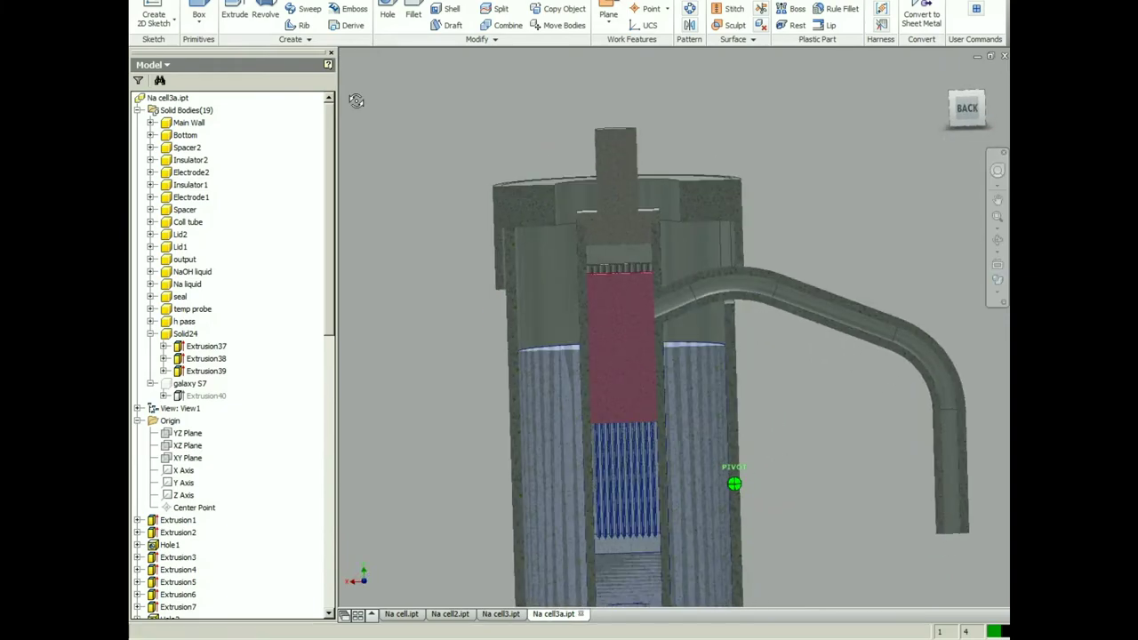
pyautogui.click(967, 94)
pyautogui.moveTo(640, 265); pyautogui.dragTo(692, 203, button='middle')
pyautogui.click(185, 334)
pyautogui.keyDown('shift'); pyautogui.moveTo(613, 275); pyautogui.dragTo(682, 311, button='middle'); pyautogui.keyUp('shift')
pyautogui.scroll(-2, 683, 311)
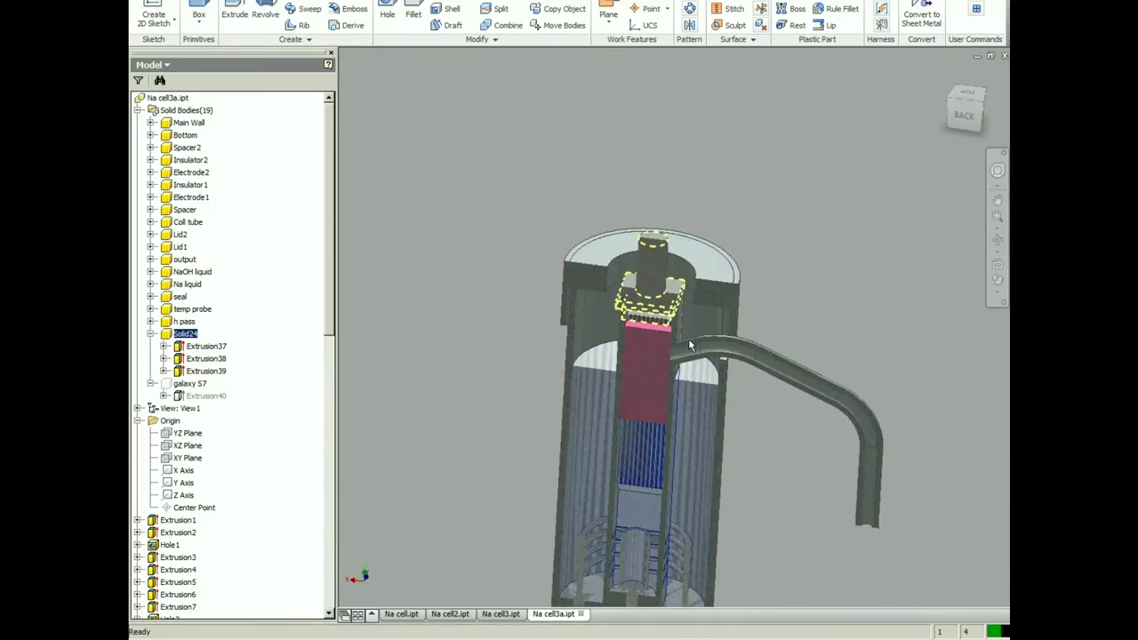
pyautogui.click(960, 111)
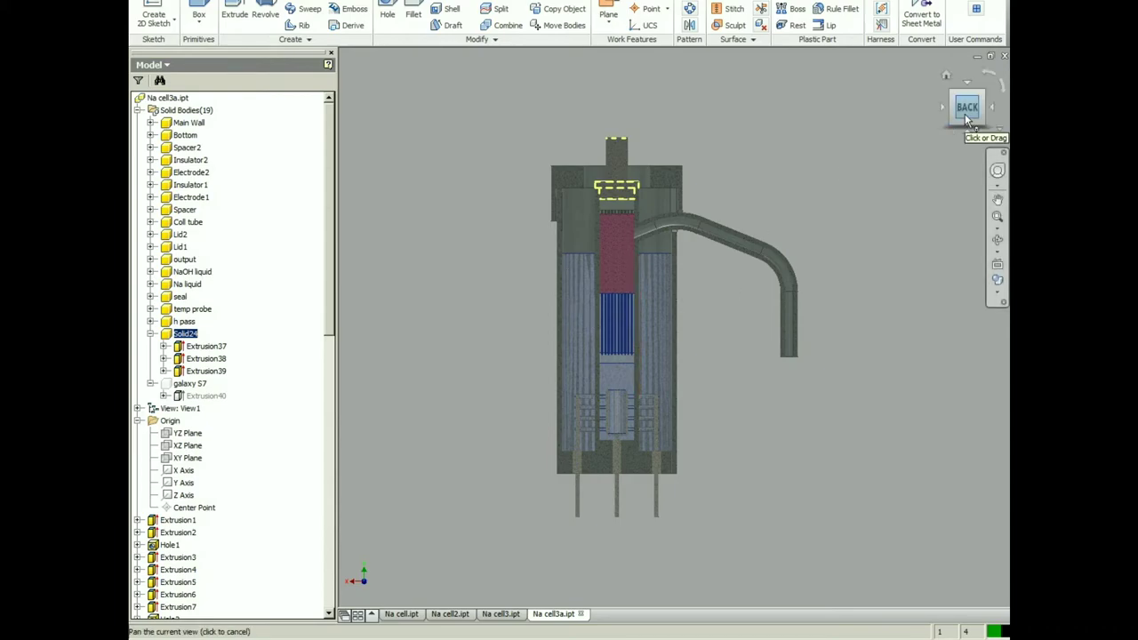
# Step: Show the galaxy S7 body beside the cell and compare their sizes from the front and back
pyautogui.rightClick(194, 384)
pyautogui.click(235, 435)
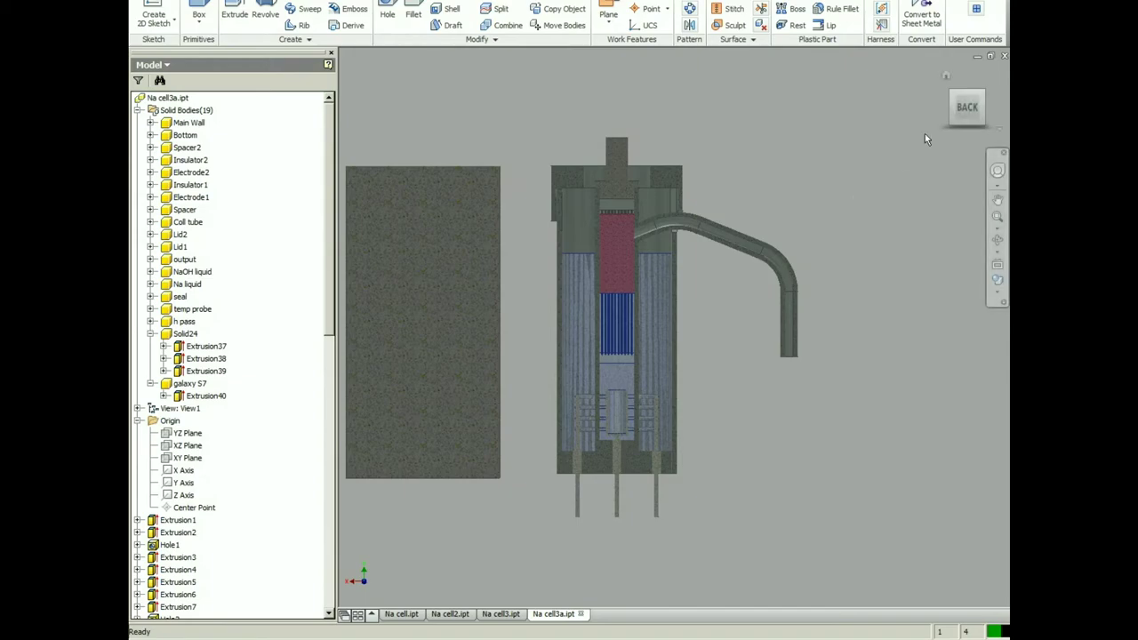
pyautogui.keyDown('shift'); pyautogui.moveTo(927, 139); pyautogui.dragTo(600, 190, button='middle'); pyautogui.keyUp('shift')
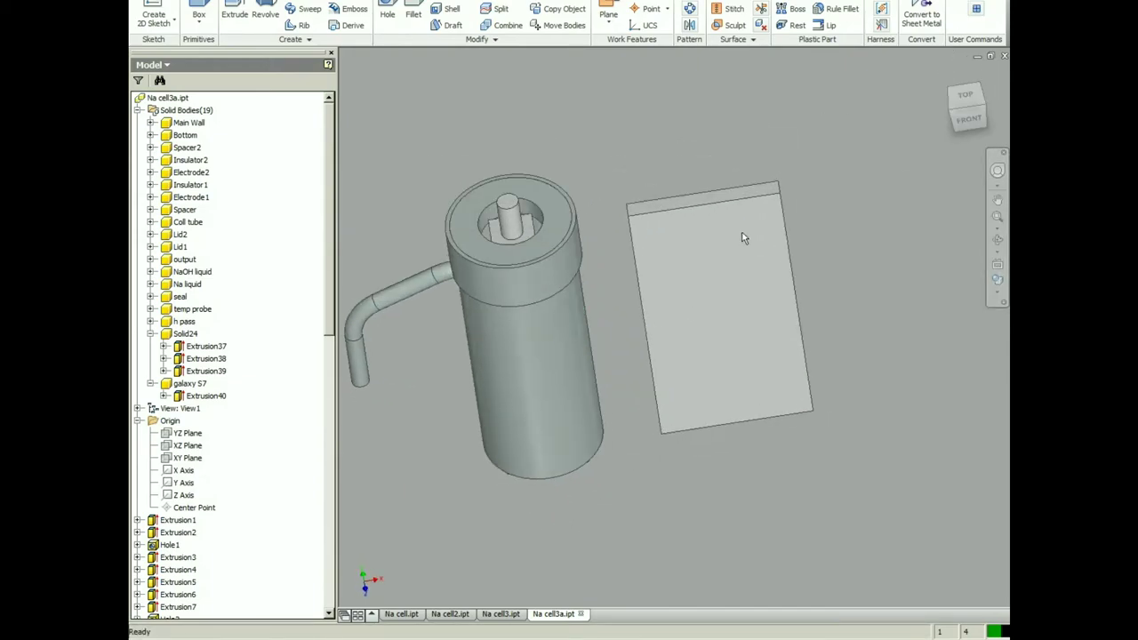
pyautogui.keyDown('shift'); pyautogui.moveTo(731, 267); pyautogui.dragTo(961, 253, button='middle'); pyautogui.keyUp('shift')
# Step: Measure the outer diameter of the cell's lid and check the cell's lower end, and leave the measuring command
pyautogui.press('m')
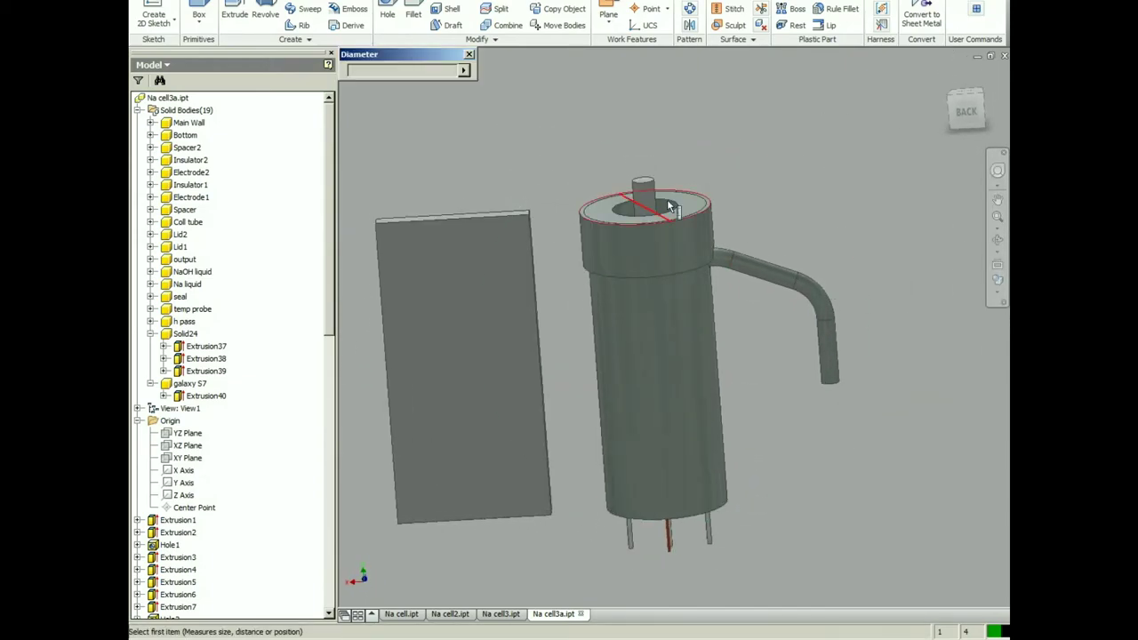
pyautogui.click(674, 208)
pyautogui.keyDown('shift'); pyautogui.moveTo(700, 282); pyautogui.dragTo(719, 192, button='middle'); pyautogui.keyUp('shift')
pyautogui.click(688, 450)
pyautogui.keyDown('shift'); pyautogui.moveTo(708, 266); pyautogui.dragTo(510, 363, button='middle'); pyautogui.keyUp('shift')
pyautogui.press('Escape')
pyautogui.moveTo(855, 283); pyautogui.dragTo(777, 295, button='middle')
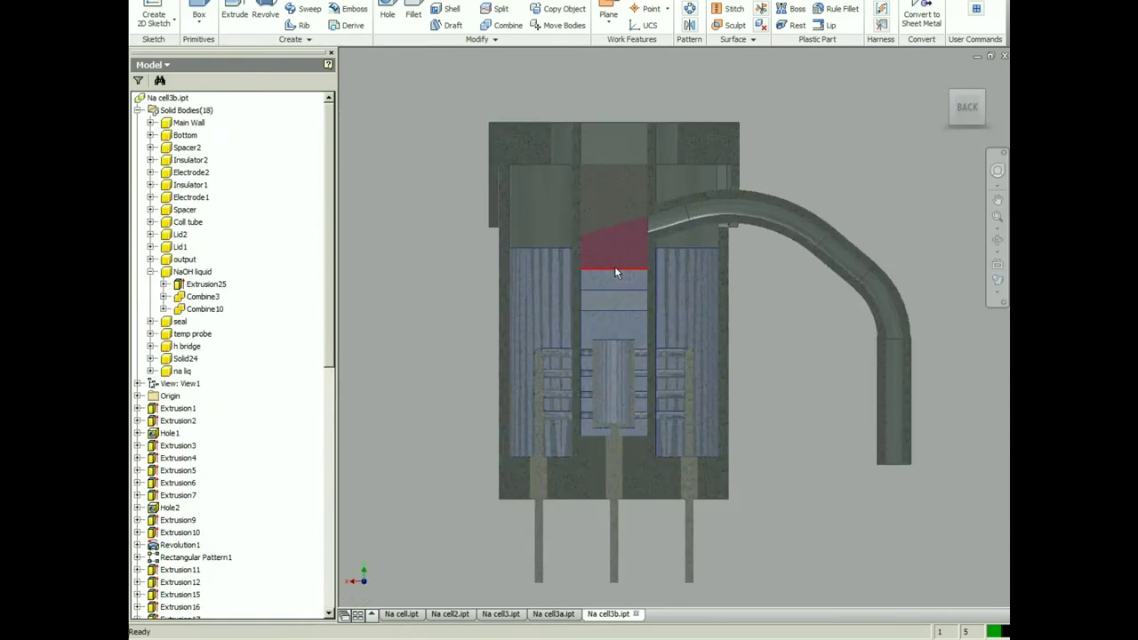
# Step: Highlight the h bridge body in the Na cell3b.ipt section and examine its extent within the central tube
pyautogui.scroll(-3, 617, 268)
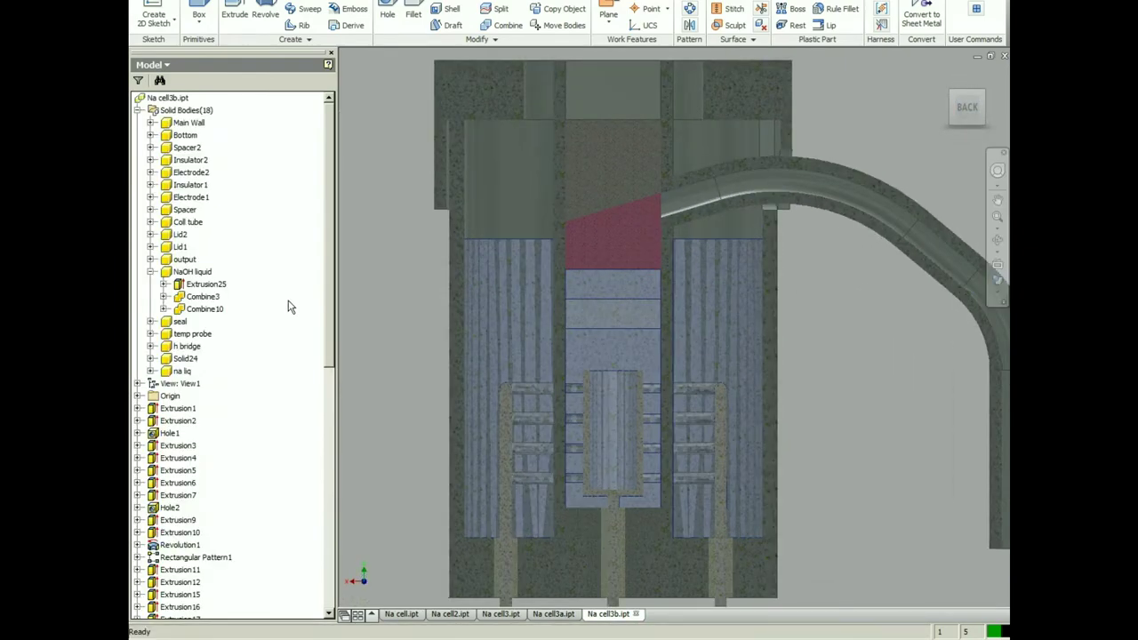
pyautogui.click(187, 346)
pyautogui.moveTo(506, 312); pyautogui.dragTo(604, 337, button='middle')
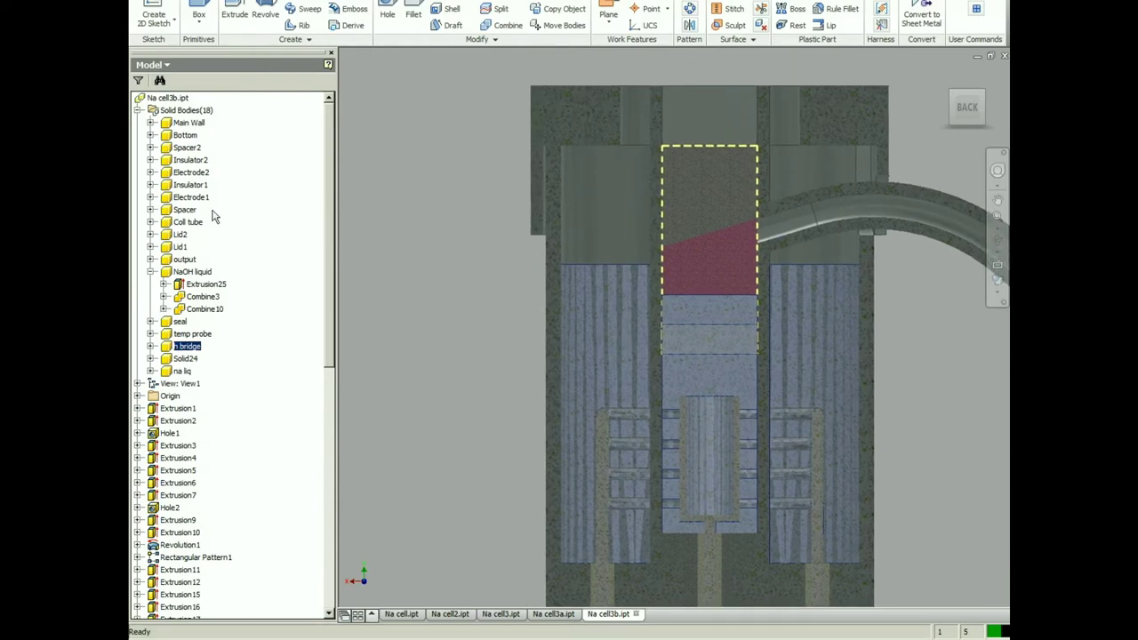
pyautogui.scroll(-3, 693, 232)
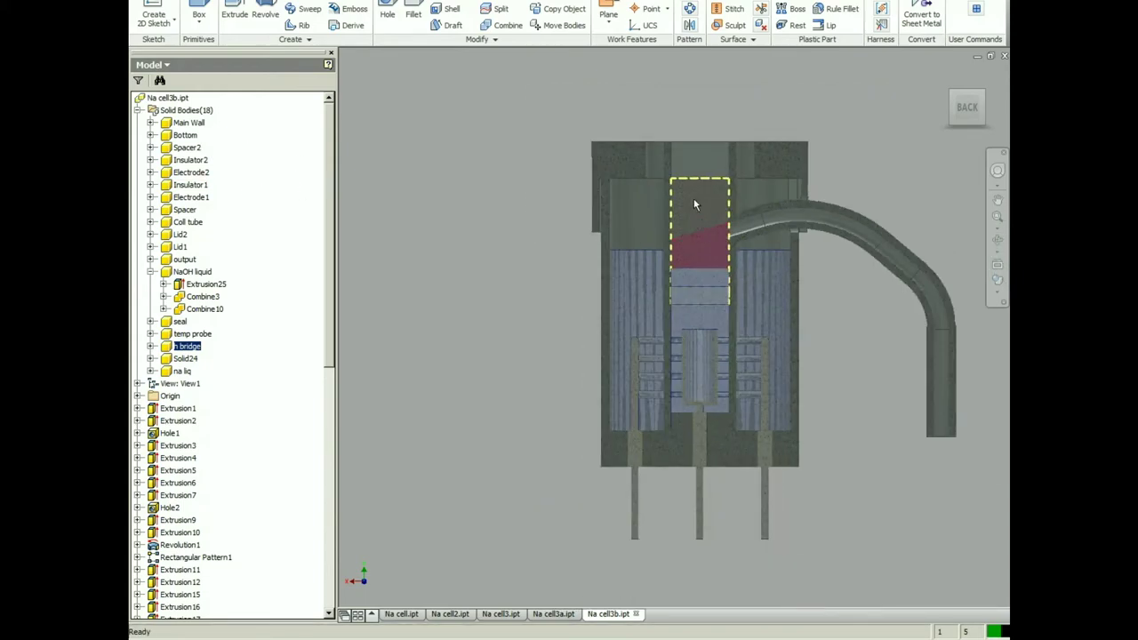
# Step: Highlight the Solid24 body and the na liq body below it, examining their sloped boundary towards the output tube
pyautogui.click(695, 204)
pyautogui.scroll(4, 693, 218)
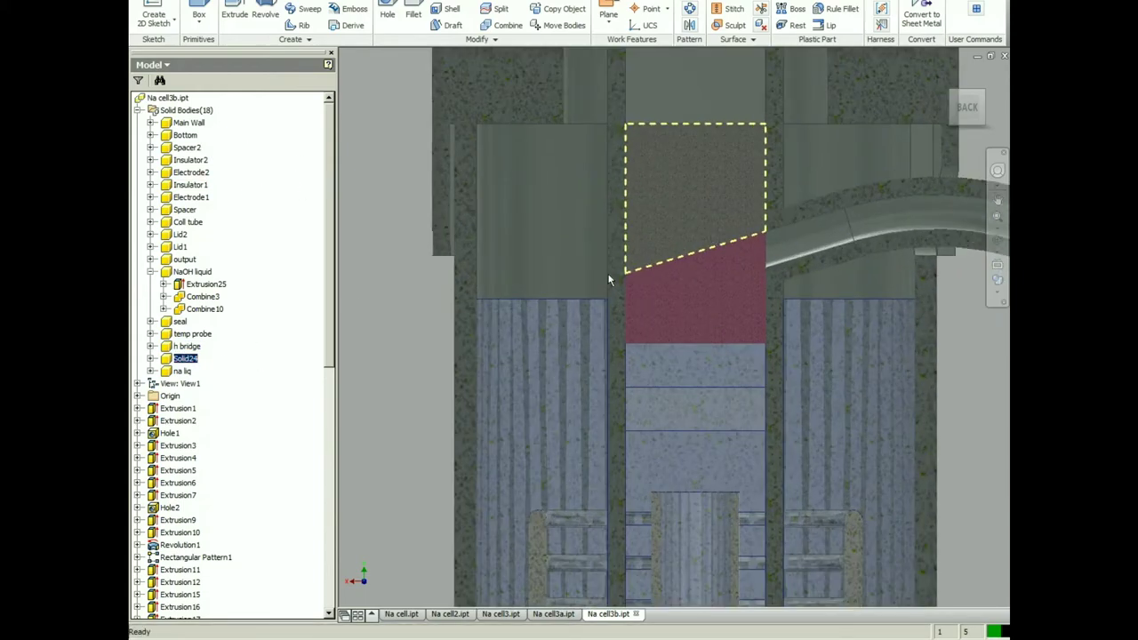
pyautogui.click(182, 371)
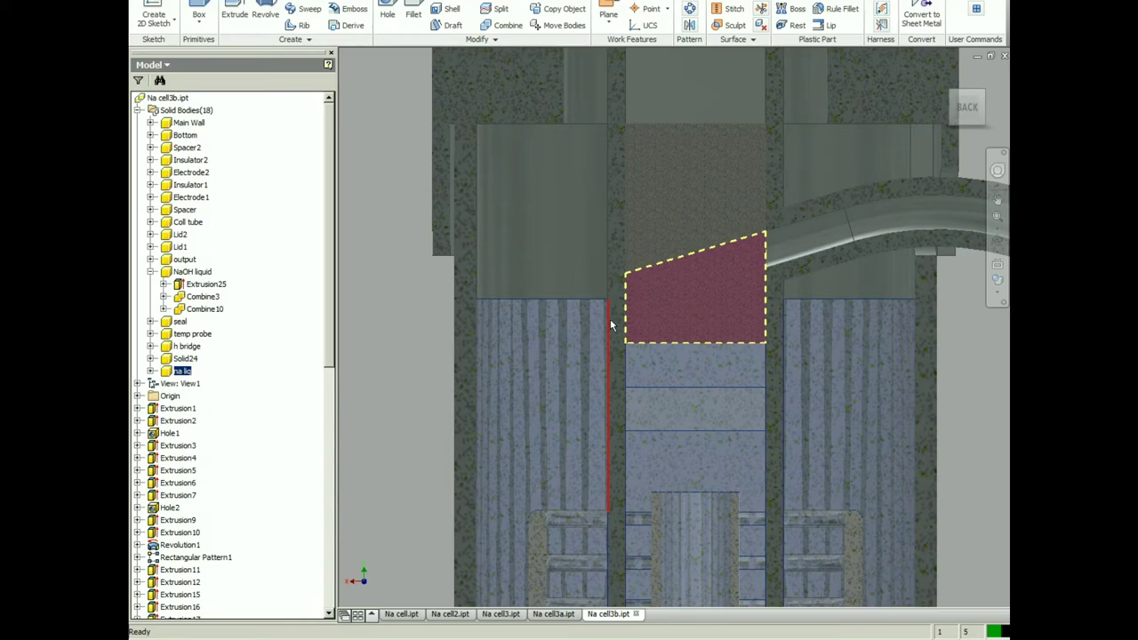
pyautogui.scroll(2, 515, 320)
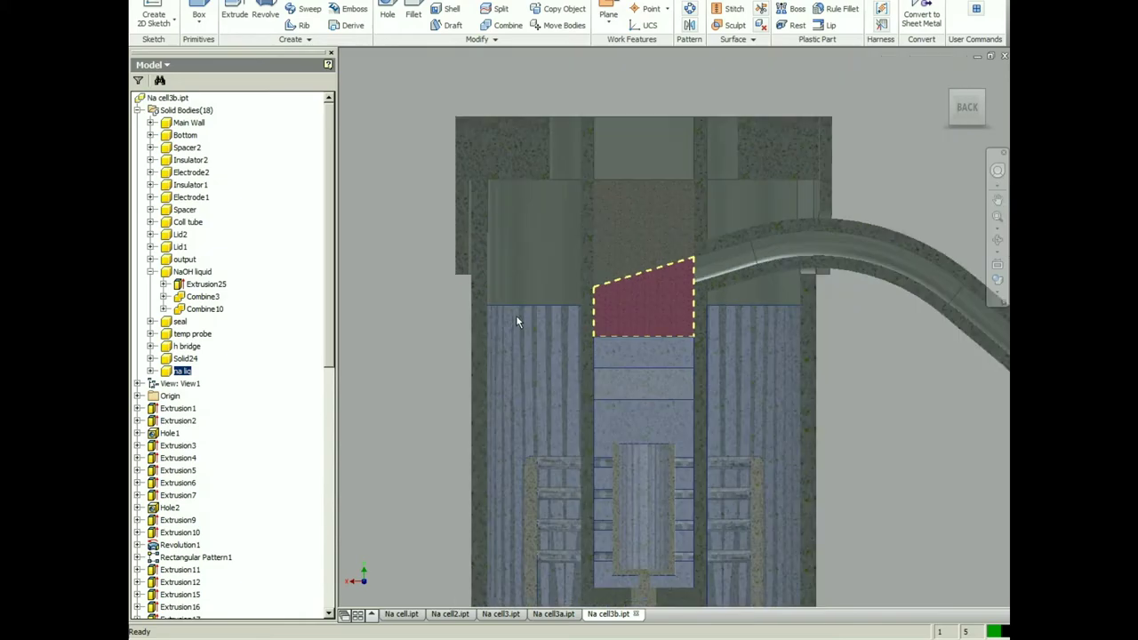
pyautogui.scroll(3, 517, 311)
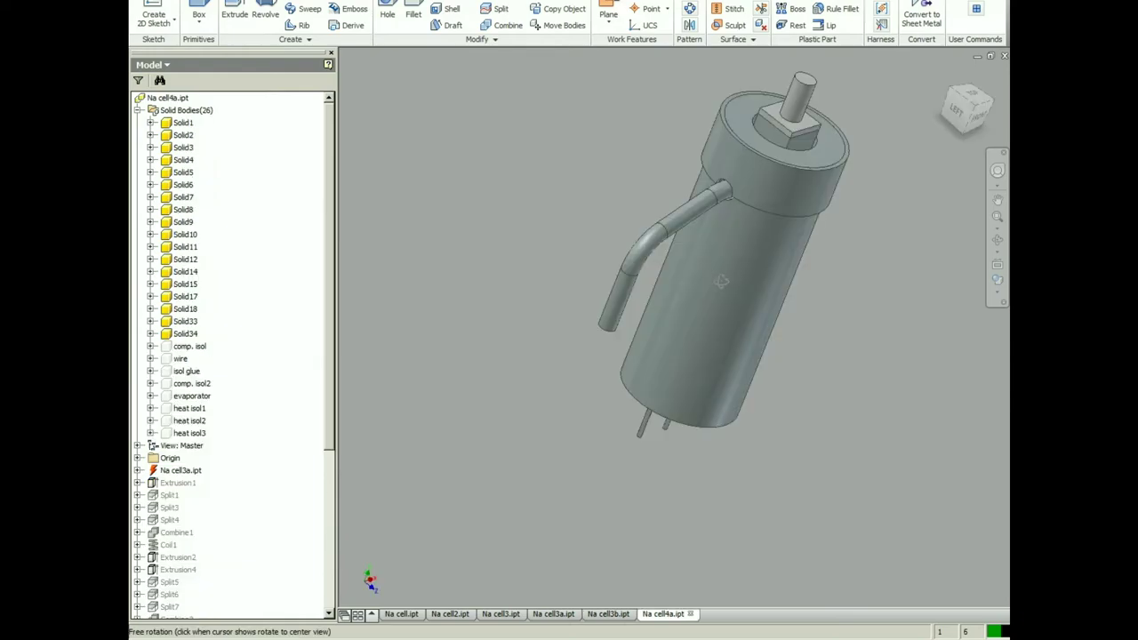
# Step: Make the comp. isol body visible around the cell's cylinder in Na cell4a.ipt
pyautogui.moveTo(604, 205); pyautogui.dragTo(623, 190)
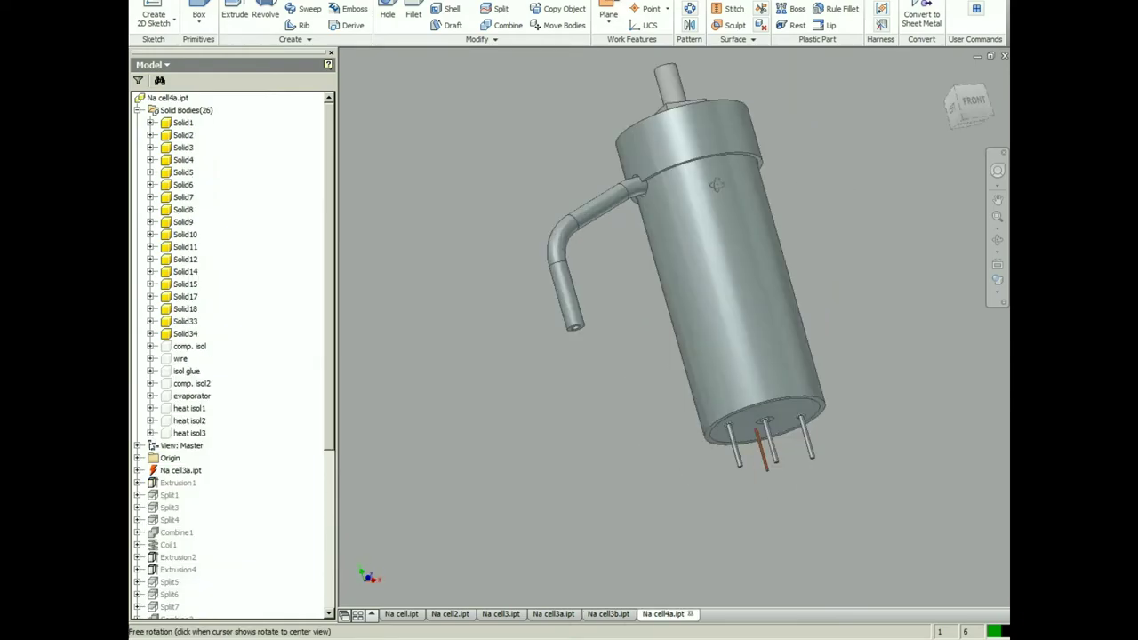
pyautogui.moveTo(716, 184); pyautogui.dragTo(800, 234)
pyautogui.press('Escape')
pyautogui.click(198, 347)
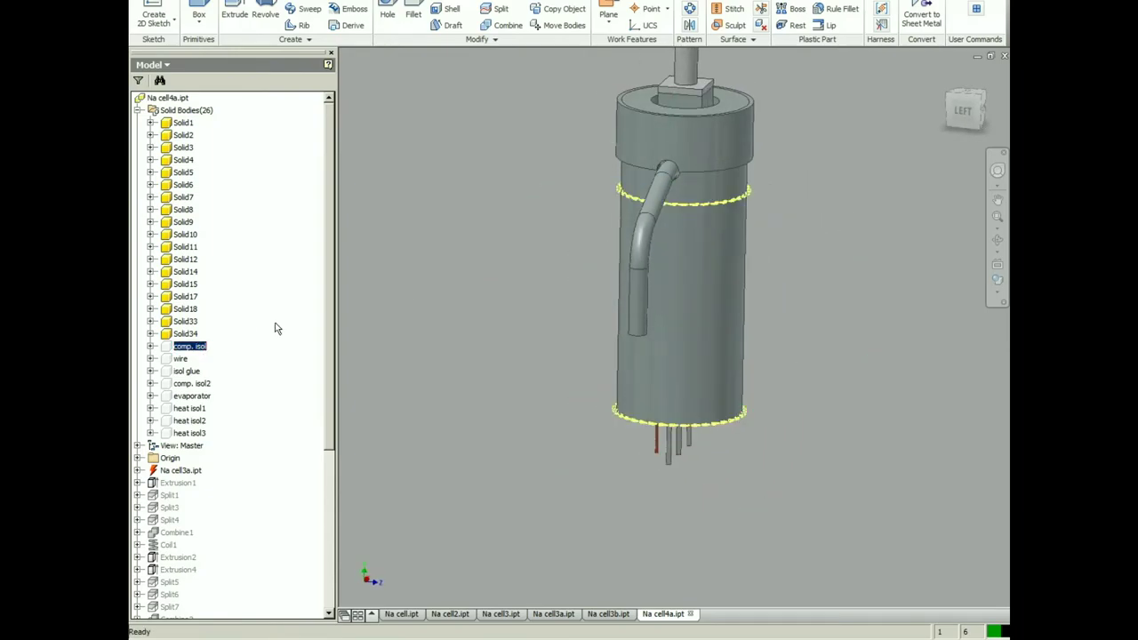
pyautogui.click(181, 358)
pyautogui.click(197, 347)
pyautogui.rightClick(595, 222)
pyautogui.click(575, 301)
# Step: Examine the comp. isol layer's upper rim and overlapping seam, and look over the furnace cement image results
pyautogui.scroll(-3, 751, 238)
pyautogui.moveTo(751, 236); pyautogui.dragTo(692, 366, button='middle')
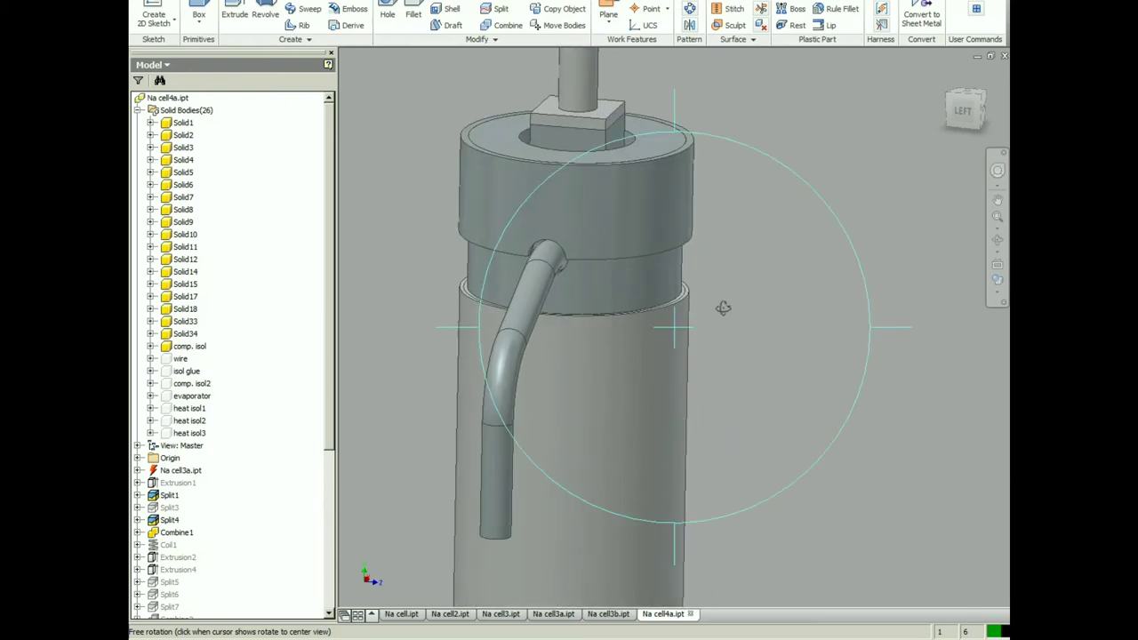
pyautogui.keyDown('shift'); pyautogui.moveTo(721, 307); pyautogui.dragTo(526, 358, button='middle'); pyautogui.keyUp('shift')
pyautogui.scroll(-3, 835, 279)
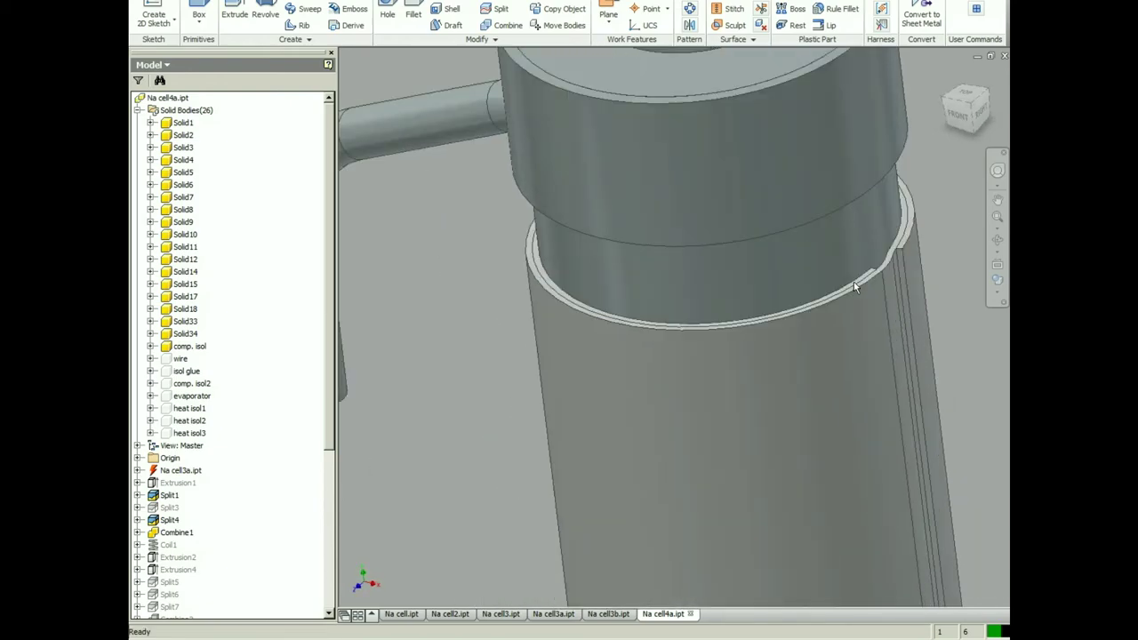
pyautogui.moveTo(866, 279); pyautogui.dragTo(574, 356, button='middle')
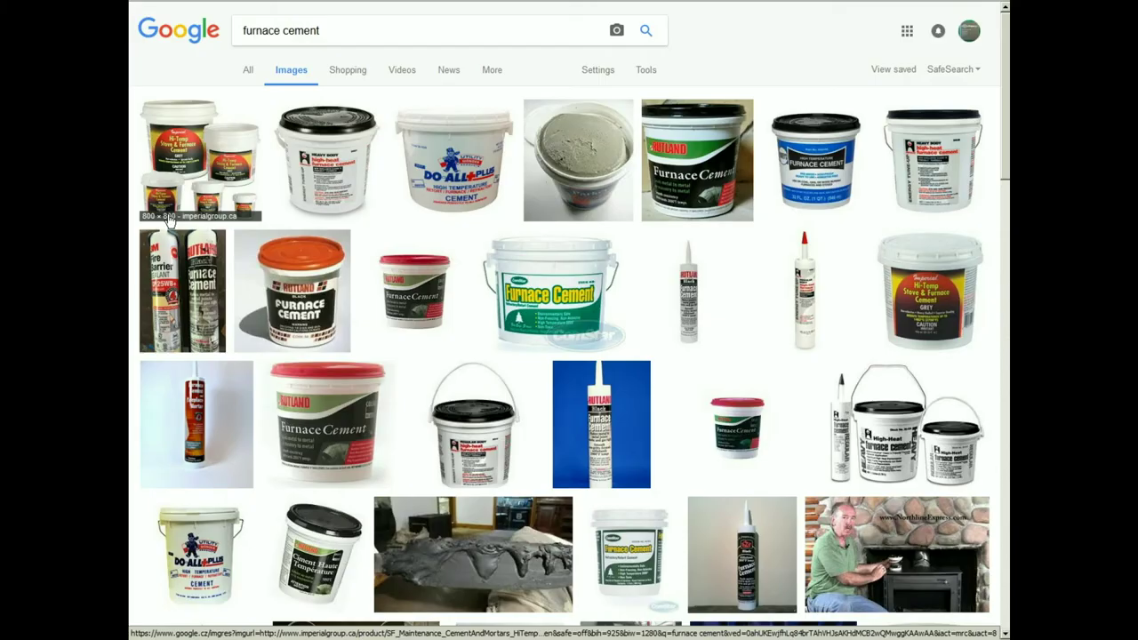
pyautogui.scroll(-5, 351, 226)
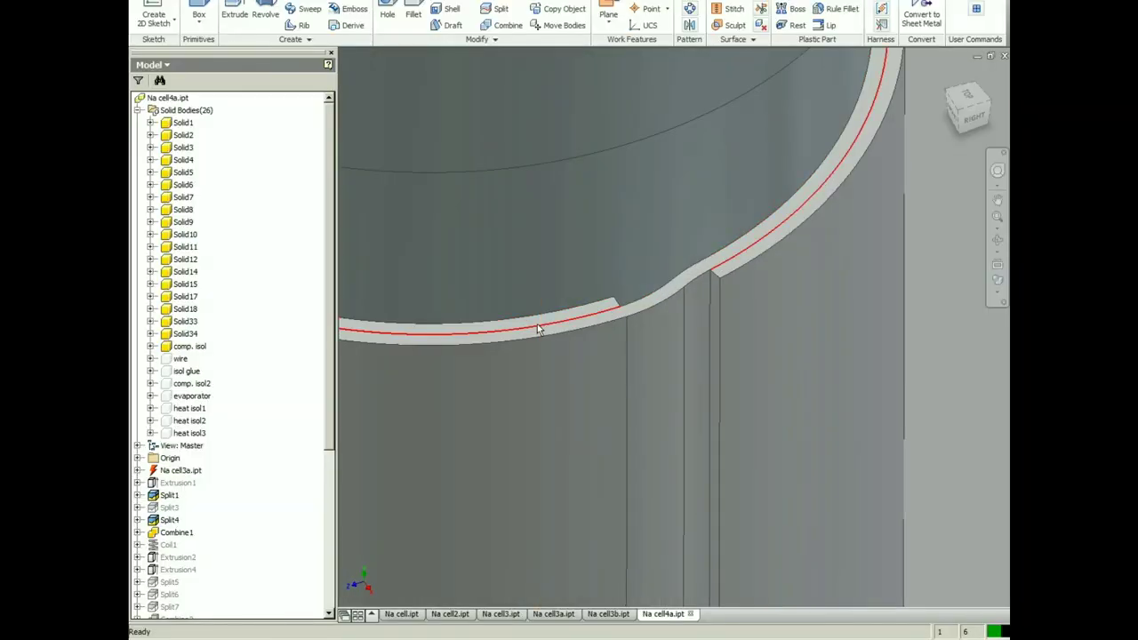
pyautogui.scroll(-5, 711, 280)
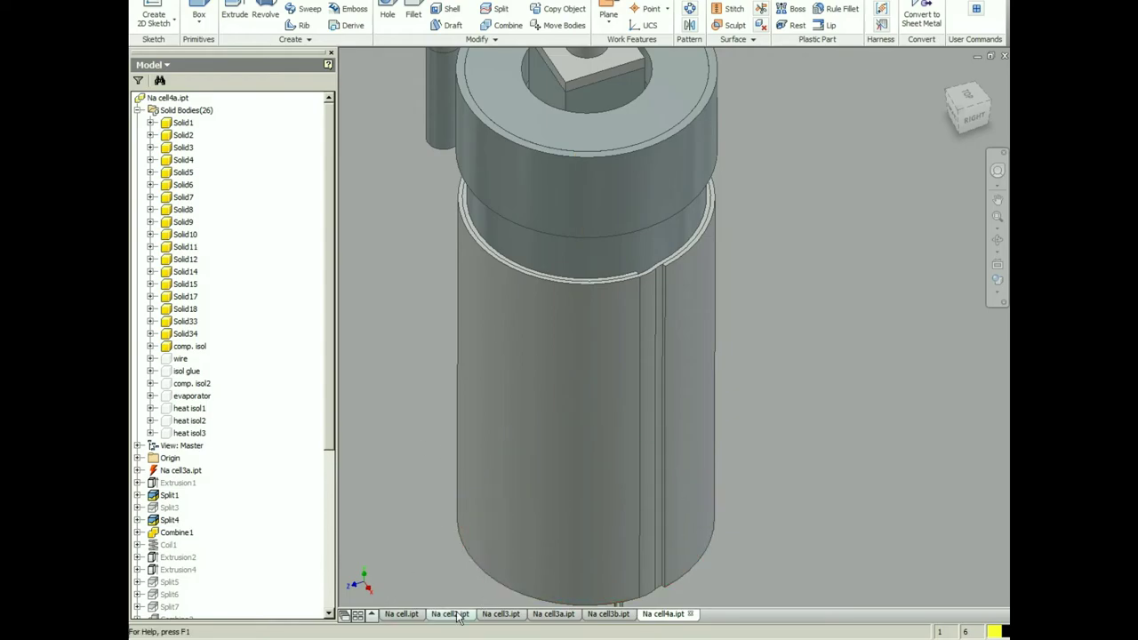
# Step: Make the wire body visible over the comp. isol layer and examine its windings and protruding leads
pyautogui.click(180, 358)
pyautogui.rightClick(354, 276)
pyautogui.click(356, 385)
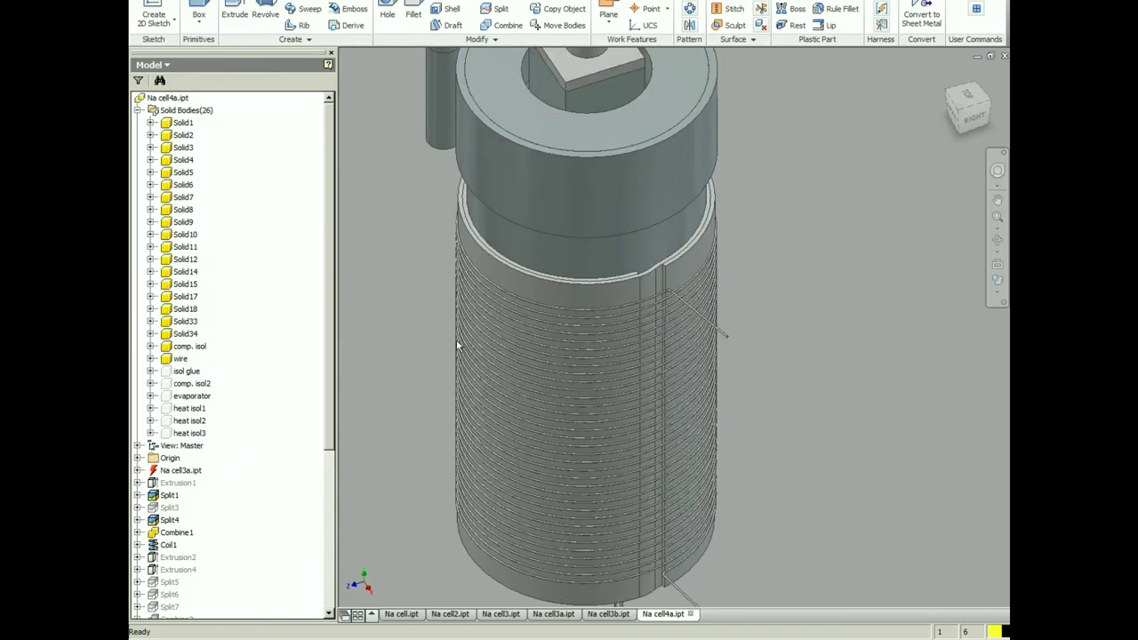
pyautogui.moveTo(659, 334); pyautogui.dragTo(647, 233, button='middle')
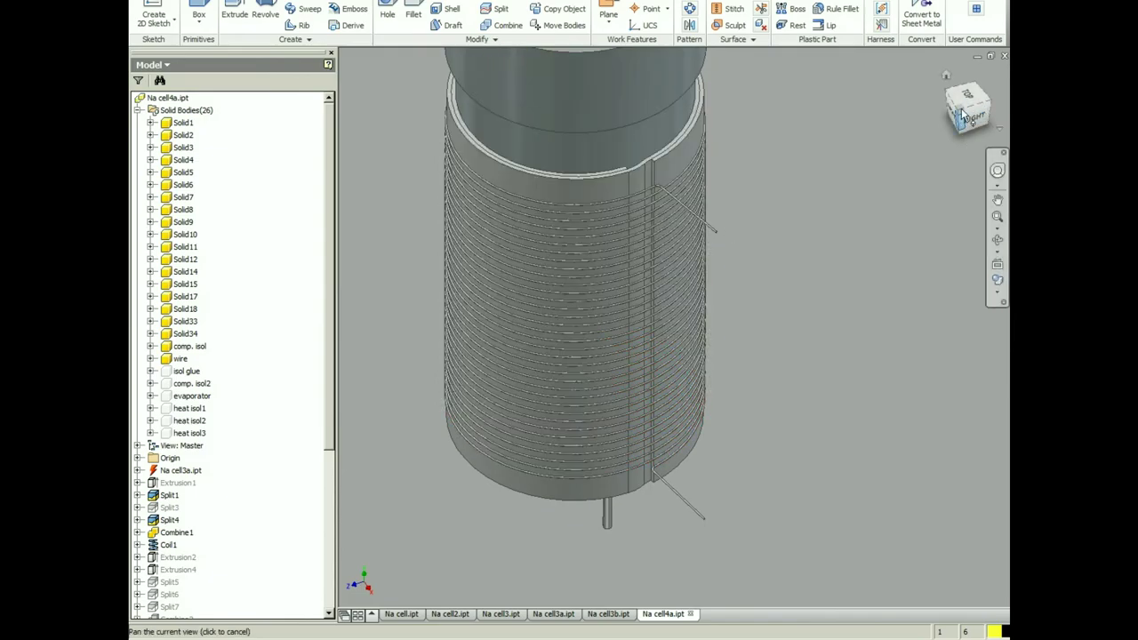
pyautogui.moveTo(970, 114); pyautogui.dragTo(1002, 62)
pyautogui.keyDown('shift'); pyautogui.moveTo(1002, 62); pyautogui.dragTo(653, 132, button='middle'); pyautogui.keyUp('shift')
pyautogui.moveTo(653, 132)
pyautogui.mouseDown()
pyautogui.moveTo(866, 503)
pyautogui.moveTo(942, 464)
pyautogui.moveTo(374, 532)
pyautogui.moveTo(945, 475)
pyautogui.moveTo(944, 518)
pyautogui.moveTo(914, 463)
pyautogui.moveTo(719, 480)
pyautogui.moveTo(851, 459)
pyautogui.moveTo(533, 417)
pyautogui.mouseUp()
pyautogui.press('Escape')
# Step: Make the isol glue body visible over the wire windings and view it from above
pyautogui.click(189, 371)
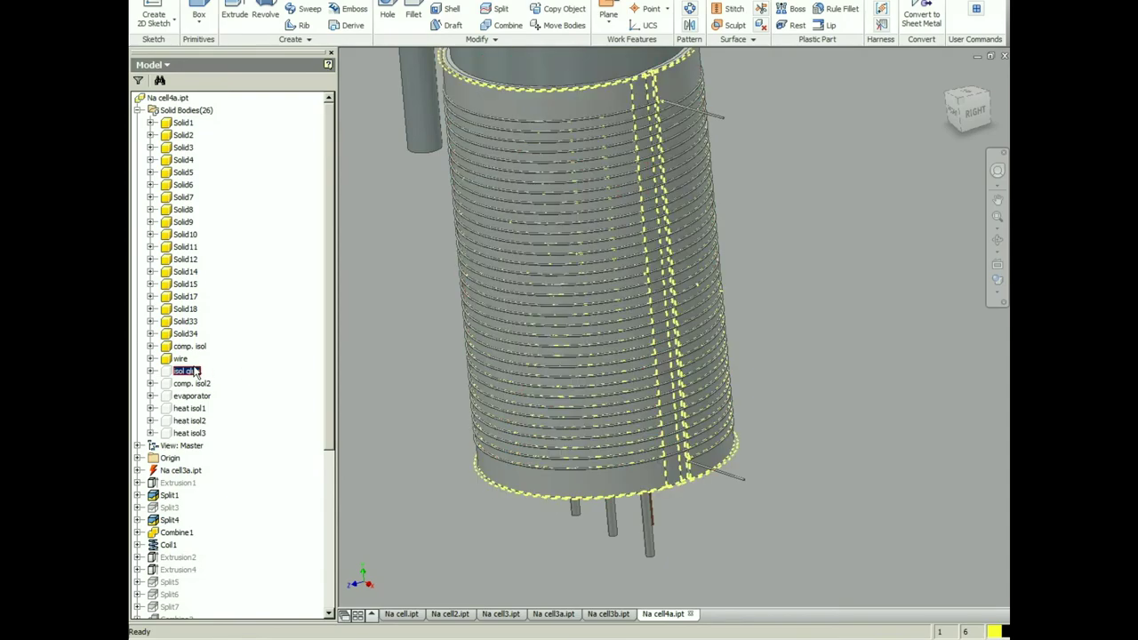
pyautogui.rightClick(444, 272)
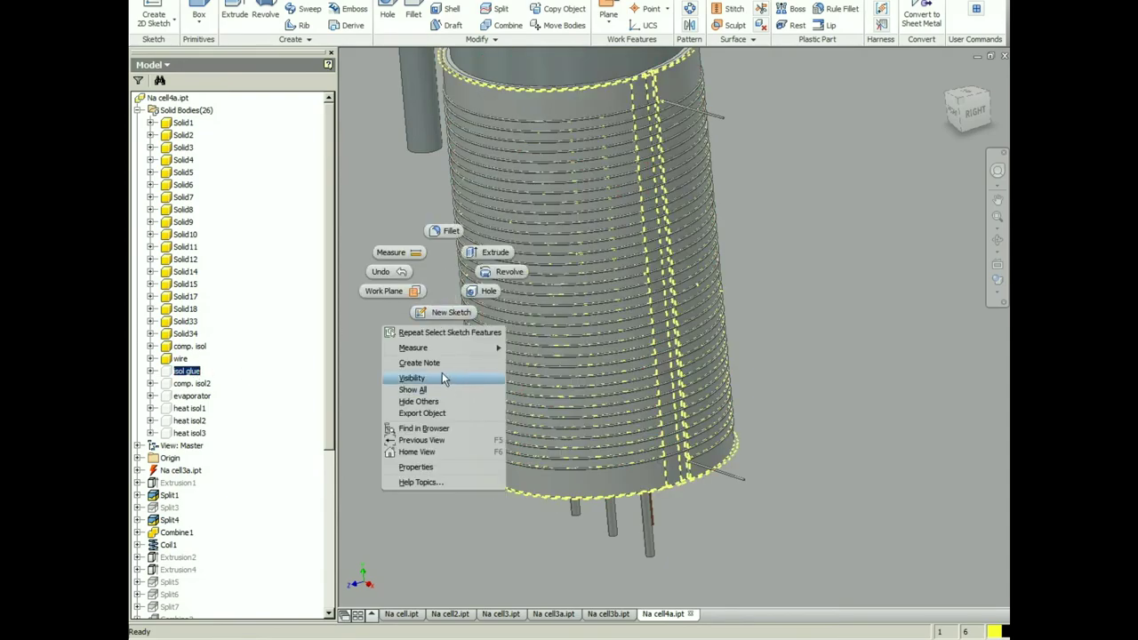
pyautogui.click(444, 376)
pyautogui.moveTo(971, 116)
pyautogui.mouseDown()
pyautogui.moveTo(1001, 162)
pyautogui.moveTo(903, 172)
pyautogui.mouseUp()
pyautogui.keyDown('shift'); pyautogui.moveTo(903, 172); pyautogui.dragTo(929, 142, button='middle'); pyautogui.keyUp('shift')
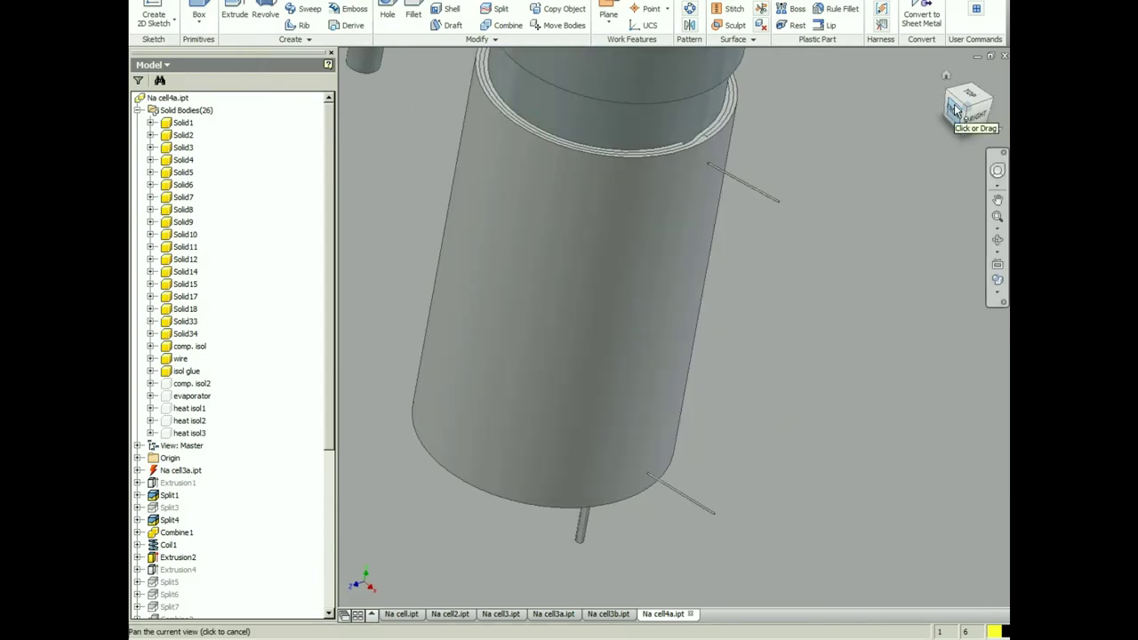
# Step: Make the comp. isol2 body visible as the outer wrap and examine its seam where the upper wire lead exits
pyautogui.click(191, 386)
pyautogui.rightClick(799, 198)
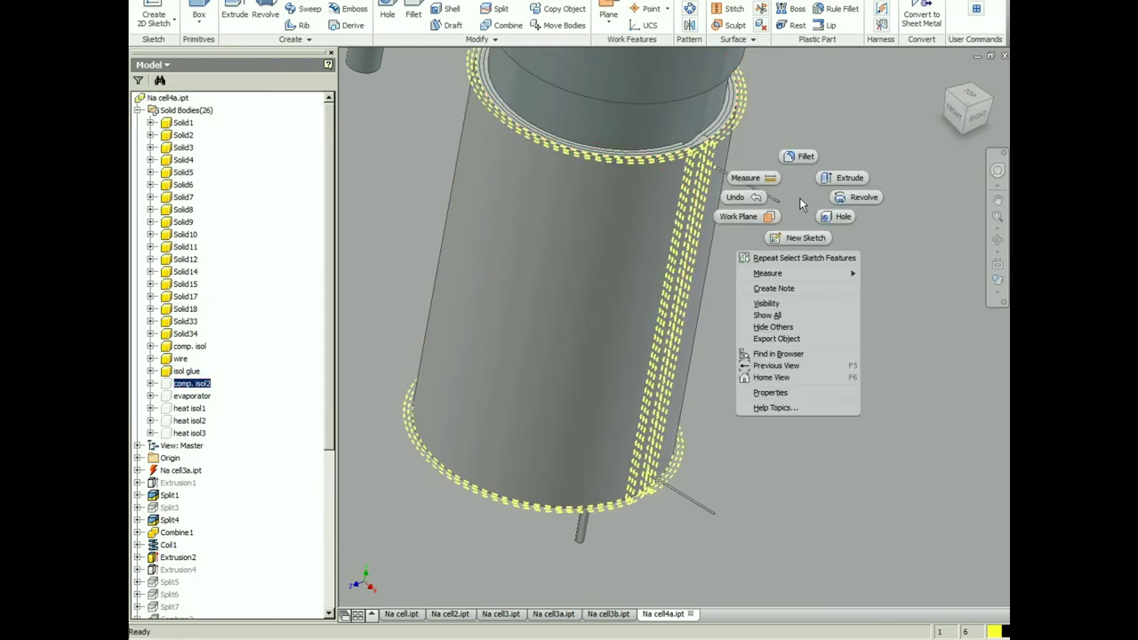
pyautogui.click(789, 306)
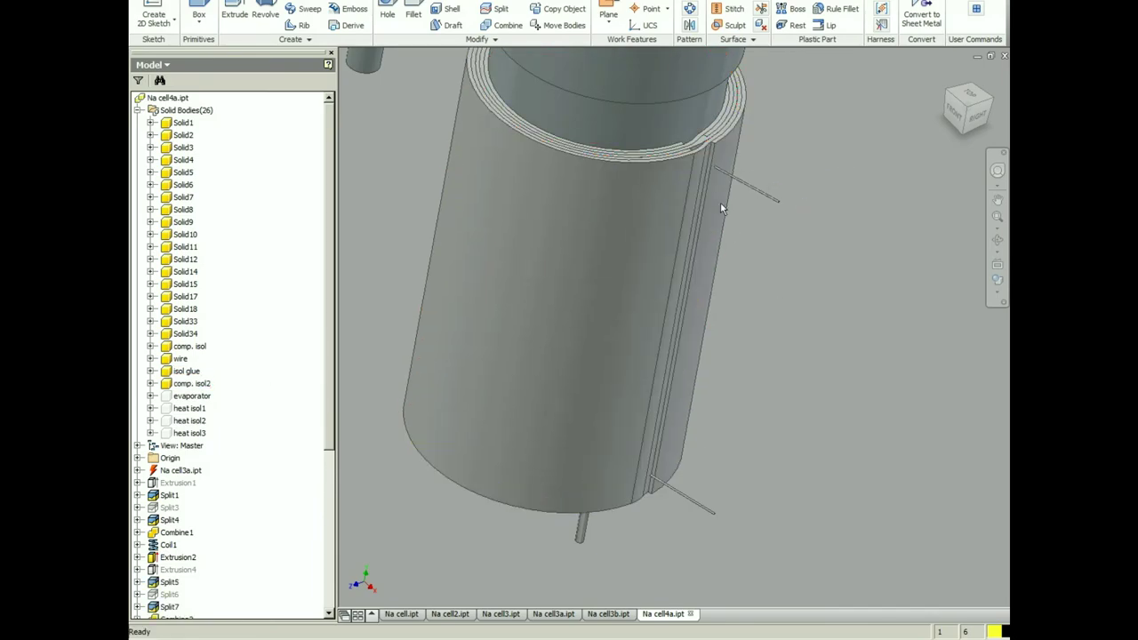
pyautogui.scroll(3, 700, 151)
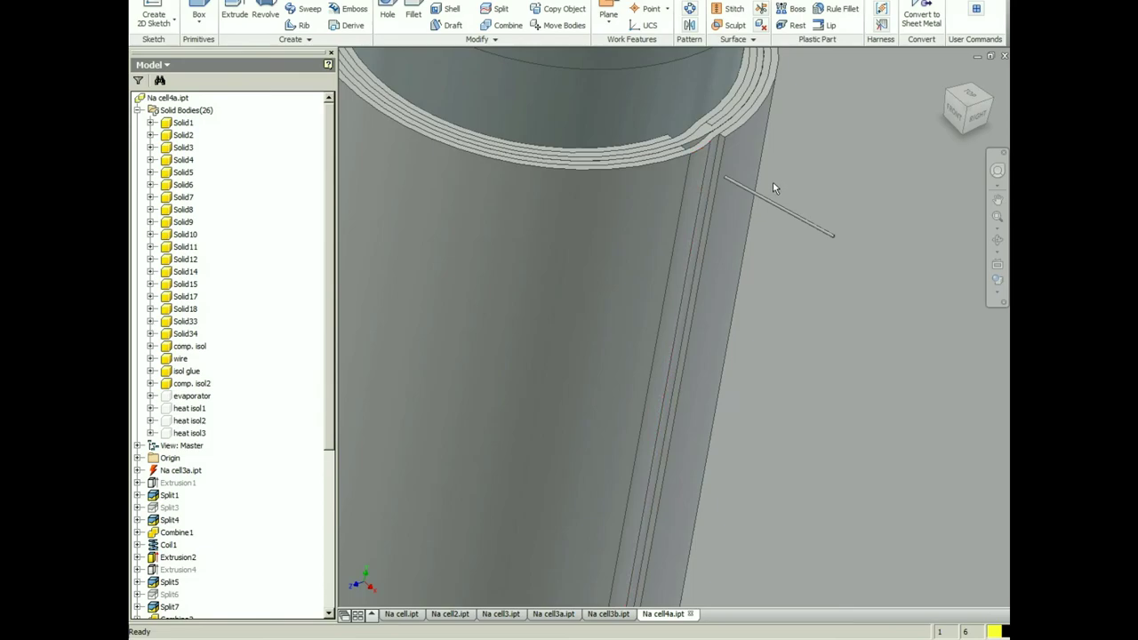
pyautogui.scroll(-3, 740, 229)
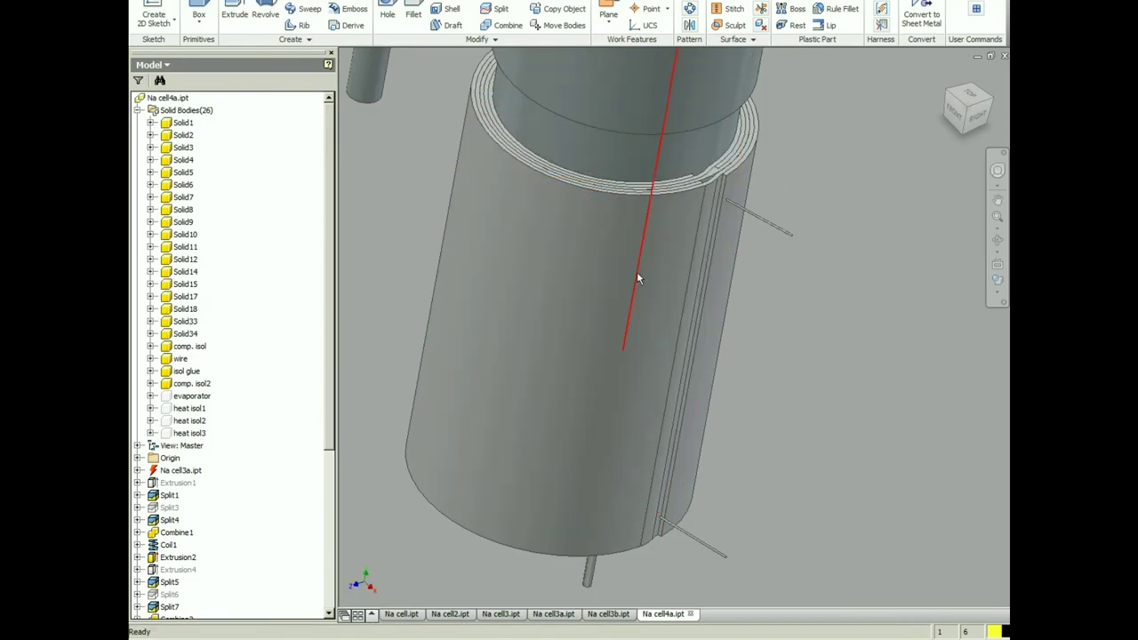
# Step: Measure the distance between the outer comp. isol2 surface and the cell wall, and leave the measuring command
pyautogui.press('m')
pyautogui.click(602, 226)
pyautogui.click(621, 212)
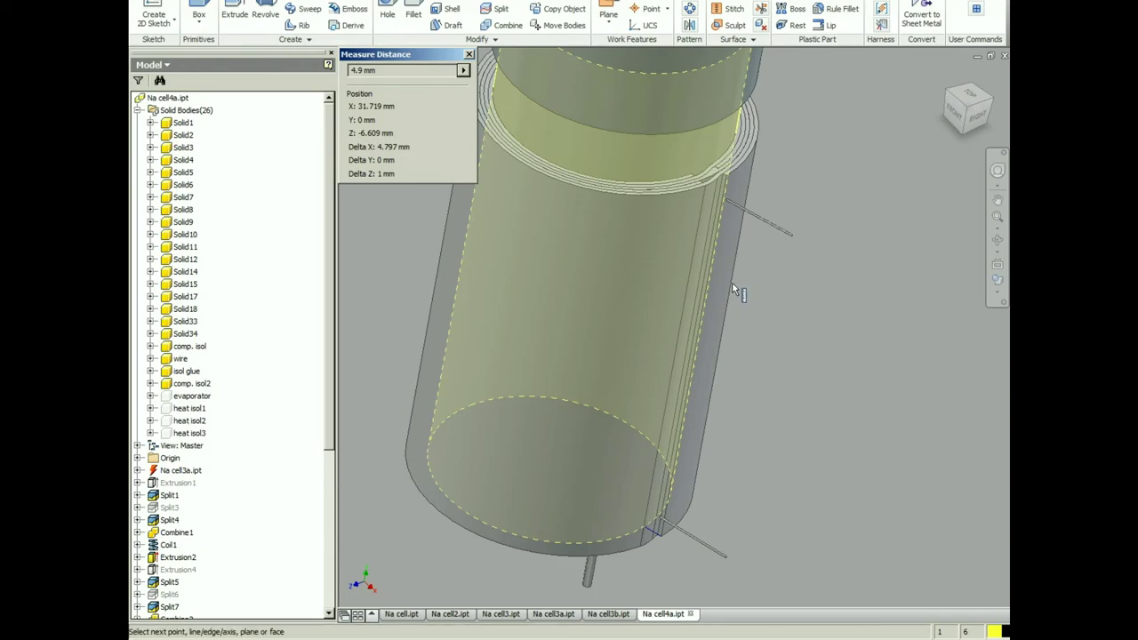
pyautogui.press('Escape')
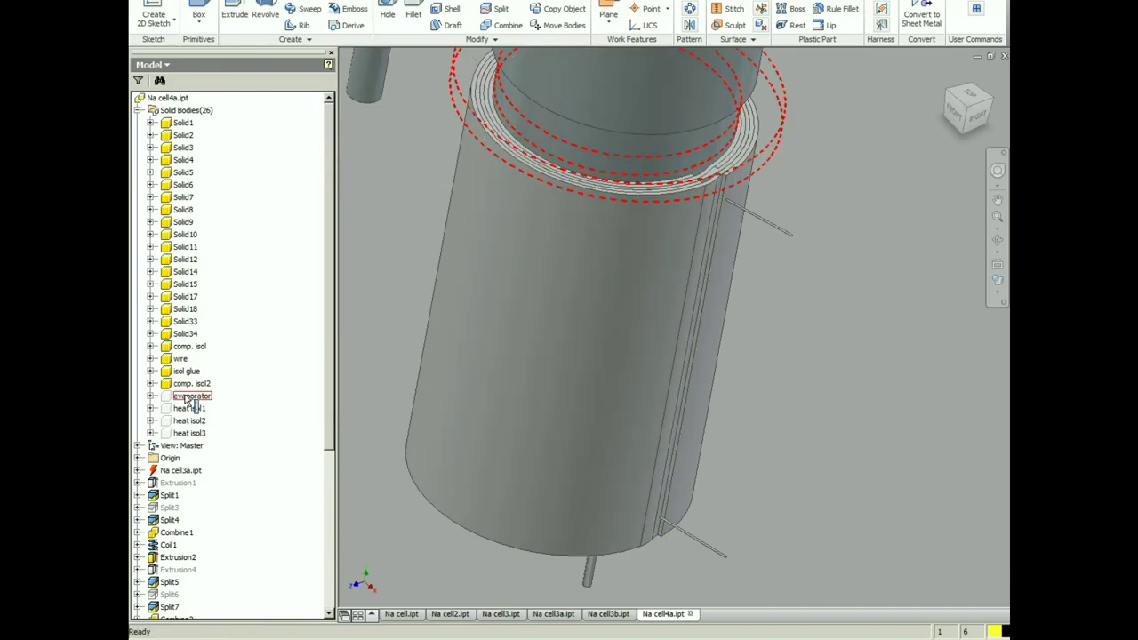
# Step: Make the evaporator body visible and examine its ring around the cell below the lid from the front
pyautogui.click(191, 397)
pyautogui.rightClick(386, 193)
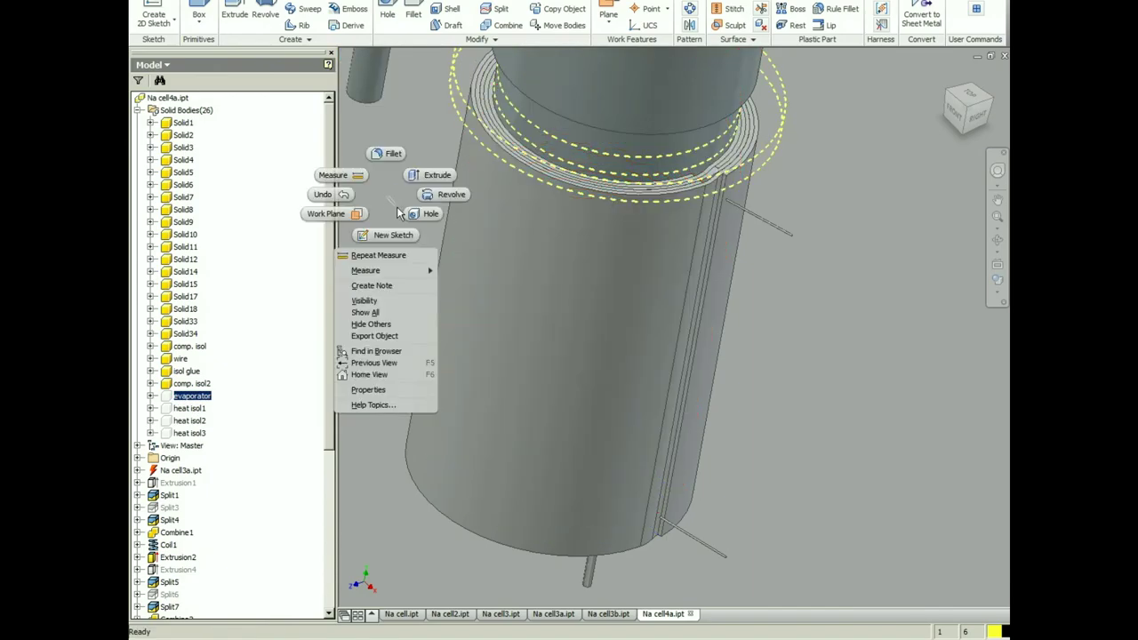
pyautogui.click(377, 303)
pyautogui.moveTo(587, 157); pyautogui.dragTo(732, 300, button='middle')
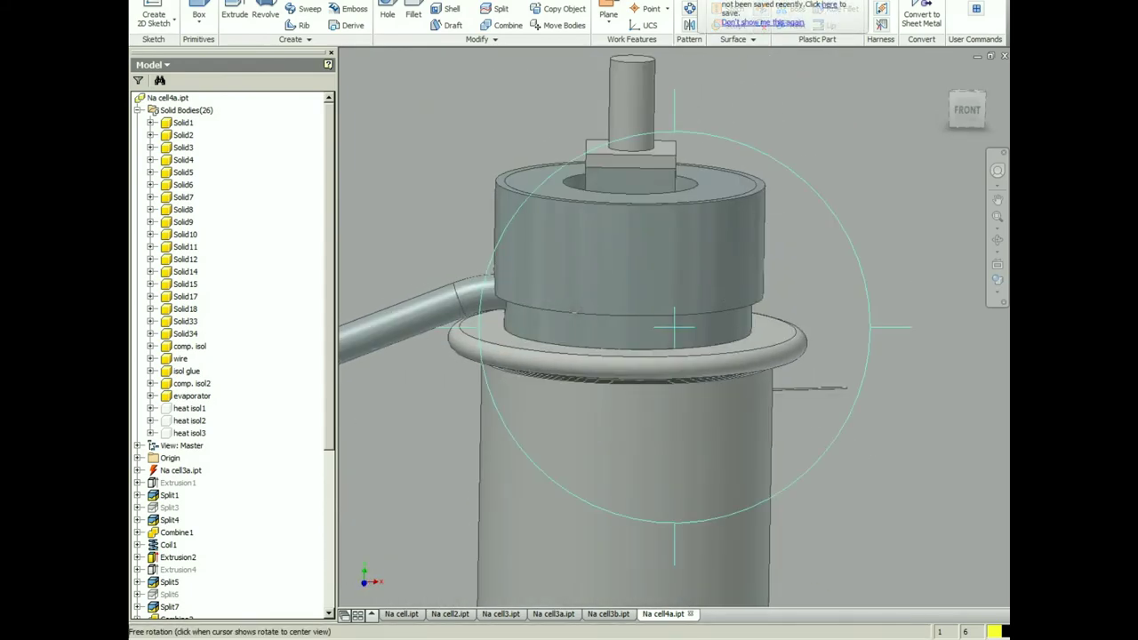
pyautogui.scroll(3, 565, 320)
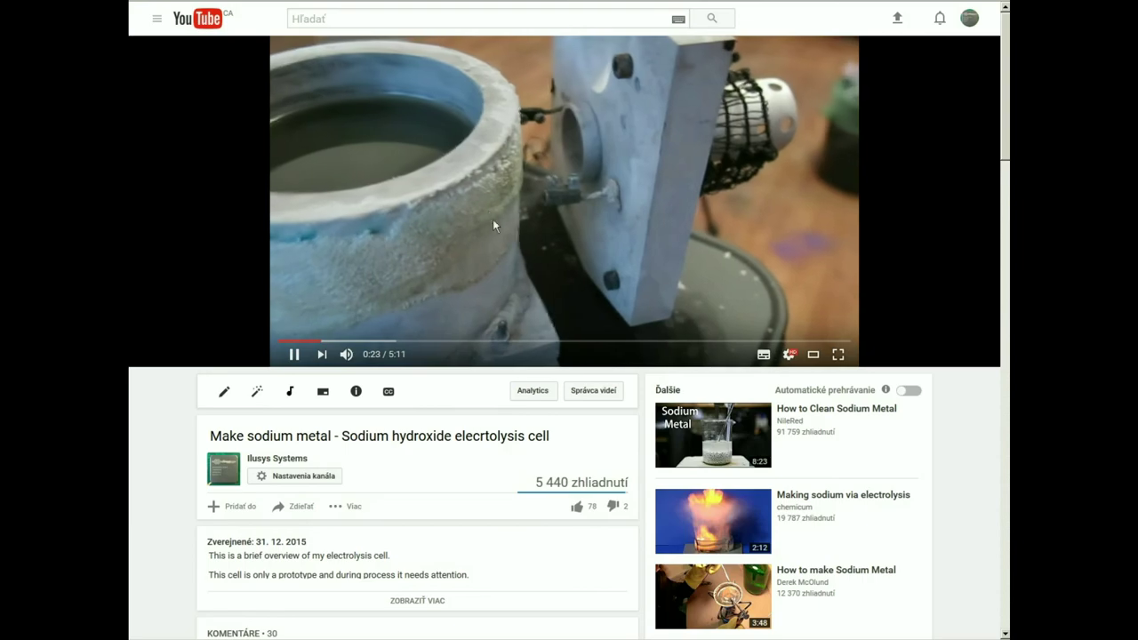
# Step: In the YouTube video of the sodium hydroxide electrolysis cell, pause playback and skip ahead to examine the real cell
pyautogui.click(480, 192)
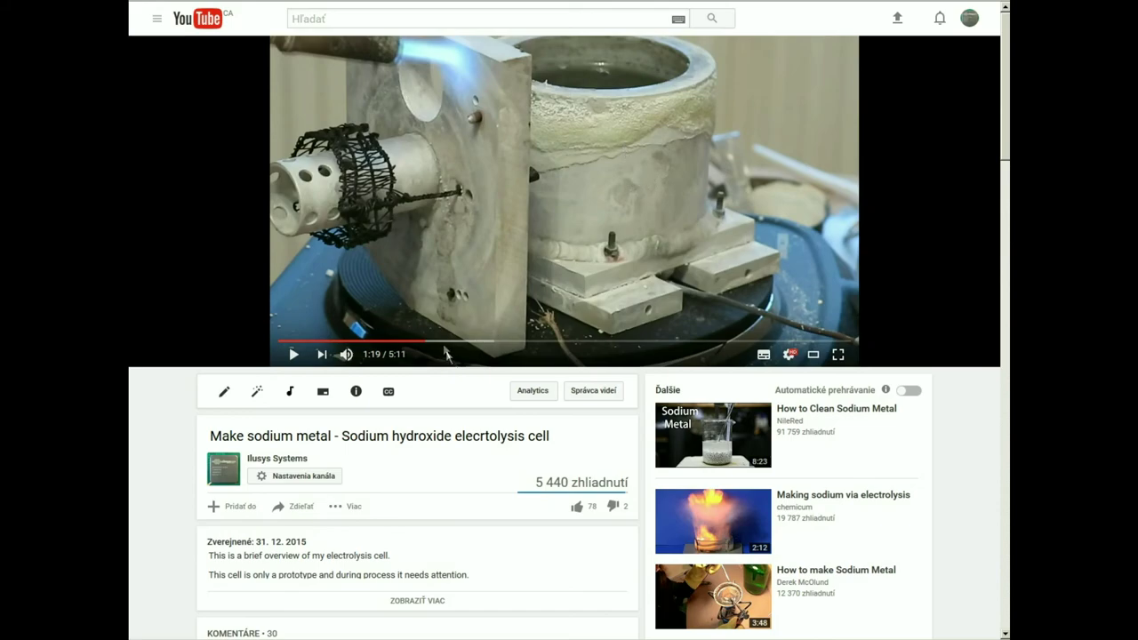
pyautogui.click(493, 340)
pyautogui.click(614, 341)
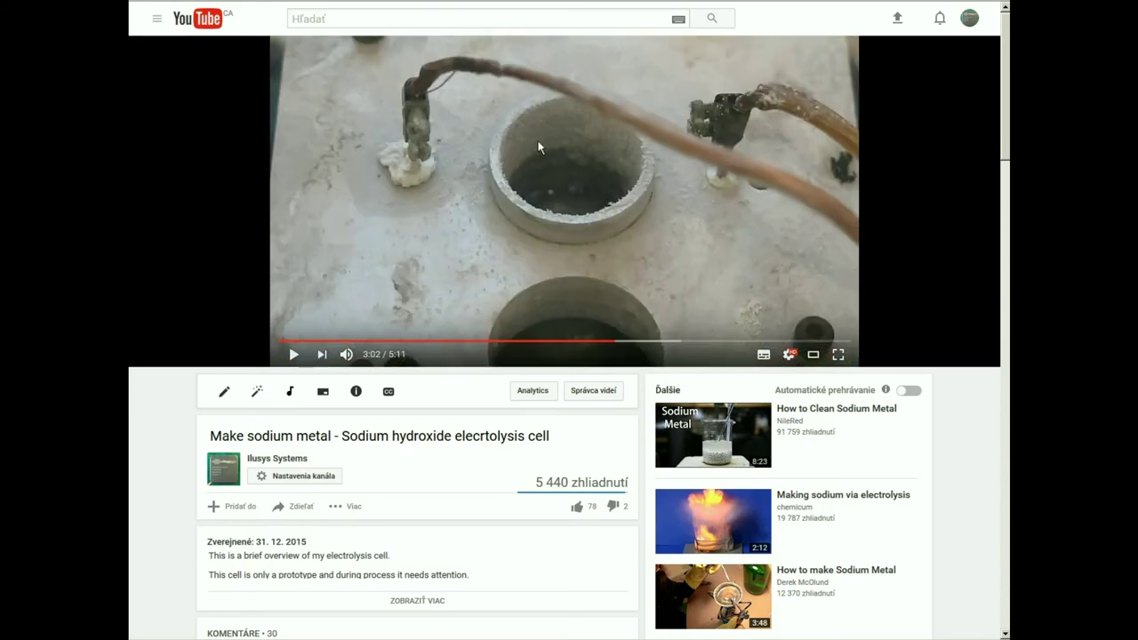
pyautogui.click(668, 340)
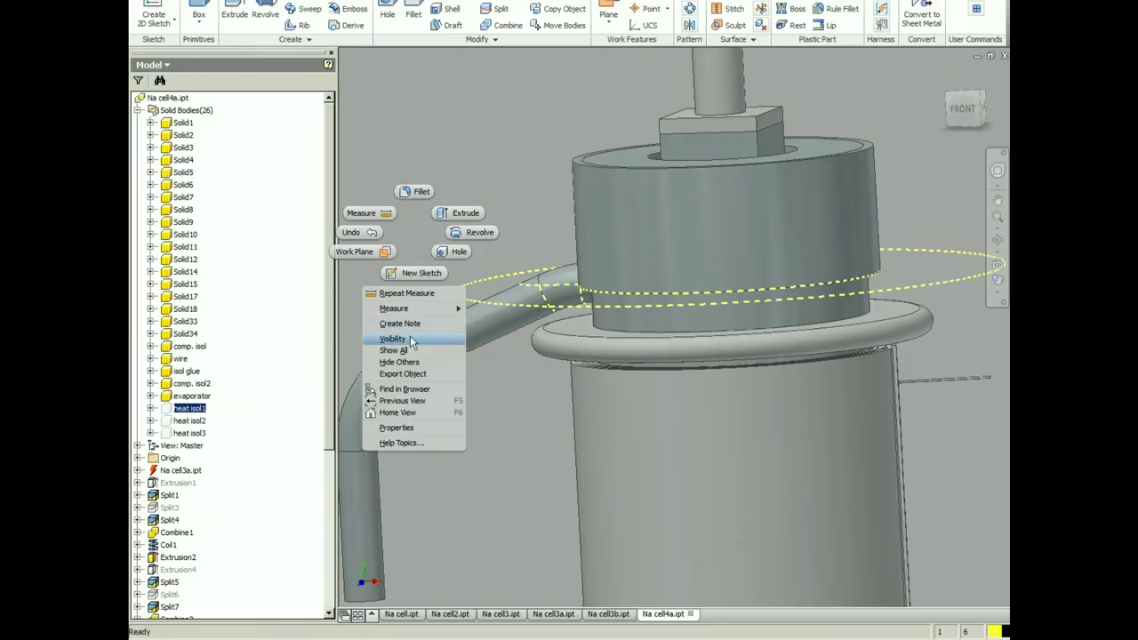
# Step: Back in Na cell4a.ipt, make the heat isol1 and heat isol2 bodies visible around the cell and its lid
pyautogui.click(410, 335)
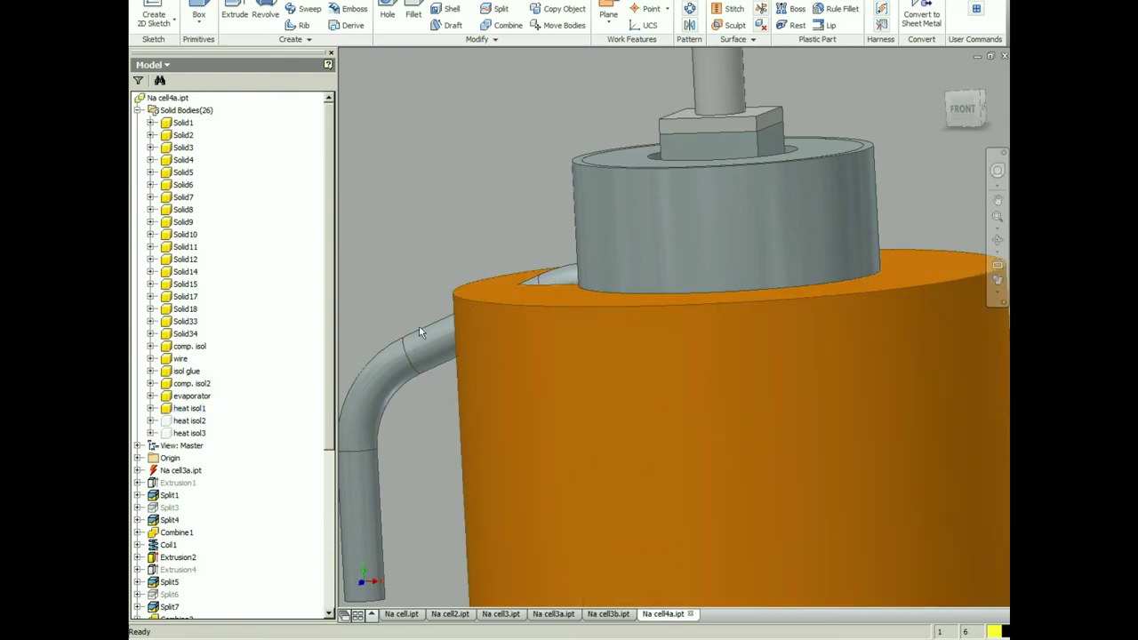
pyautogui.scroll(3, 499, 282)
pyautogui.click(189, 423)
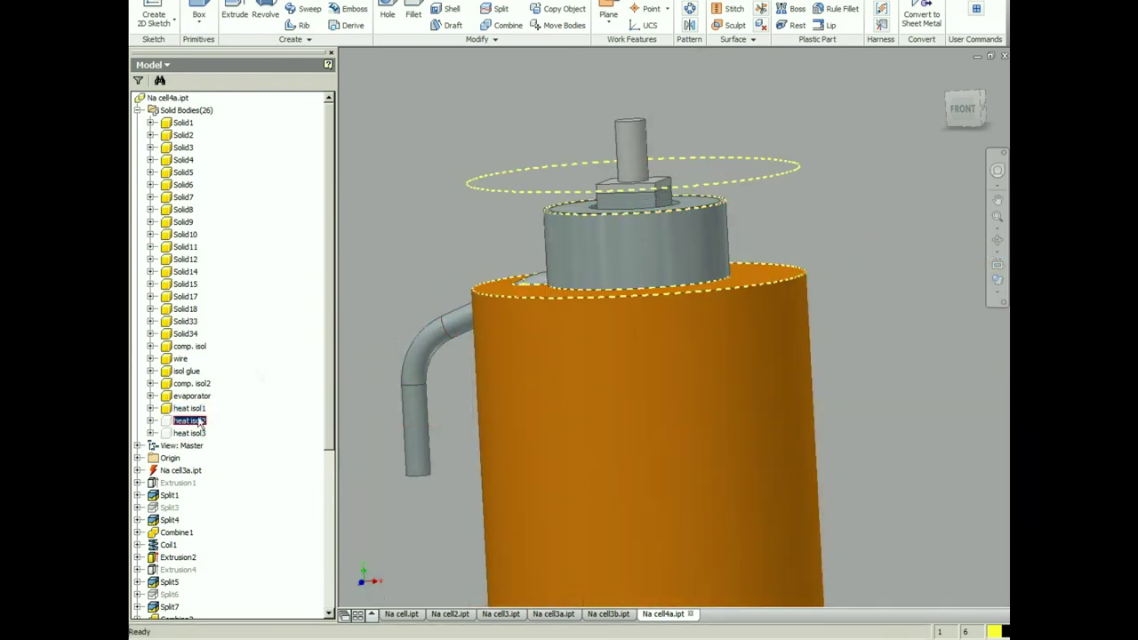
pyautogui.rightClick(423, 246)
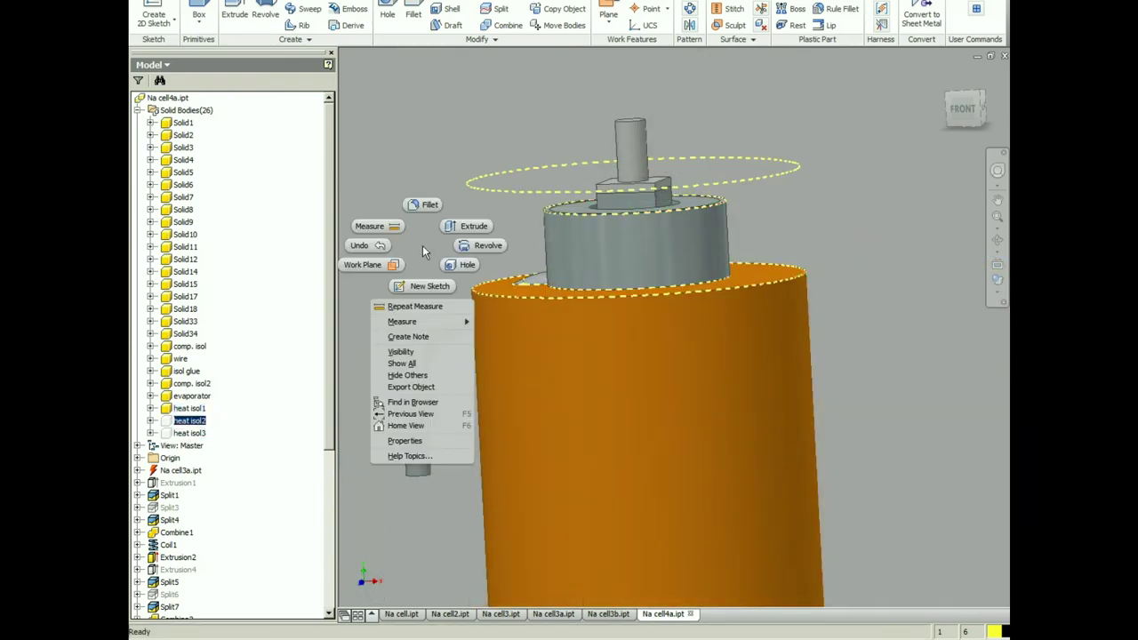
pyautogui.click(424, 355)
# Step: Make the heat isol3 body visible around the output tube and examine the fully insulated cell from above
pyautogui.click(205, 433)
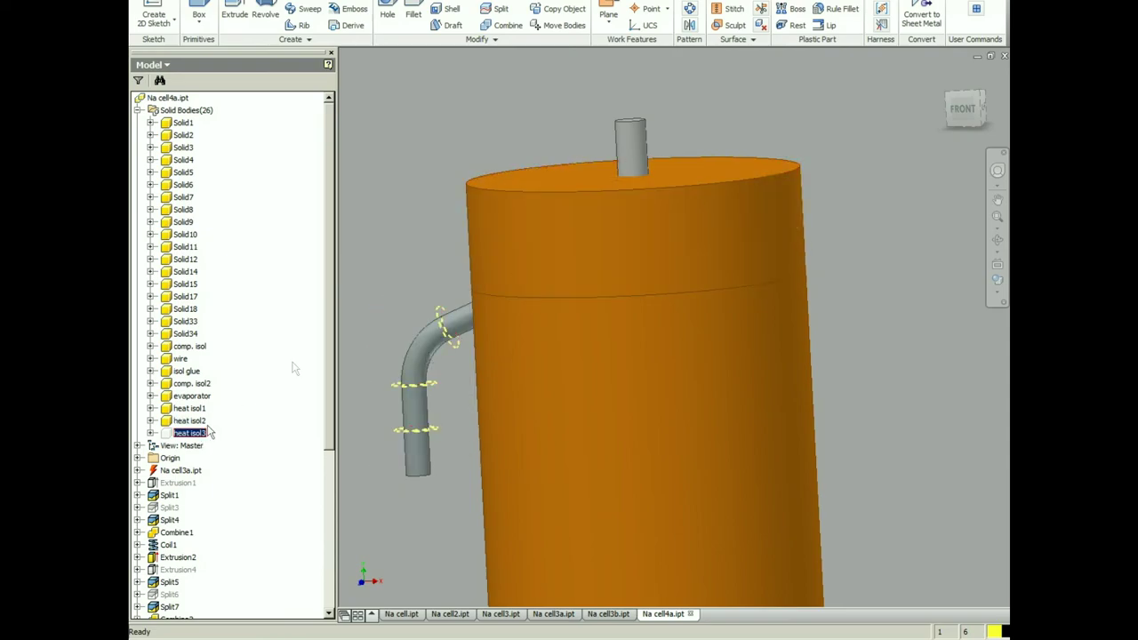
pyautogui.rightClick(407, 269)
pyautogui.click(401, 371)
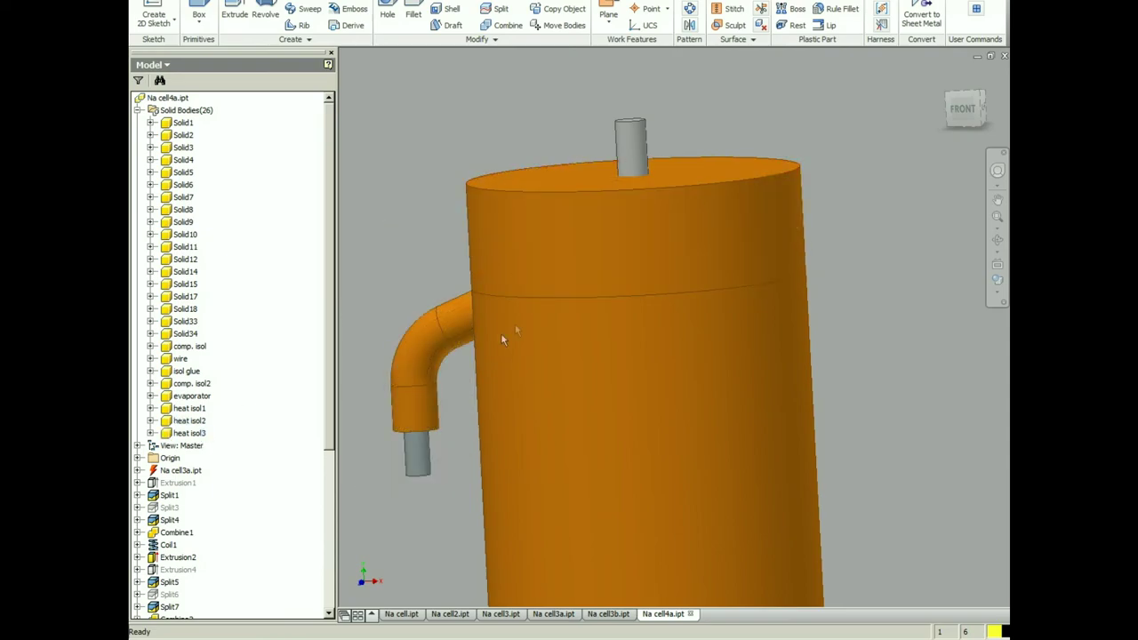
pyautogui.keyDown('shift'); pyautogui.moveTo(501, 338); pyautogui.dragTo(579, 399, button='middle'); pyautogui.keyUp('shift')
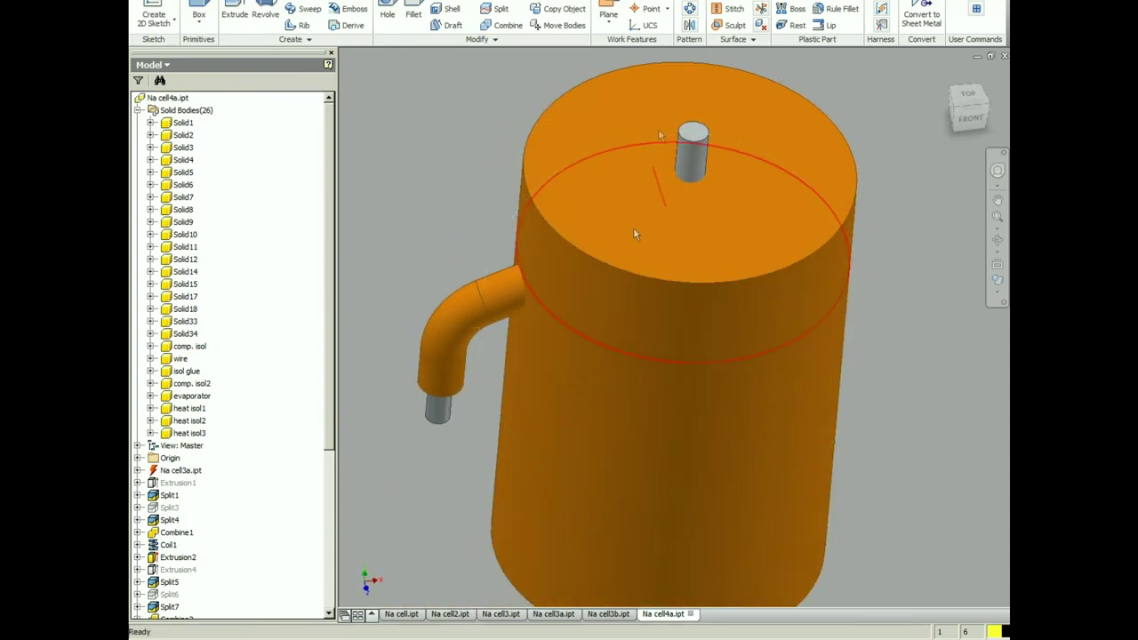
pyautogui.scroll(-2, 580, 301)
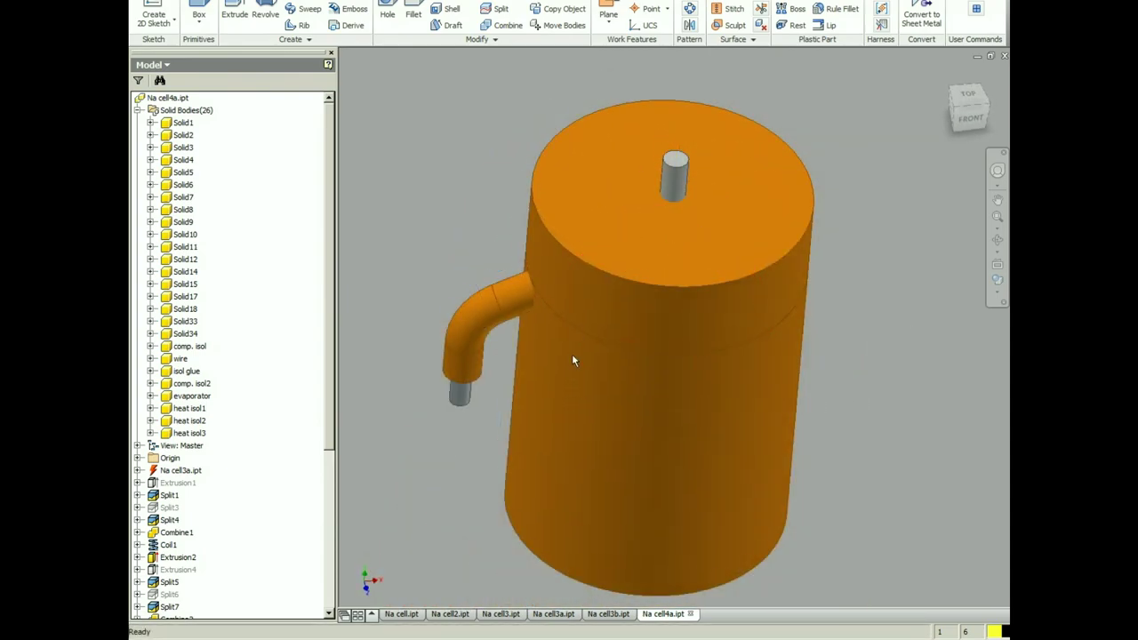
pyautogui.moveTo(572, 360); pyautogui.dragTo(580, 285, button='middle')
pyautogui.moveTo(965, 124)
pyautogui.mouseDown()
pyautogui.moveTo(937, 52)
pyautogui.moveTo(808, 46)
pyautogui.moveTo(530, 76)
pyautogui.moveTo(339, 116)
pyautogui.moveTo(871, 131)
pyautogui.moveTo(396, 133)
pyautogui.moveTo(870, 139)
pyautogui.moveTo(353, 184)
pyautogui.moveTo(957, 172)
pyautogui.moveTo(961, 187)
pyautogui.mouseUp()
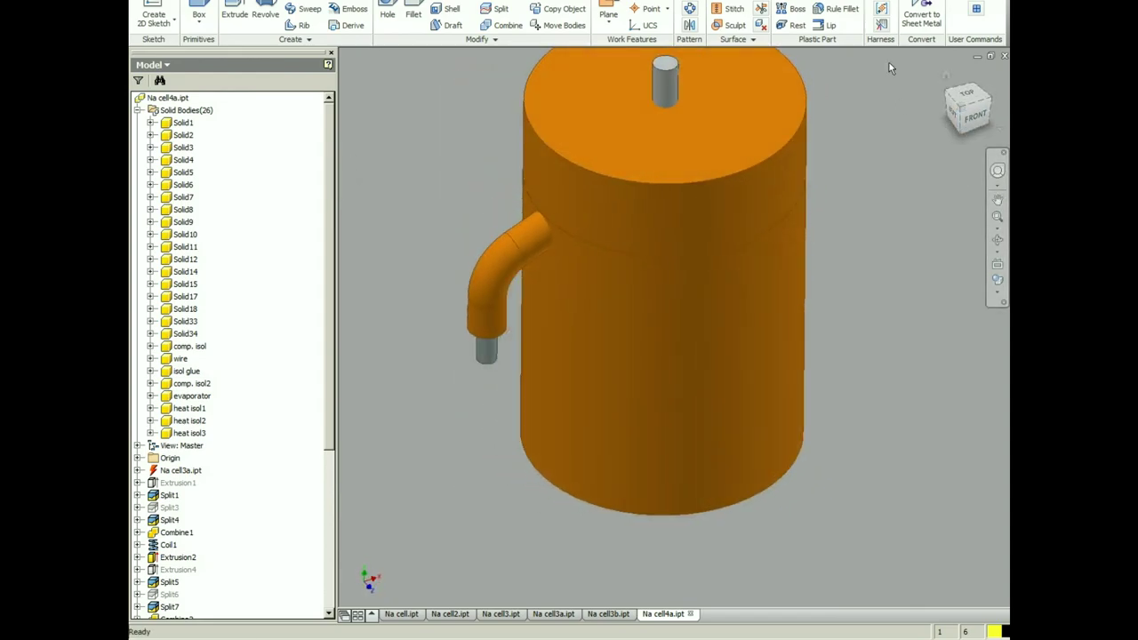